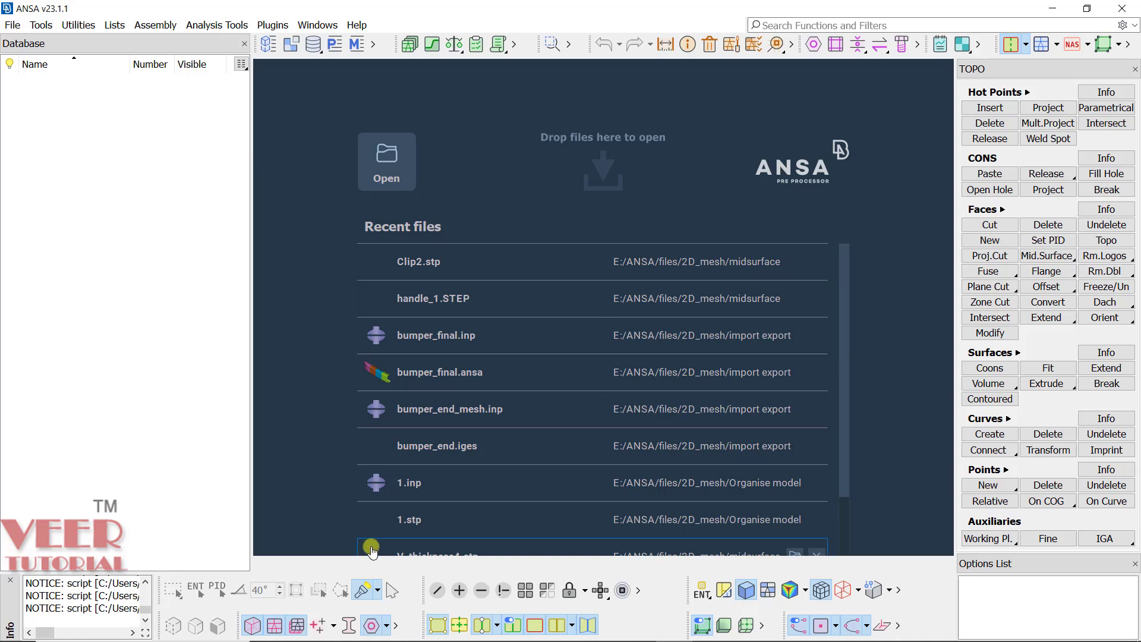
Load handle_1.STEP from the midsurface folder into ANSA
left_click(312, 639)
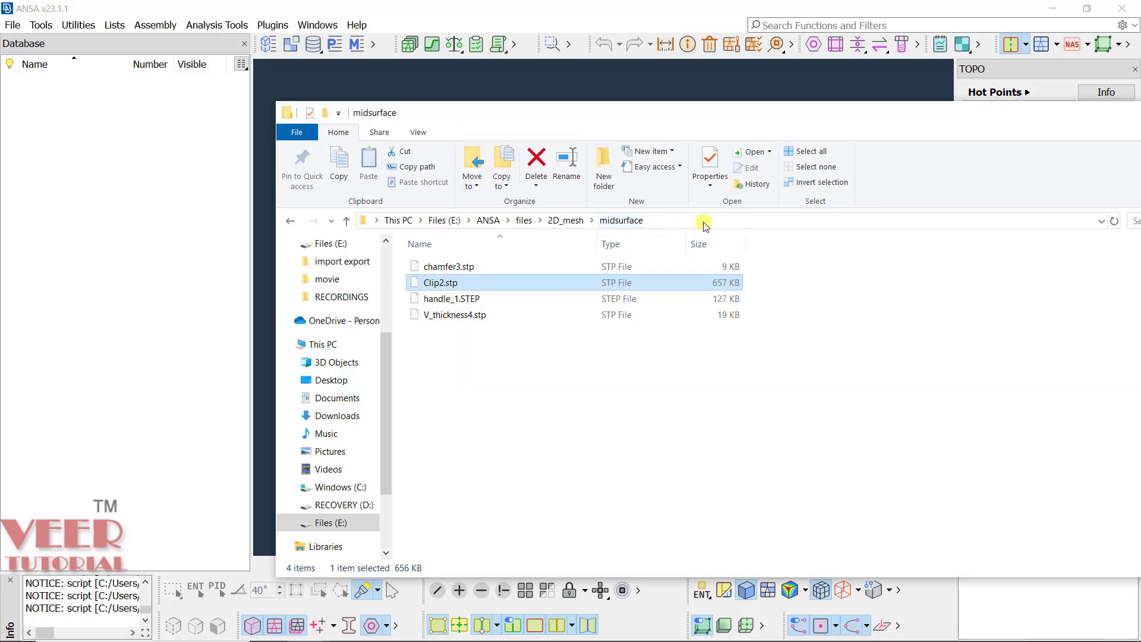
left_click_drag(726, 113, 770, 224)
left_click(514, 407)
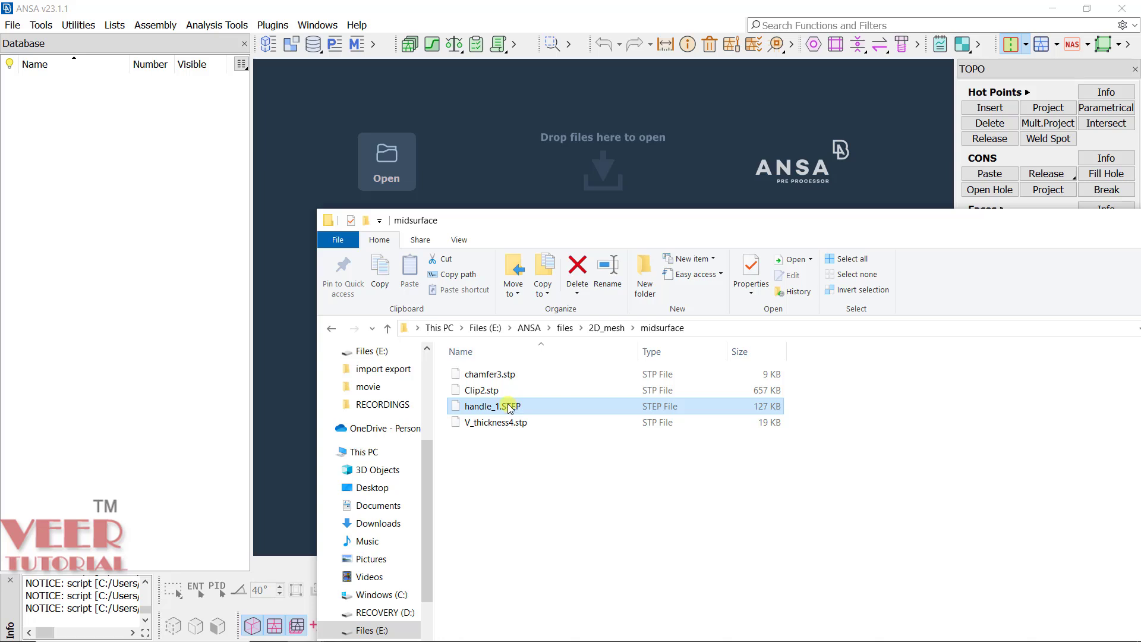
left_click_drag(506, 409, 539, 184)
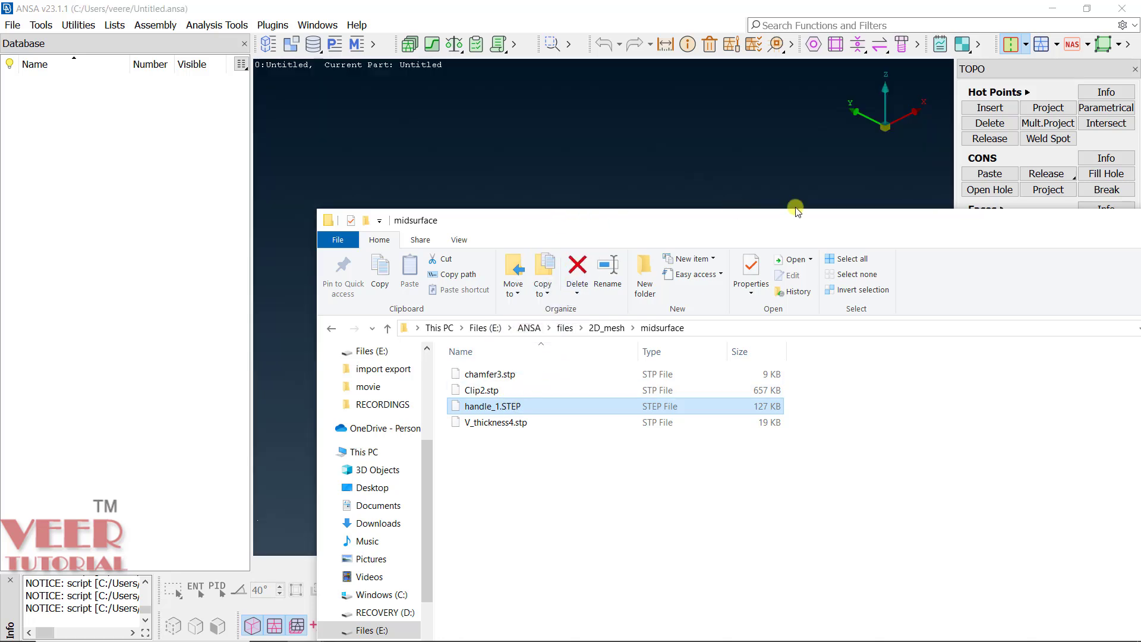
left_click_drag(1021, 221, 989, 257)
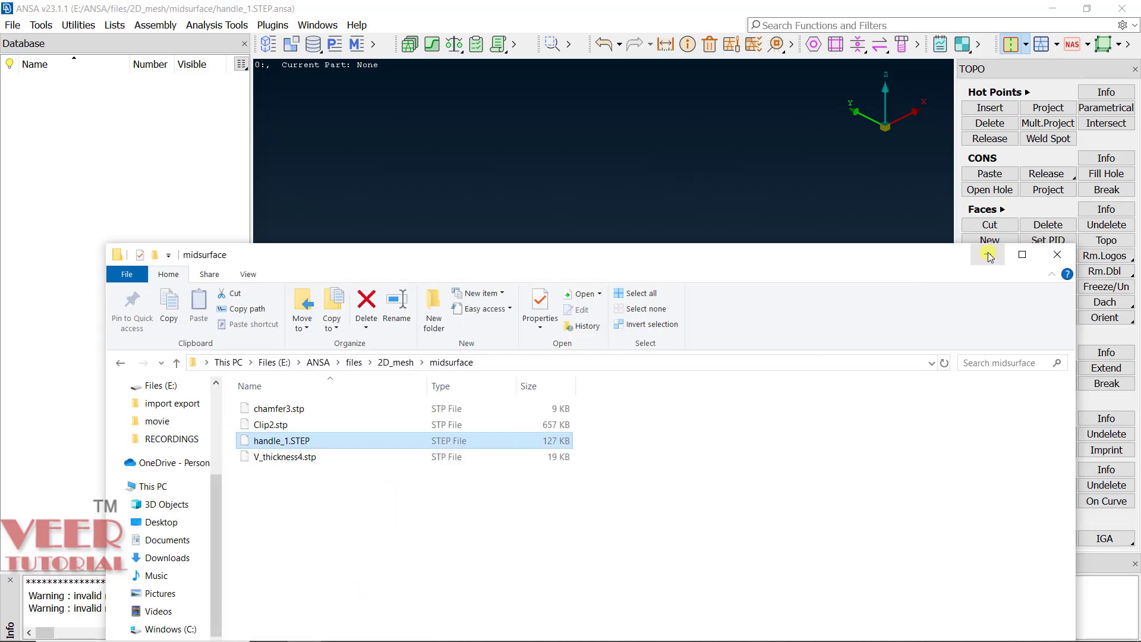
left_click(988, 256)
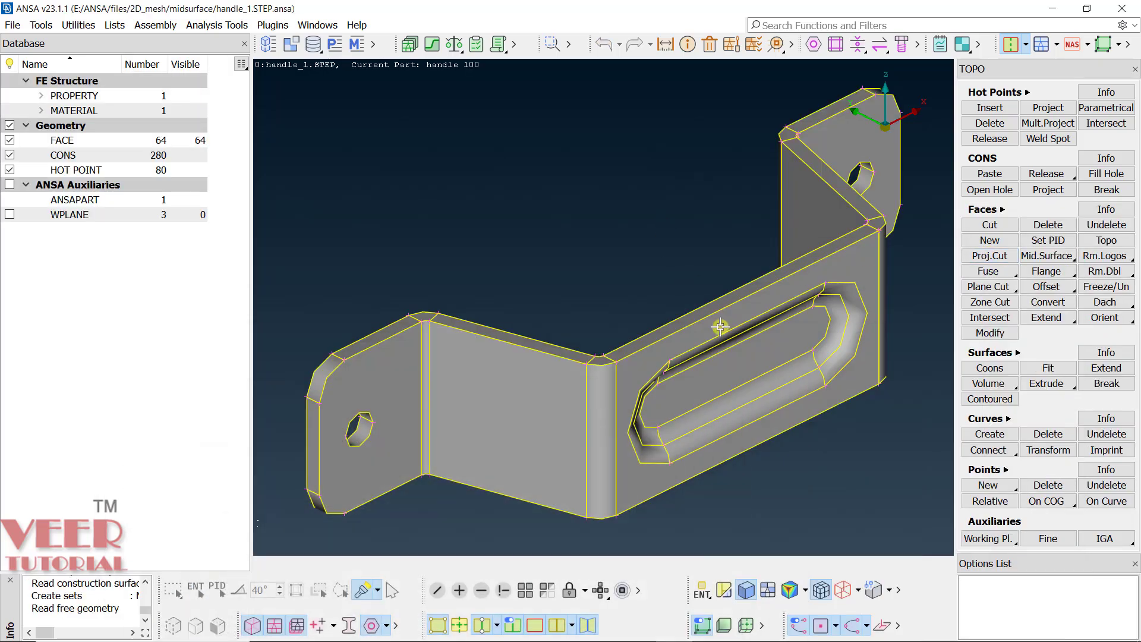
Switch the solver deck to ABAQUS for the imported handle model
left_click_drag(765, 363, 753, 244, "ctrl")
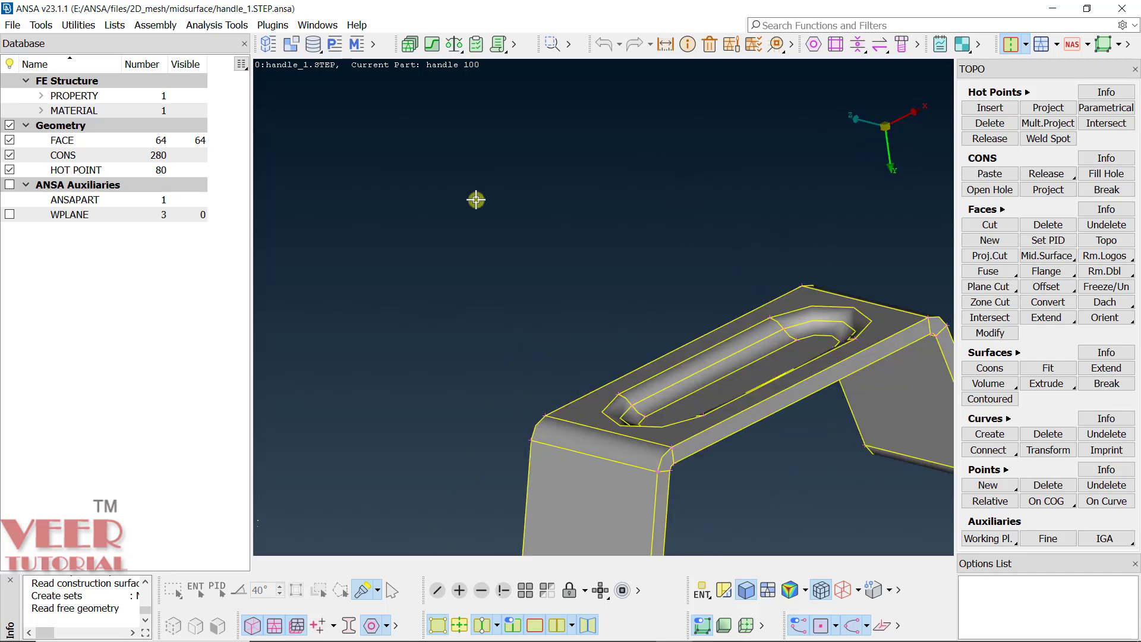
scroll(479, 201, "down", 5)
scroll(491, 208, "up", 2)
scroll(502, 252, "up", 4)
left_click_drag(502, 252, 489, 235, "ctrl")
left_click(1087, 43)
left_click(1026, 113)
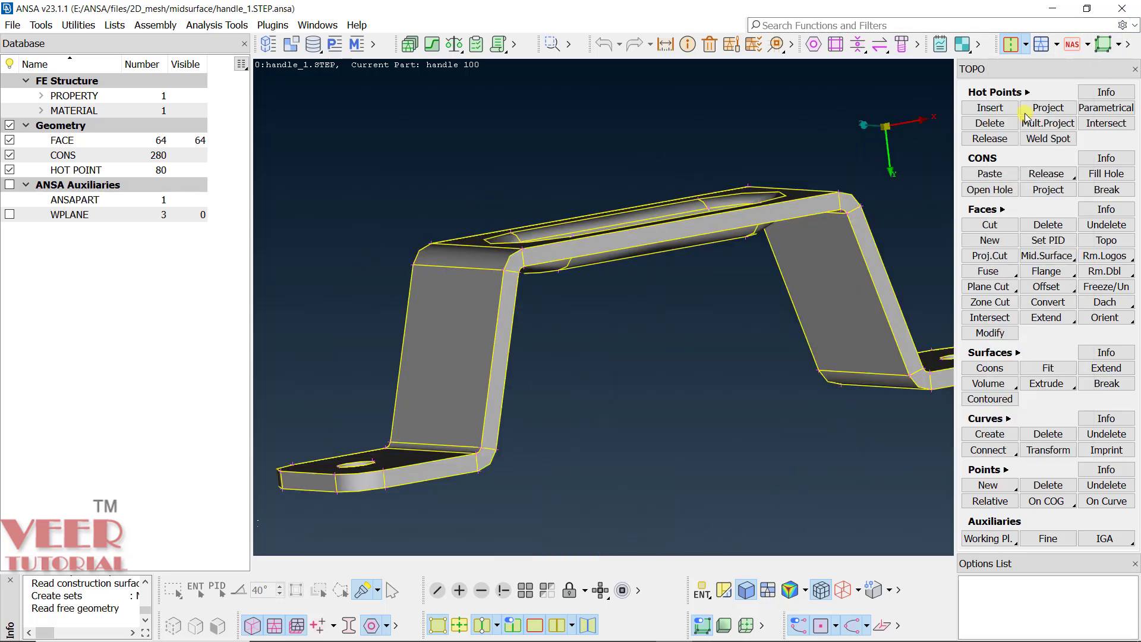
Look at the MESH module's tools and return to the TOPO module
left_click(1025, 44)
left_click(1046, 59)
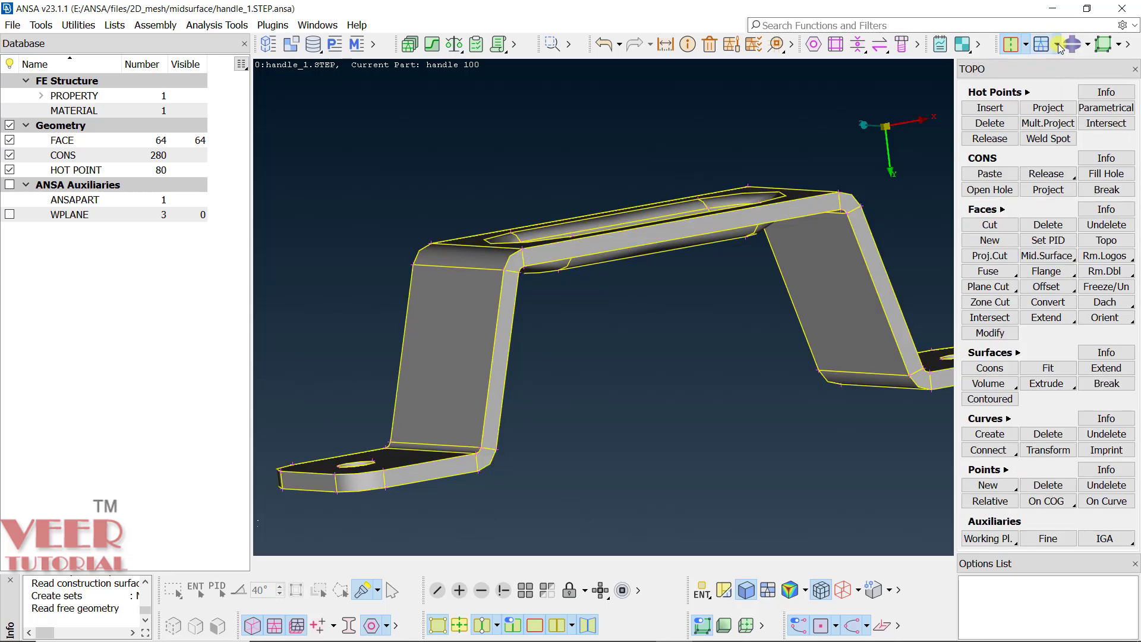
left_click(1057, 44)
left_click(1003, 72)
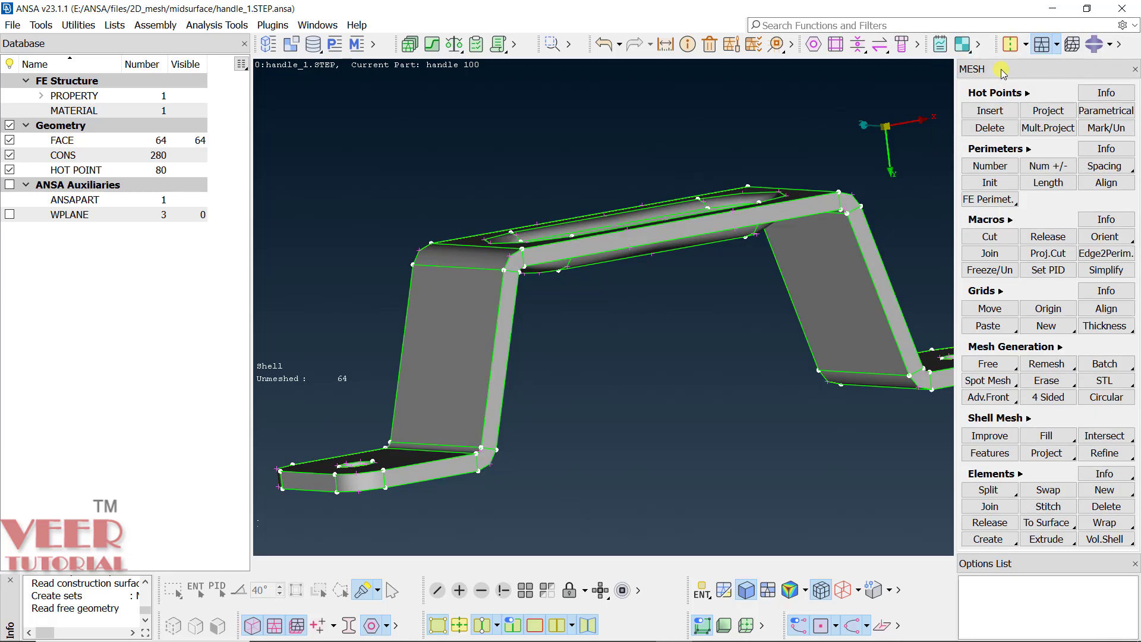
left_click(1009, 44)
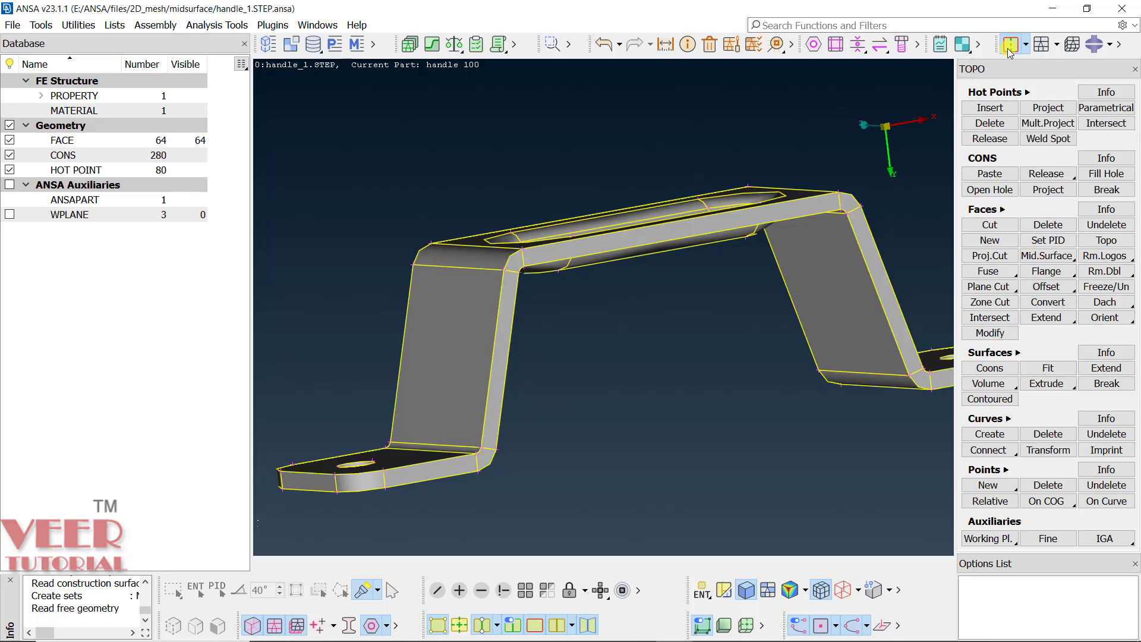
Start the Skin middle surface extraction, enlarge its options area and set it to run on visible faces
left_click(1073, 256)
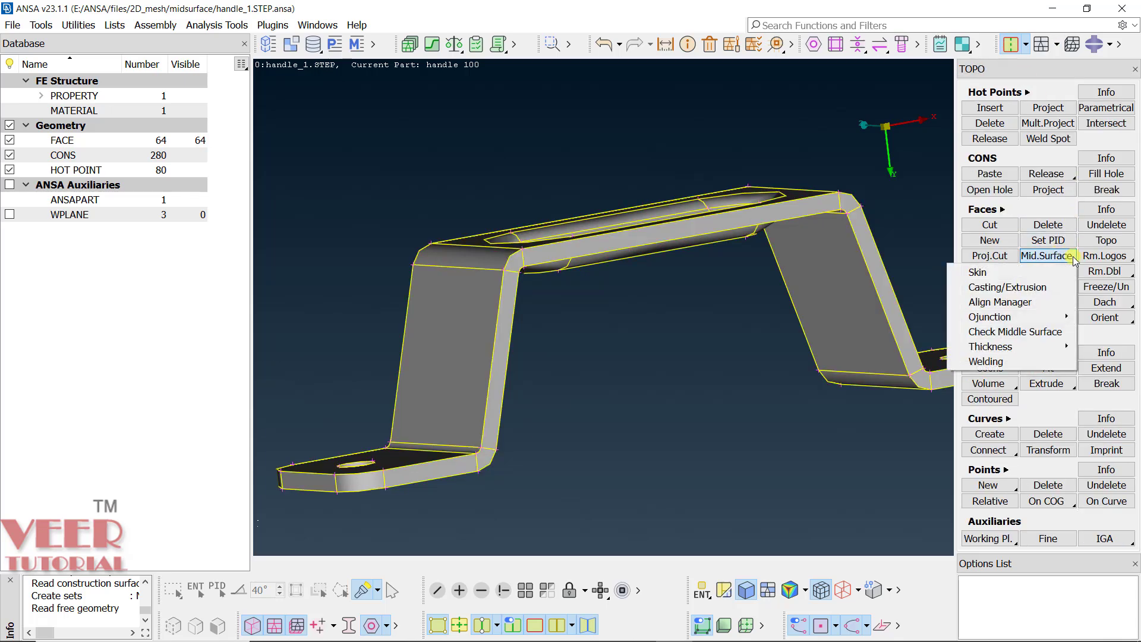
left_click(1003, 276)
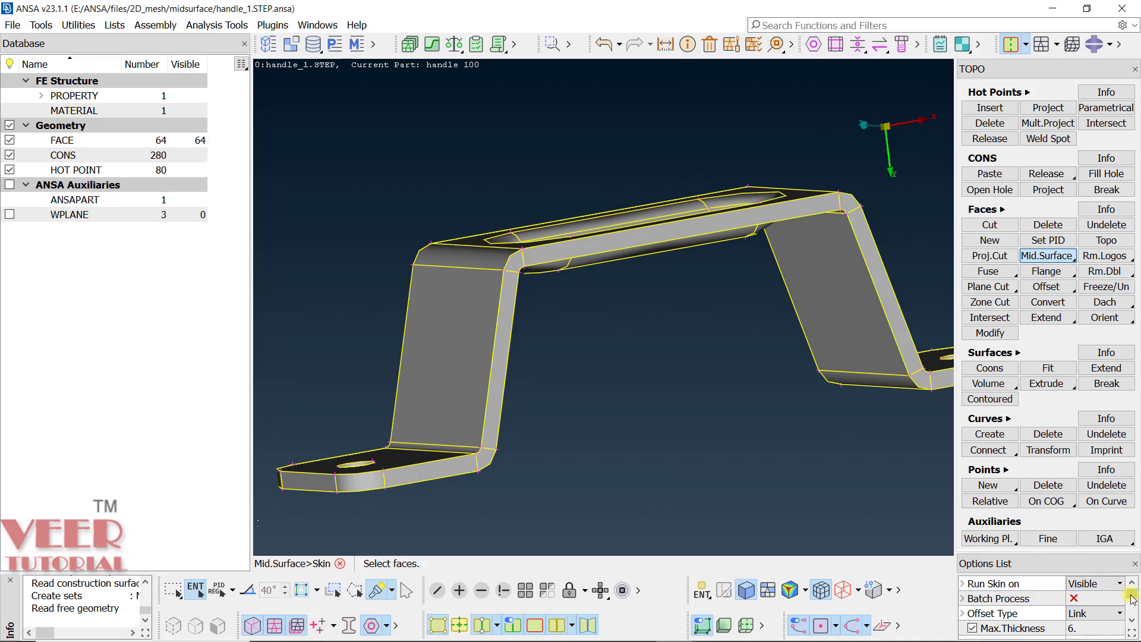
scroll(1132, 603, "down", 1)
left_click_drag(1132, 606, 1137, 592)
left_click_drag(1055, 552, 1060, 465)
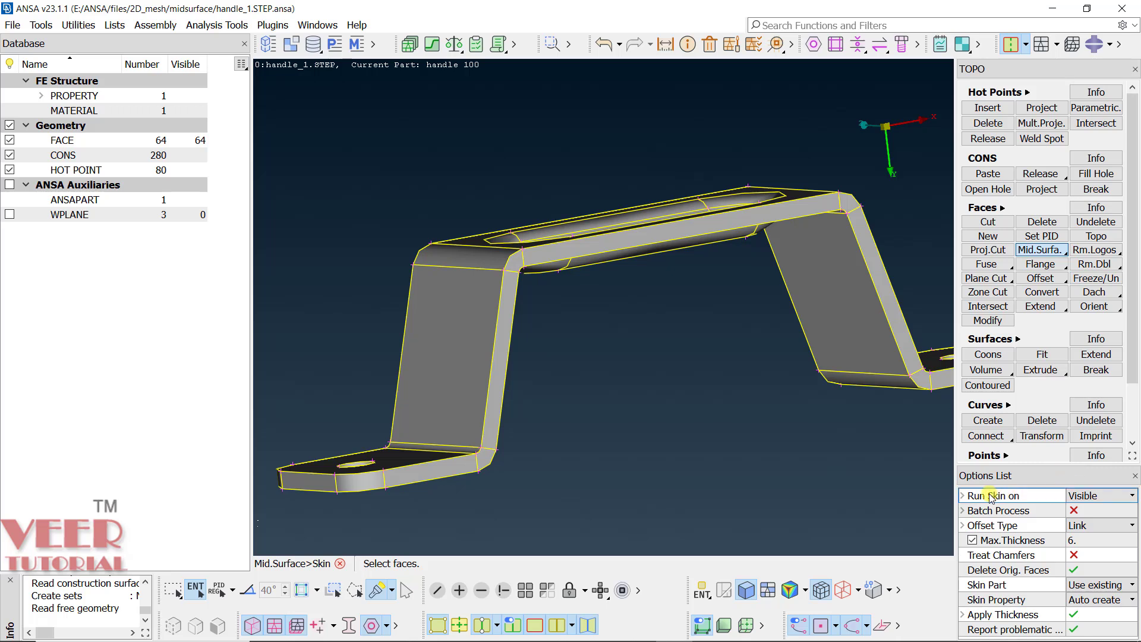
left_click(1130, 496)
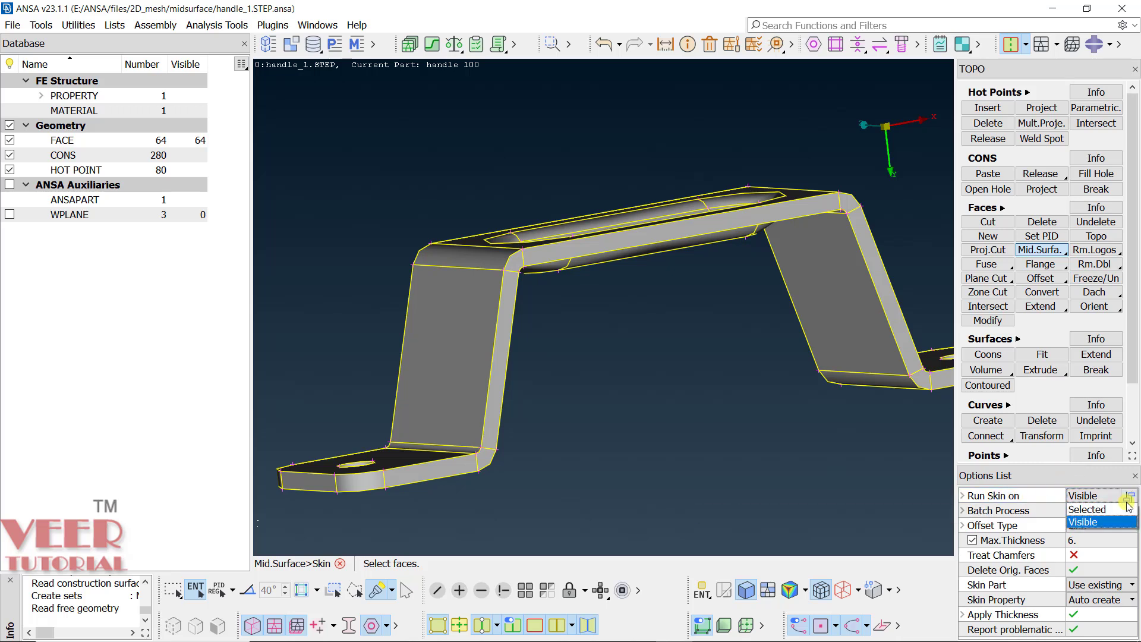
left_click(1096, 523)
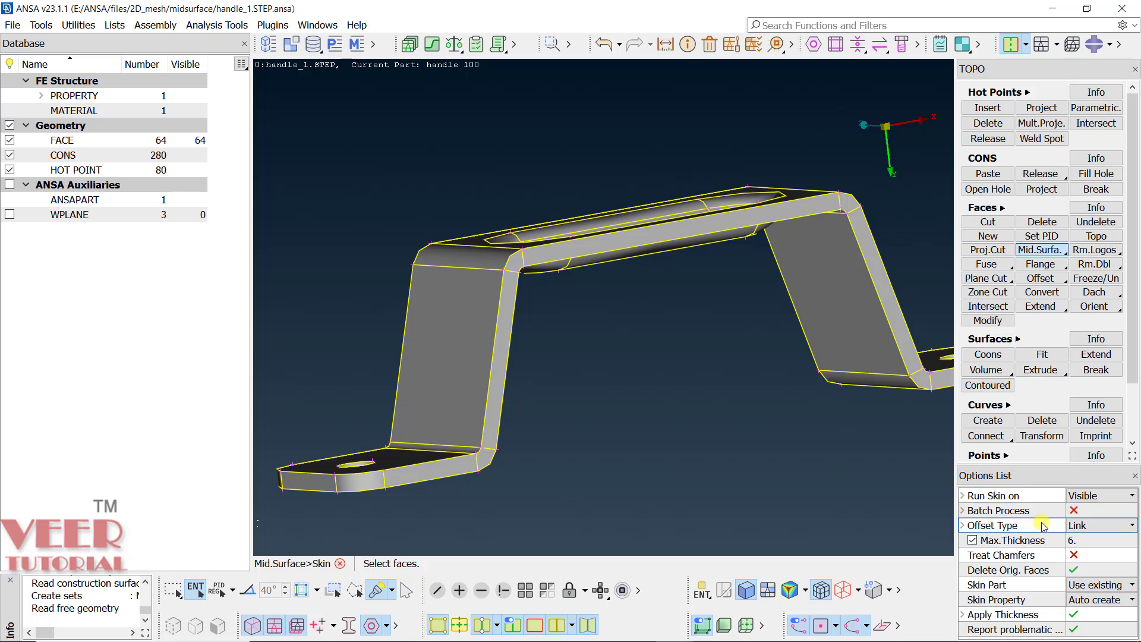
Set the Skin offset type to Geometry and turn off deletion of the original faces
left_click(1098, 527)
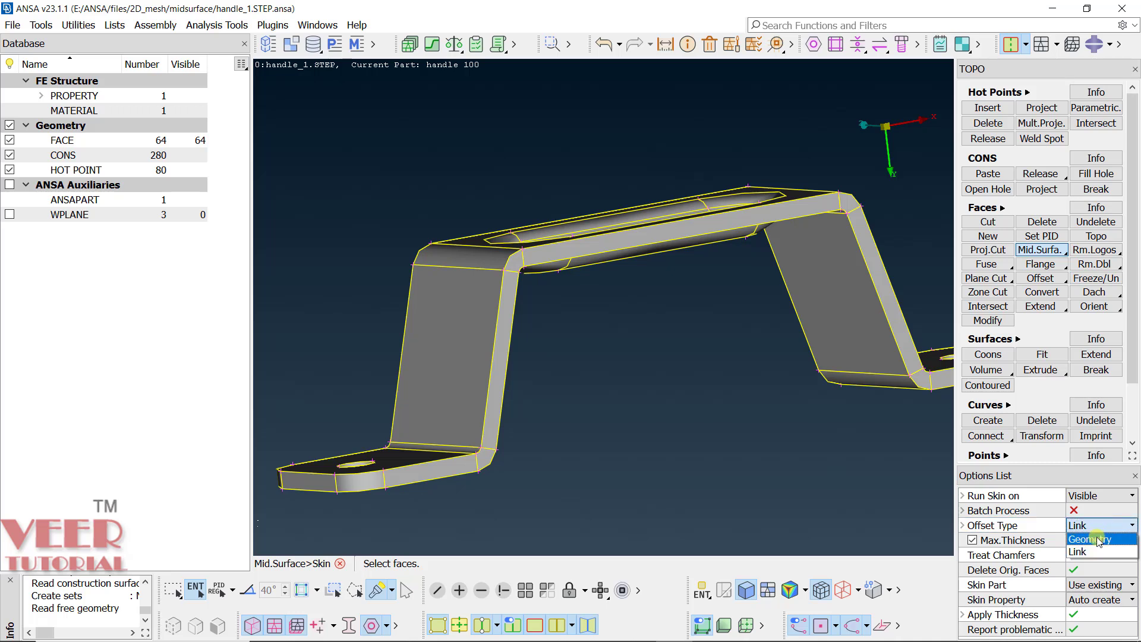
left_click(1099, 539)
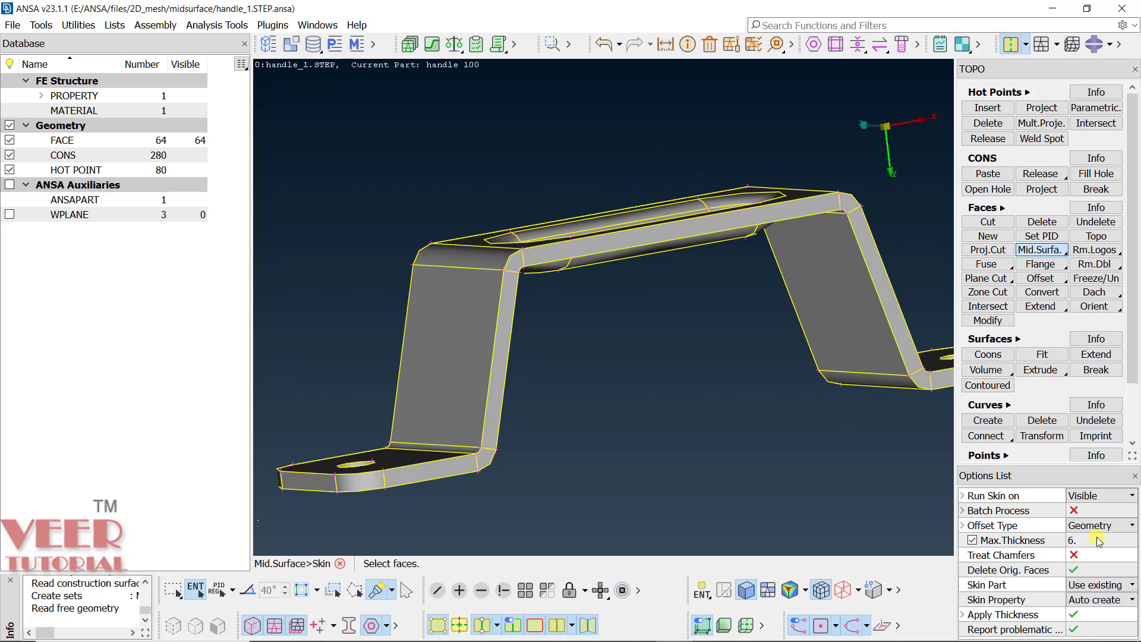
left_click(1089, 552)
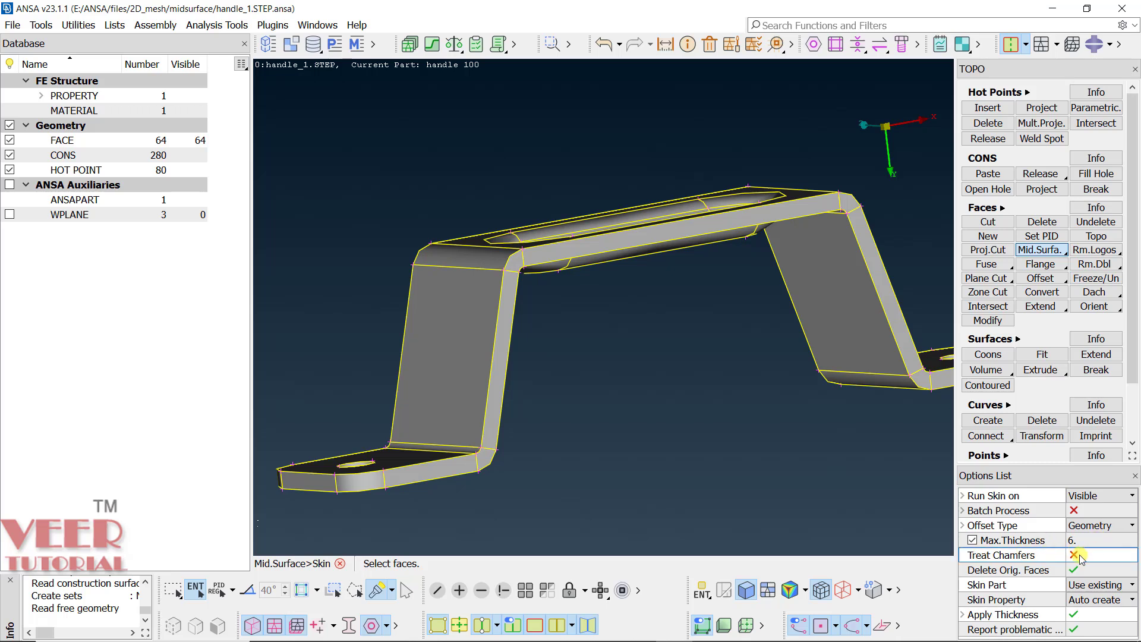
left_click(990, 585)
left_click(1004, 572)
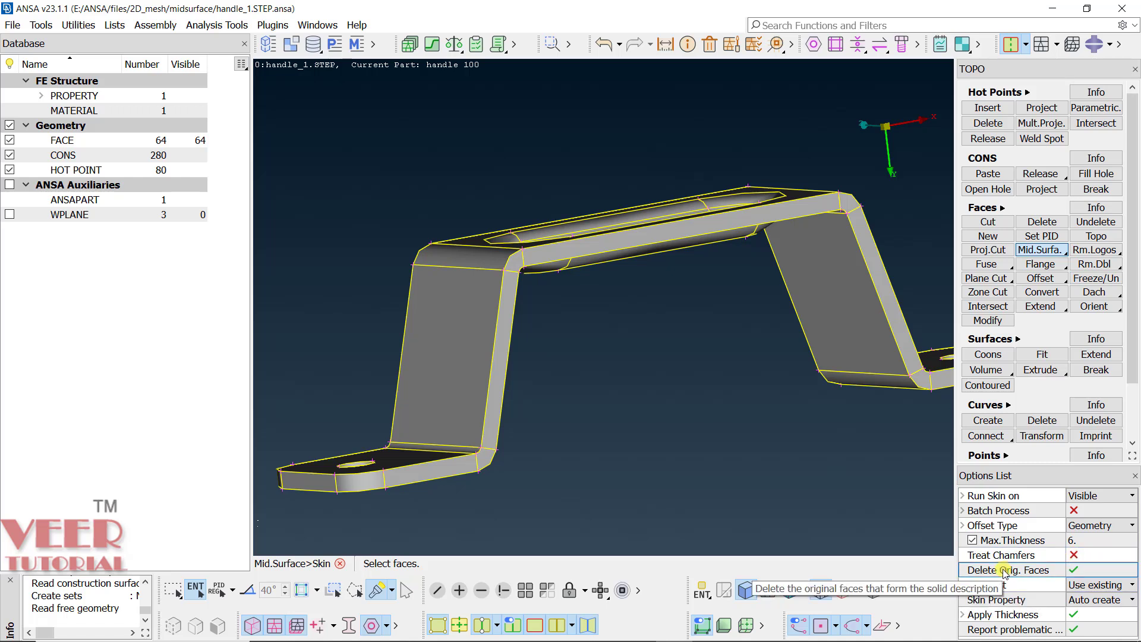
left_click(1072, 571)
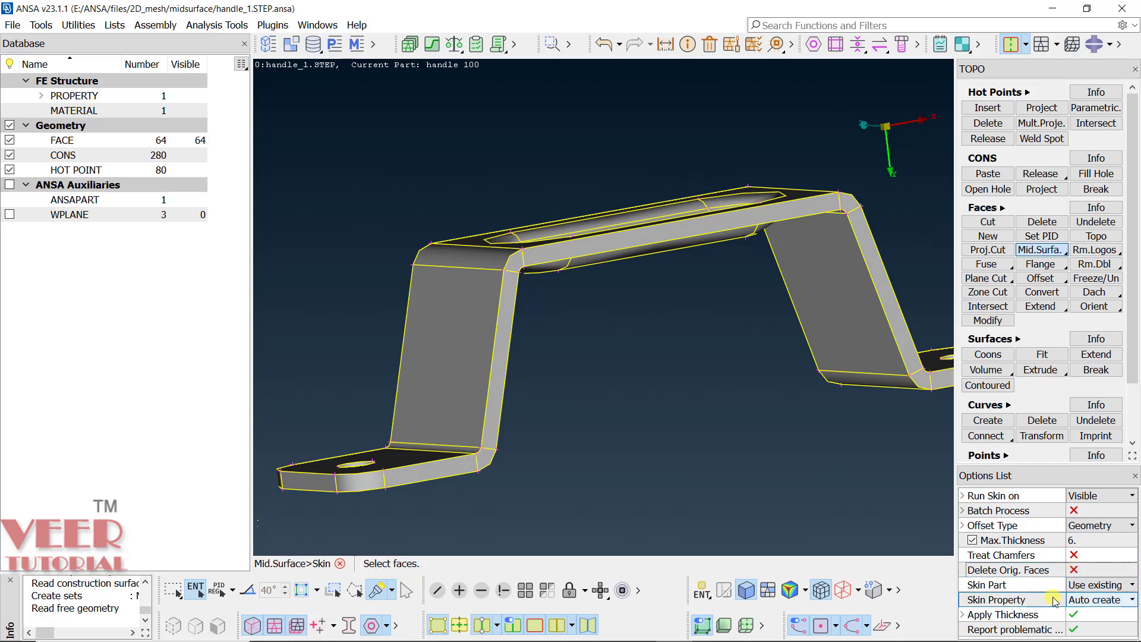
Choose Auto create for the skin property and run Skin on the auto-selected faces, disabling further confirmation requests
left_click(1111, 604)
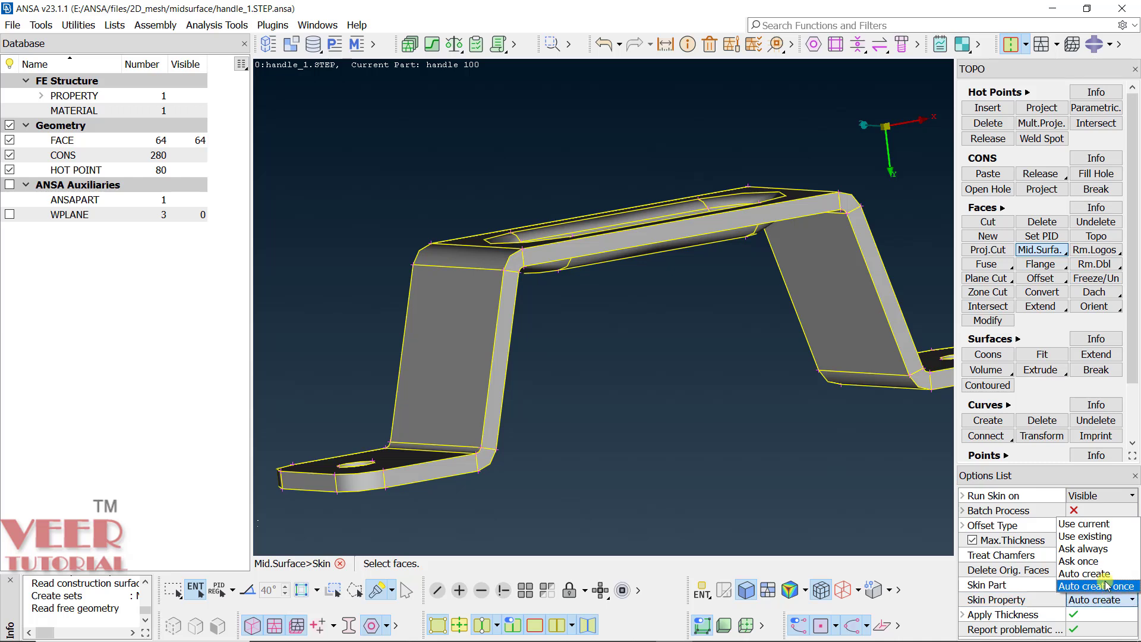
left_click(1104, 574)
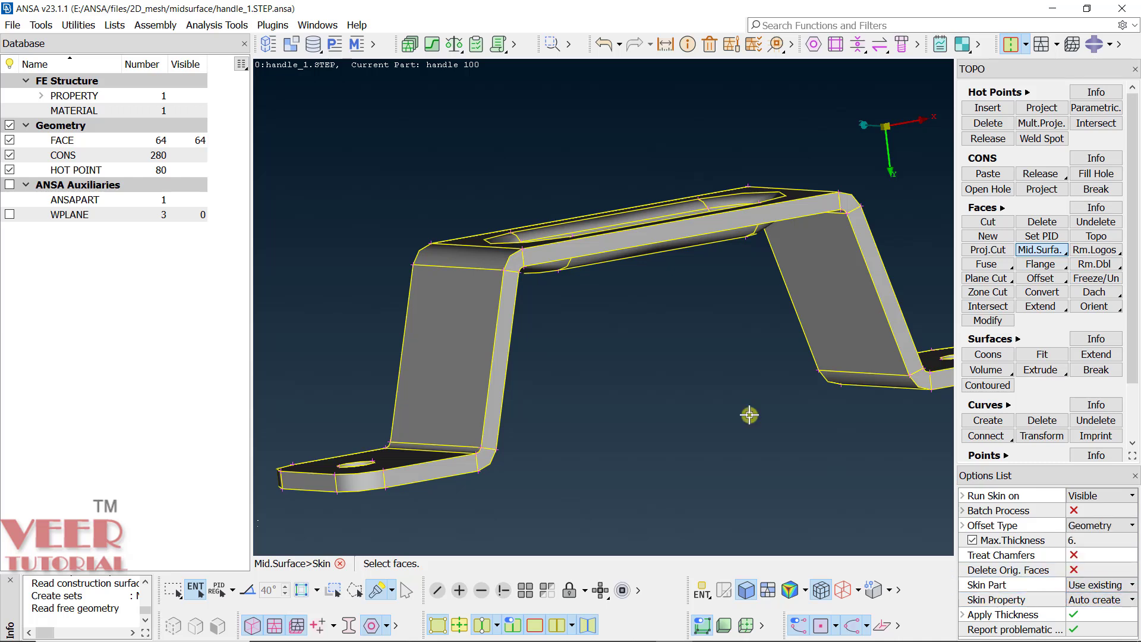
left_click(443, 332)
middle_click(652, 315)
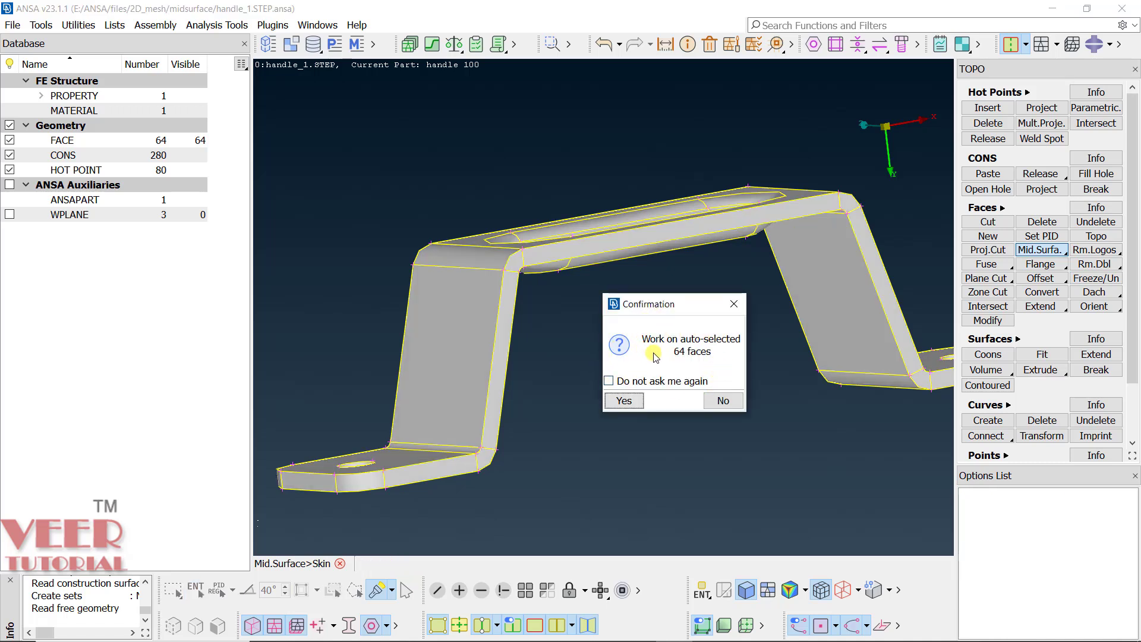
left_click(613, 382)
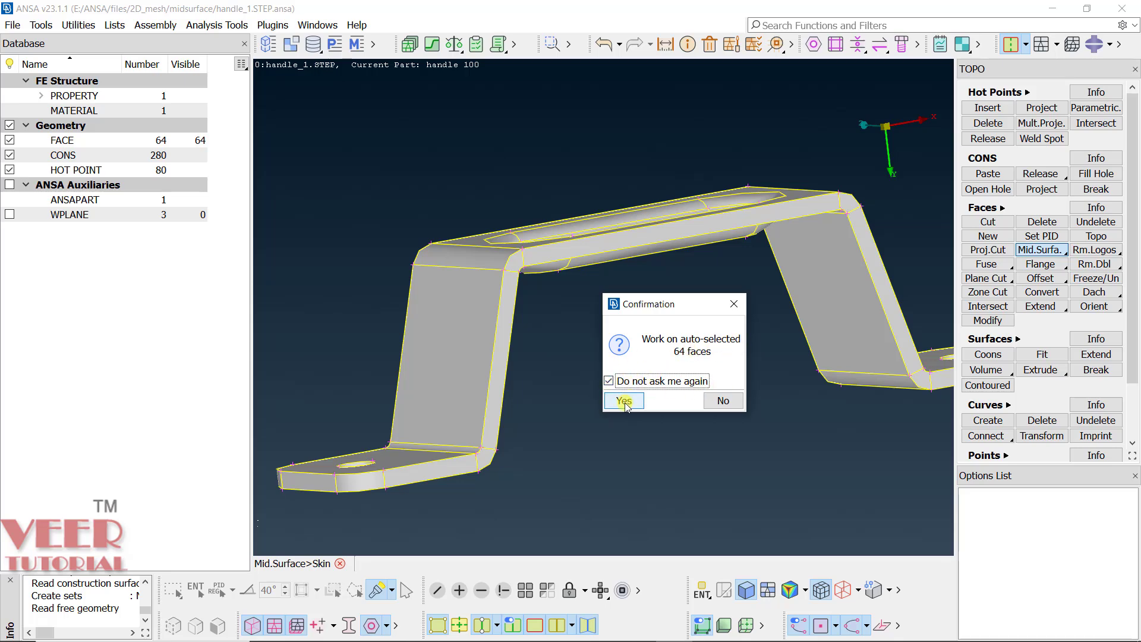
left_click(624, 401)
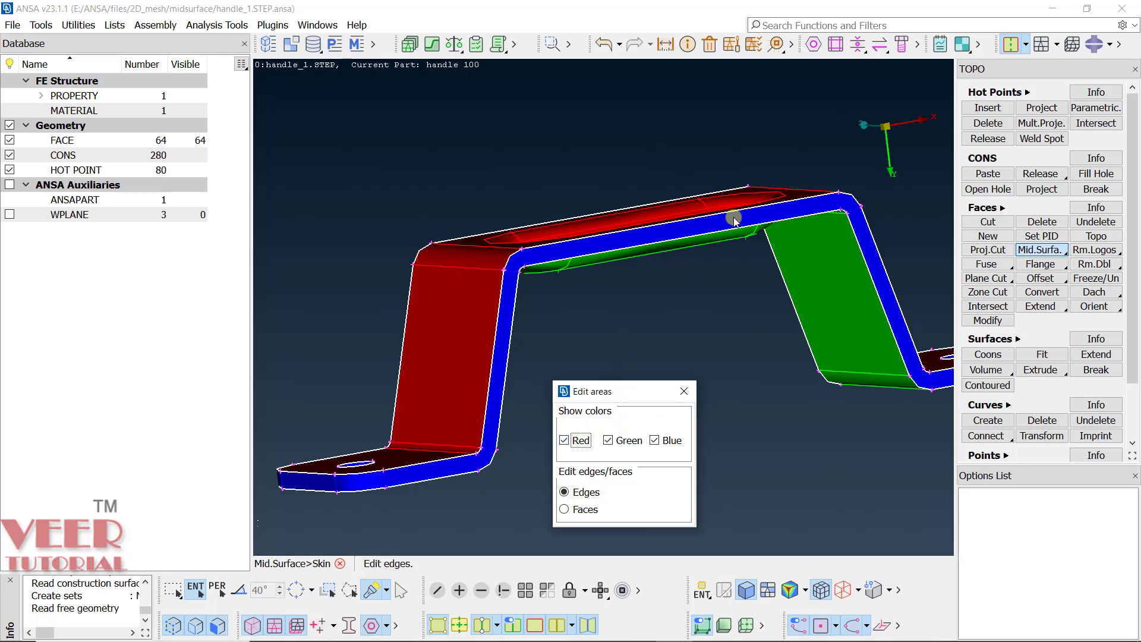
Examine the handle from all sides to check its red, green and blue side classification
scroll(740, 179, "up", 5)
left_click_drag(740, 178, 746, 227, "ctrl")
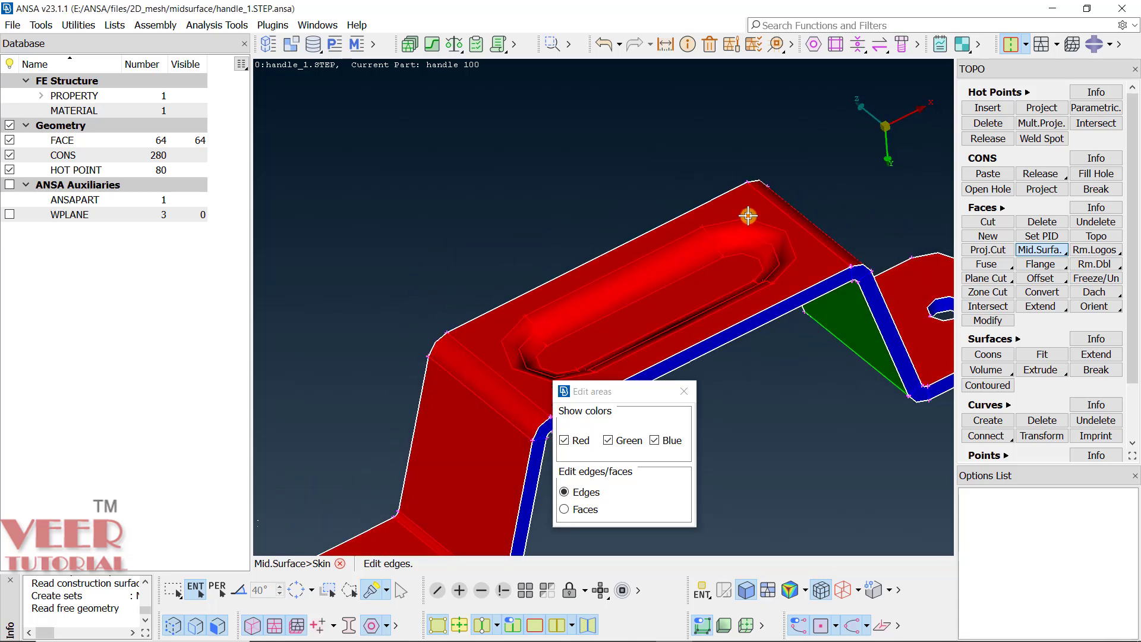
scroll(743, 220, "down", 5)
scroll(612, 268, "up", 4)
scroll(613, 269, "up", 3)
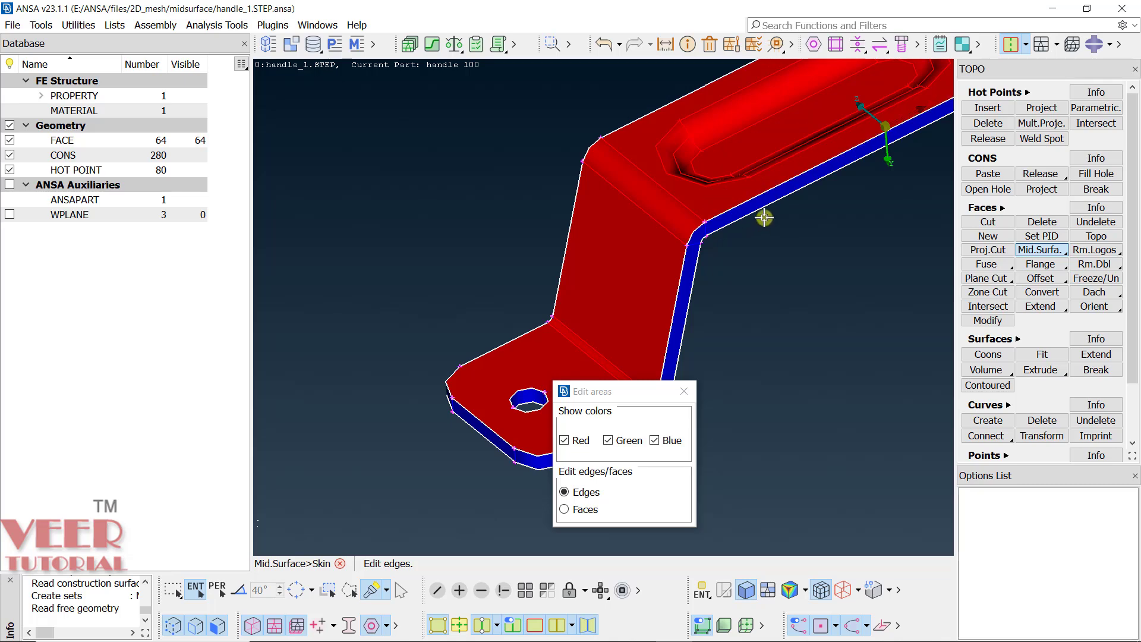
left_click_drag(791, 196, 741, 15, "ctrl")
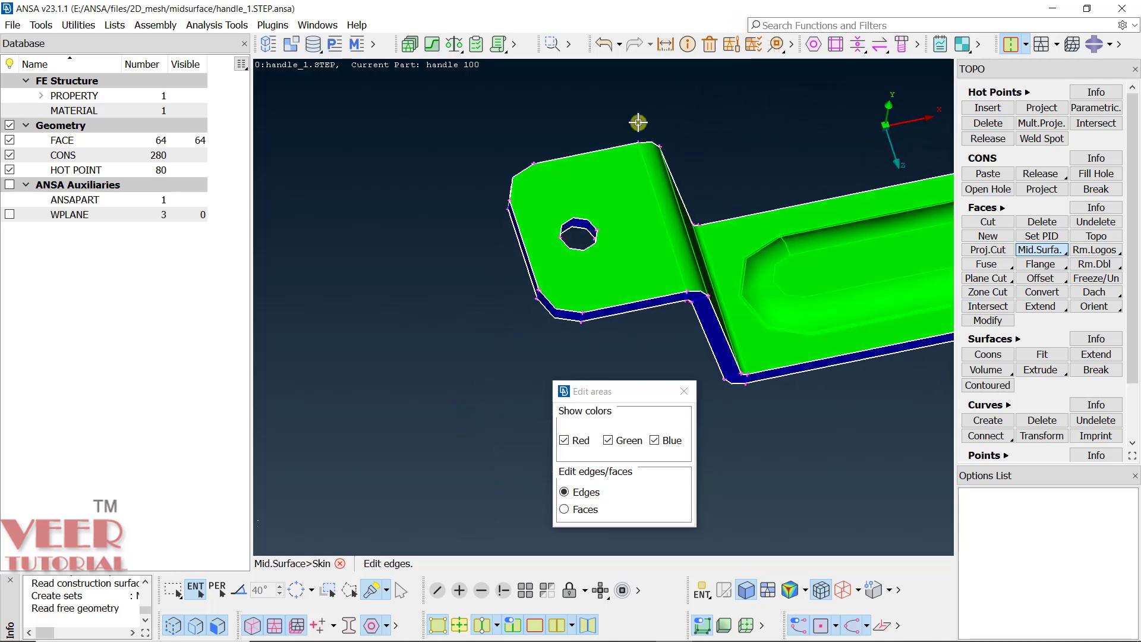
left_click_drag(809, 260, 733, 196, "ctrl")
scroll(704, 181, "up", 5)
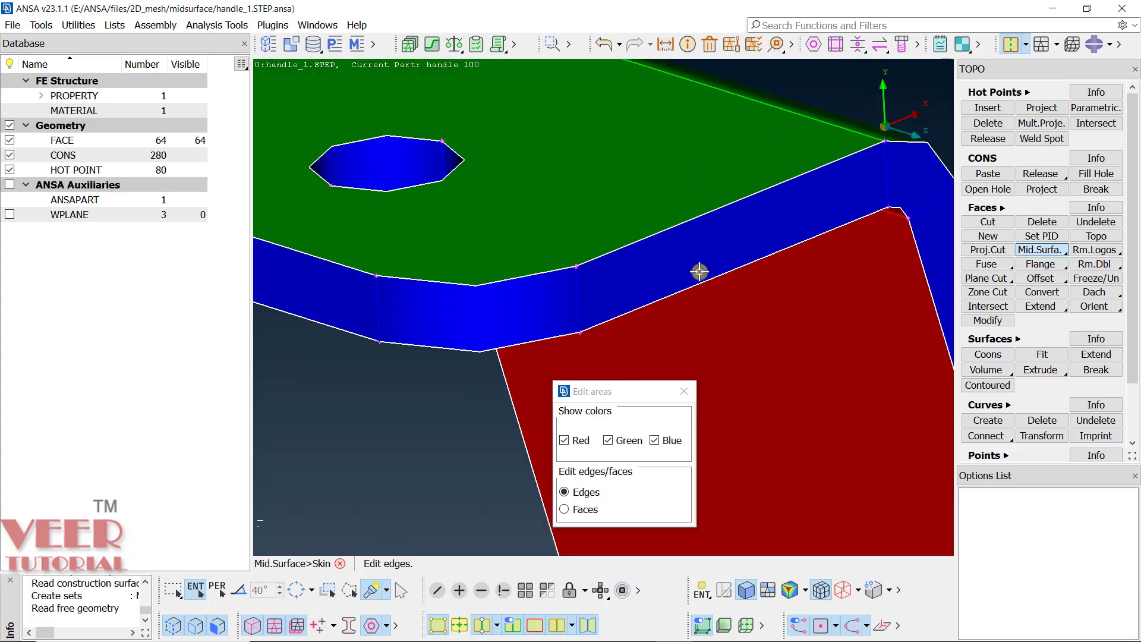
scroll(591, 278, "down", 3)
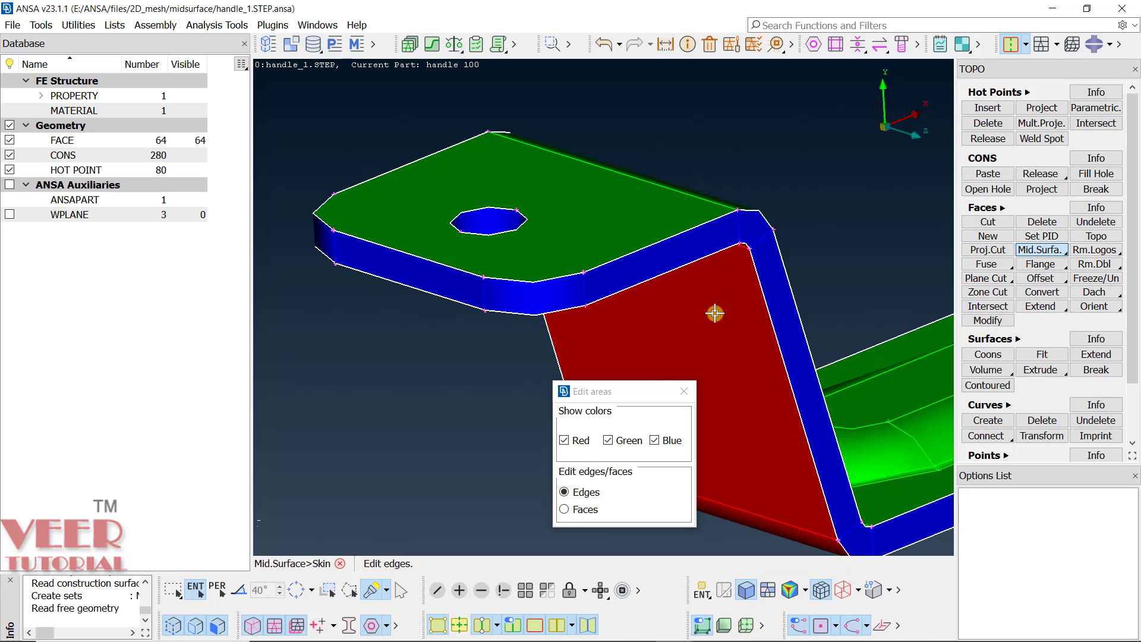
left_click_drag(583, 295, 638, 442, "ctrl")
scroll(446, 255, "down", 5)
scroll(620, 271, "up", 6)
left_click_drag(603, 270, 754, 233, "ctrl")
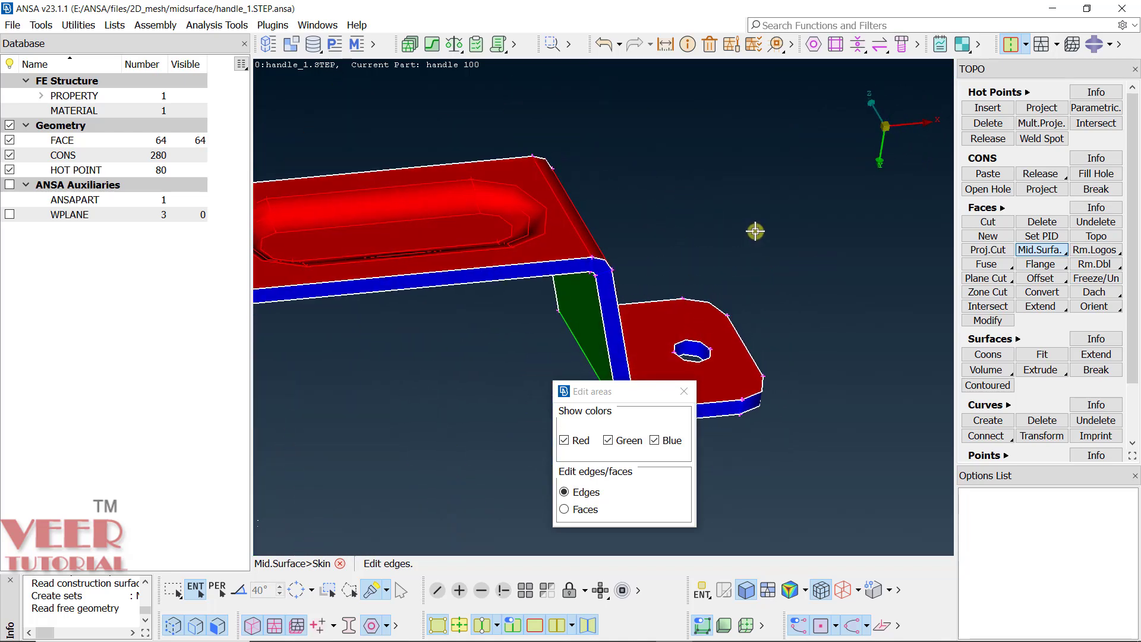
Accept the handle's side classification and choose the side of the sheet to offset
middle_click(755, 232)
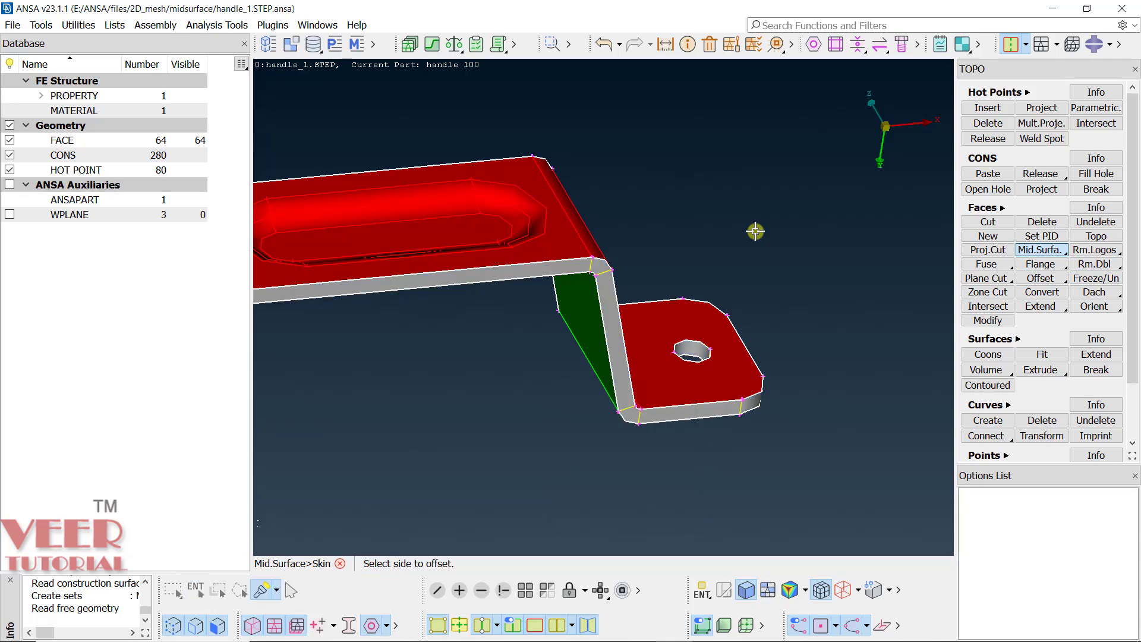
scroll(828, 260, "down", 3)
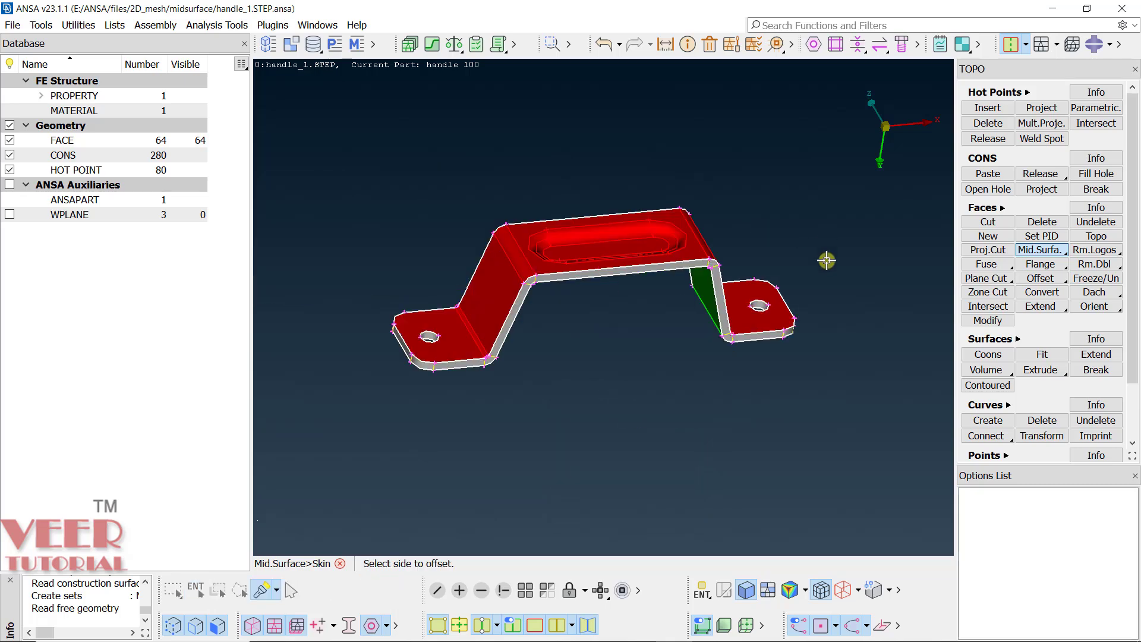
scroll(409, 356, "up", 4)
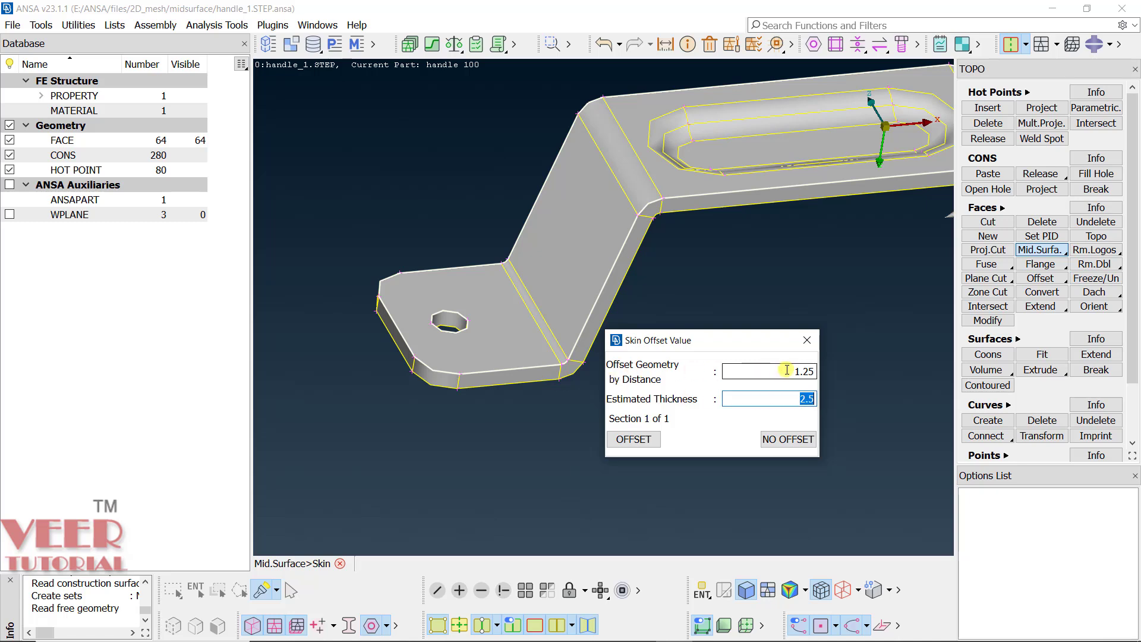
Check the offset direction around the handle and offset the geometry by 1.25 with an estimated thickness of 2.5
scroll(506, 277, "down", 3)
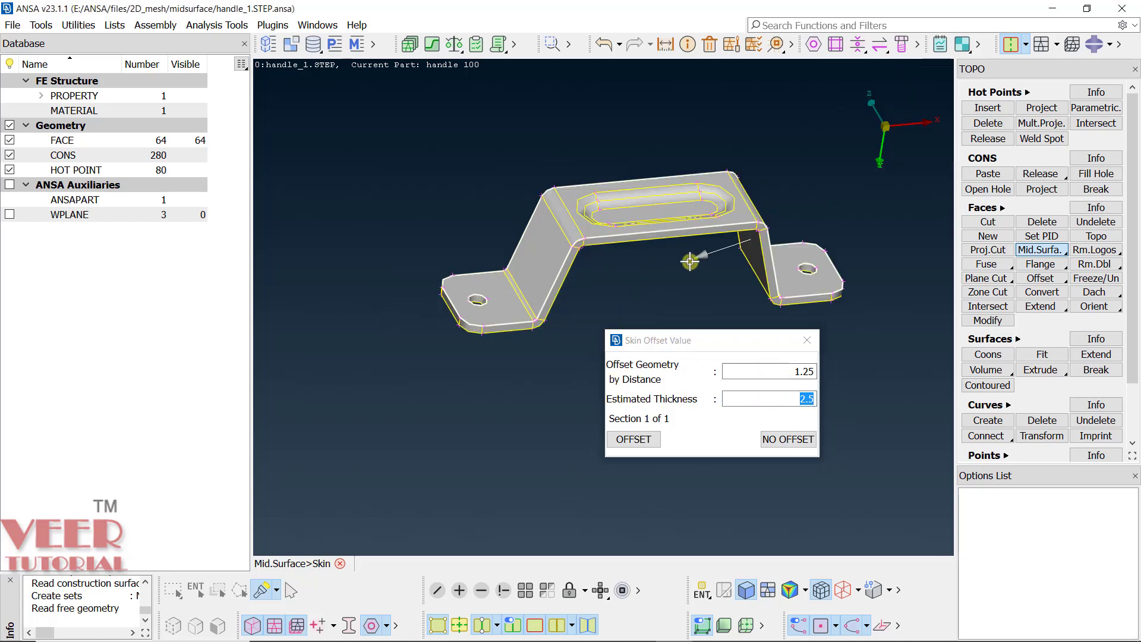
scroll(509, 312, "up", 5)
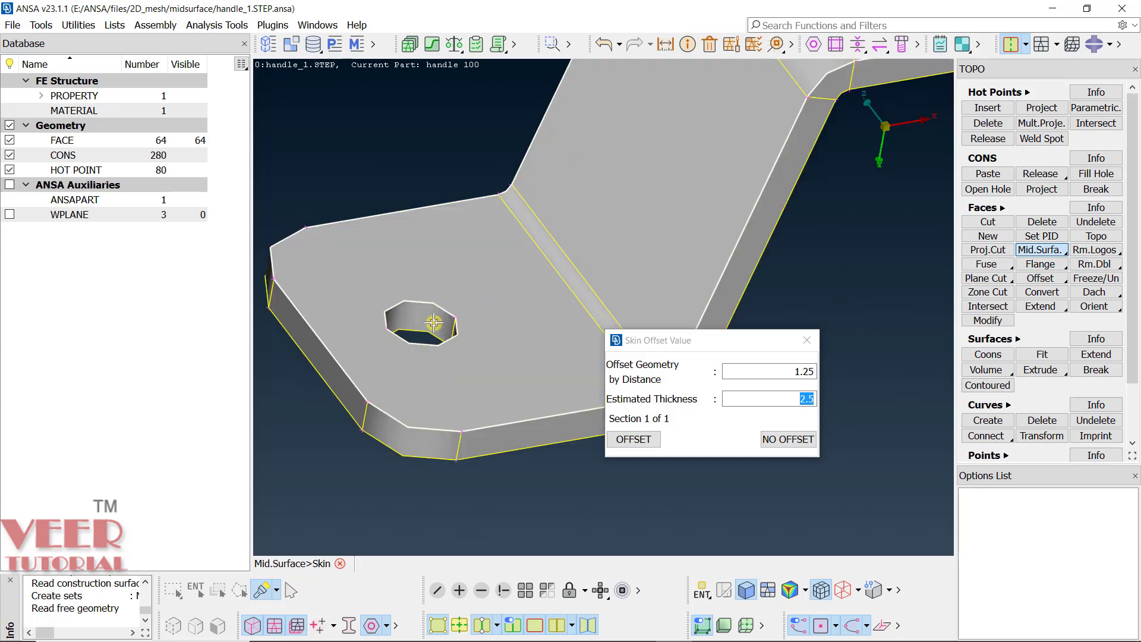
scroll(603, 214, "down", 2)
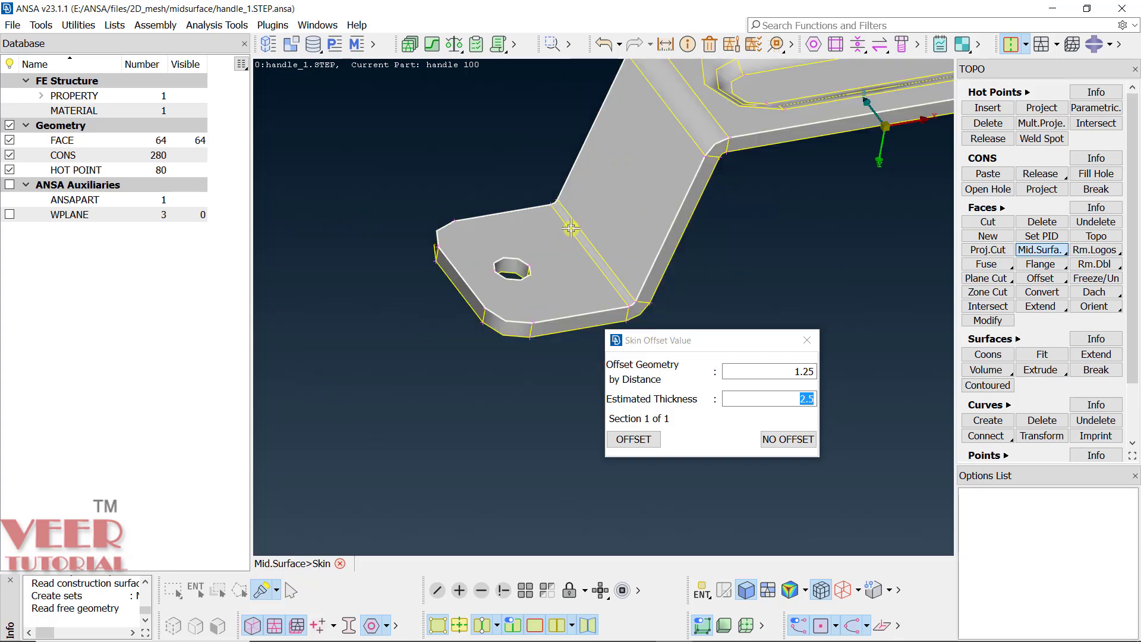
scroll(571, 228, "down", 4)
mouse_move(668, 184)
left_mouse_down("ctrl")
mouse_move(652, 150)
mouse_move(652, 168)
left_mouse_up("ctrl")
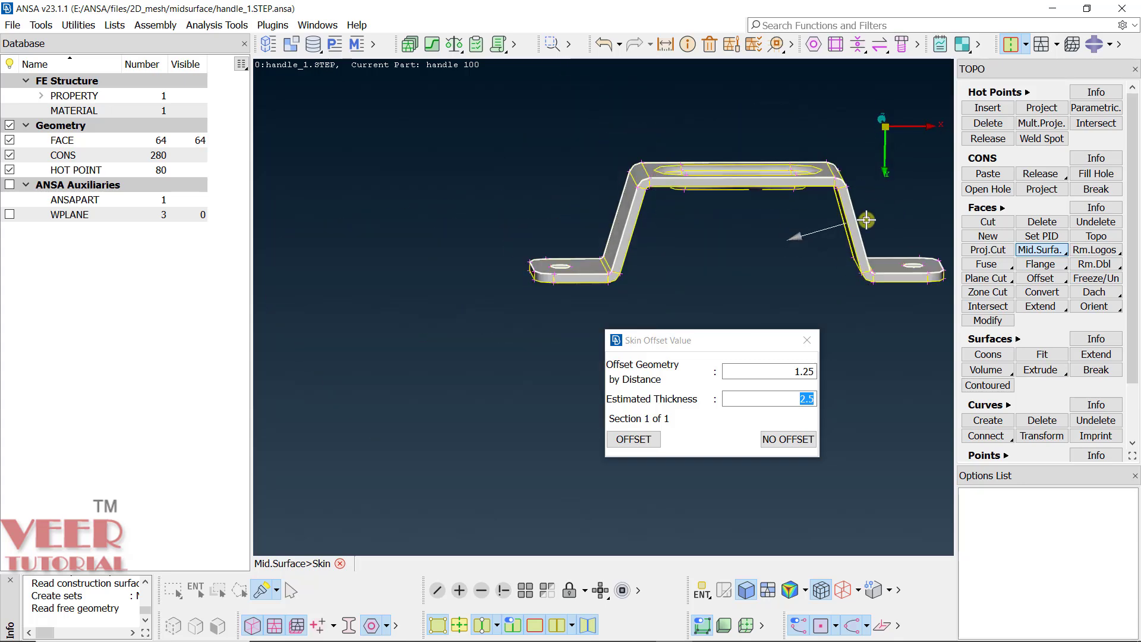
scroll(867, 220, "up", 4)
scroll(786, 228, "down", 4)
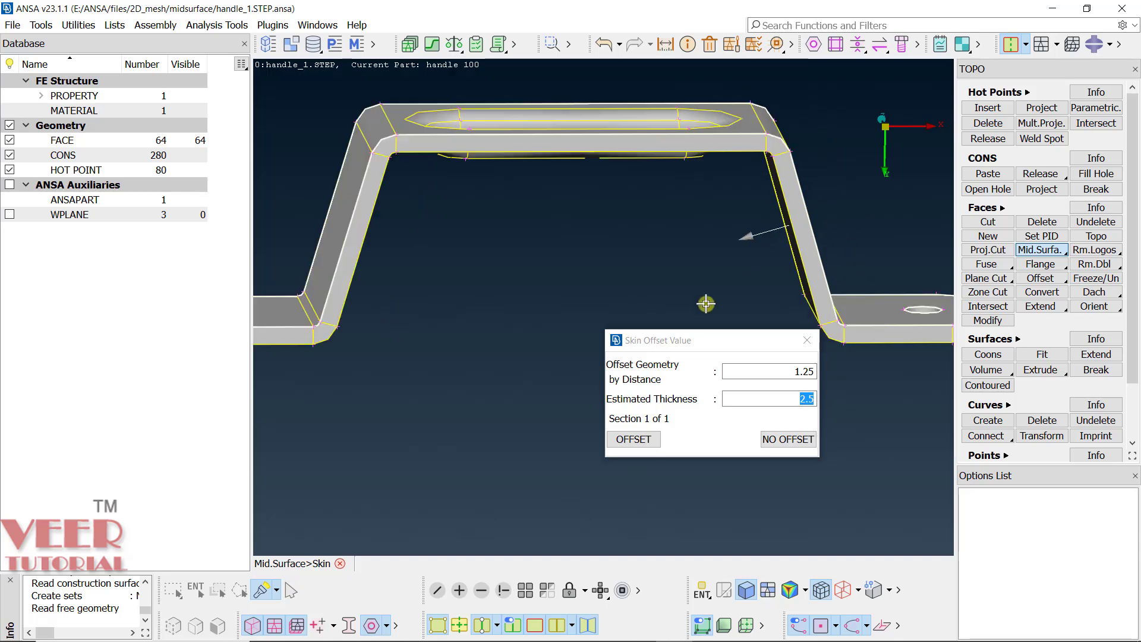
left_click(644, 437)
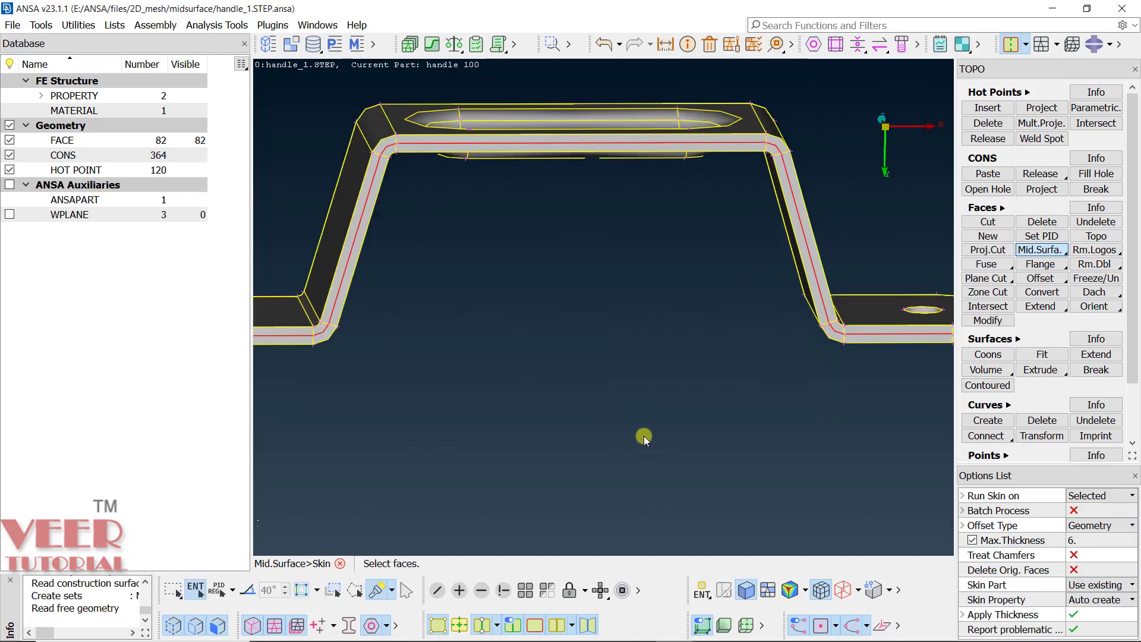
Inspect the extracted middle surface along the handle's edges and colour the model by property (PID)
scroll(713, 316, "down", 3)
scroll(483, 324, "up", 6)
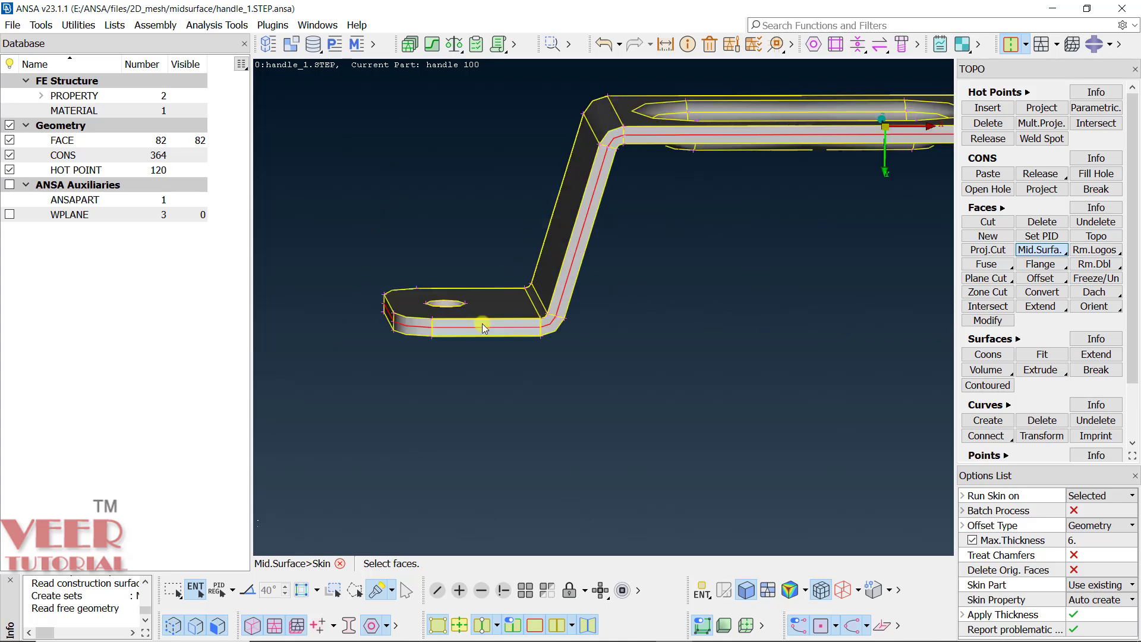
left_click_drag(438, 316, 649, 407, "ctrl")
scroll(459, 346, "down", 5)
left_click(706, 599)
left_click(751, 490)
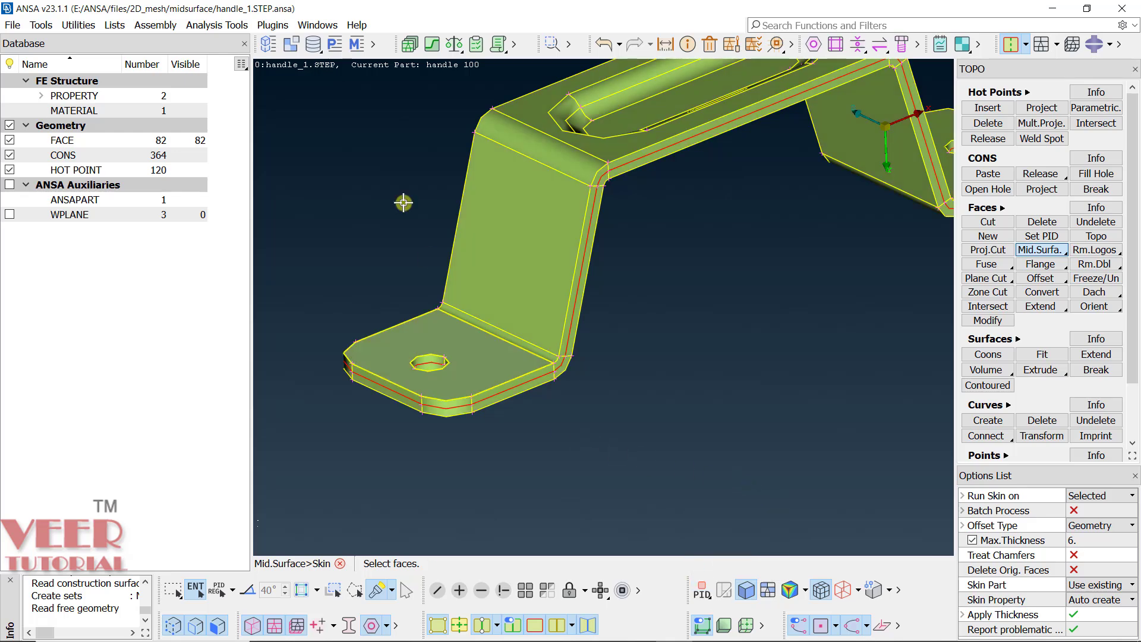
Open the property list, show only the Fillet1@SKIN property and close the list to view the handle's middle surface
left_click(334, 44)
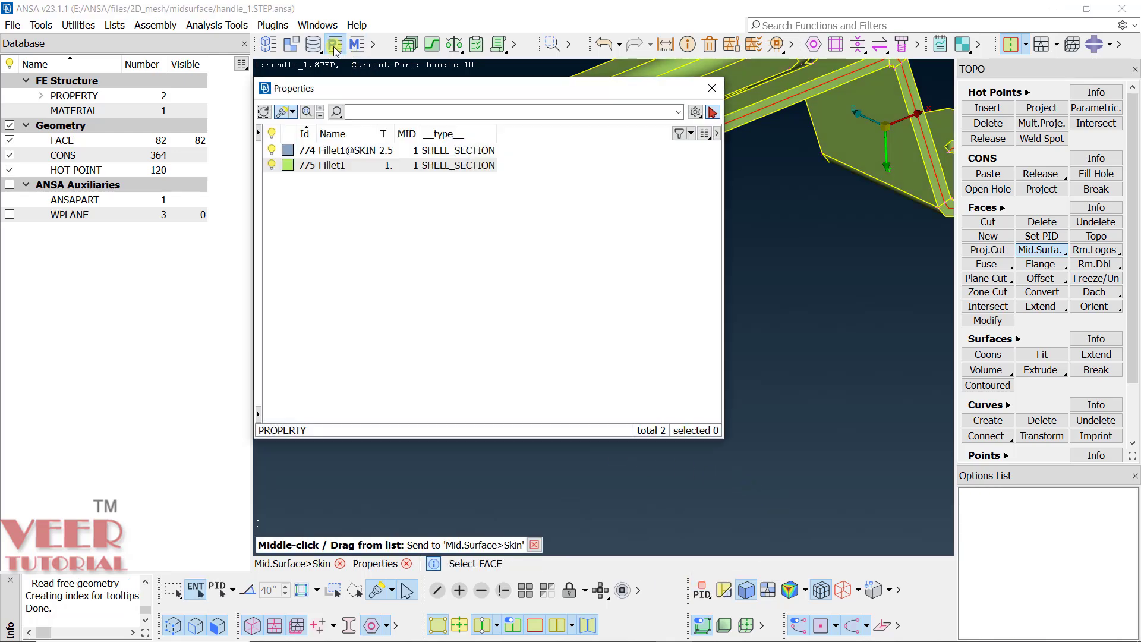
left_click(349, 153)
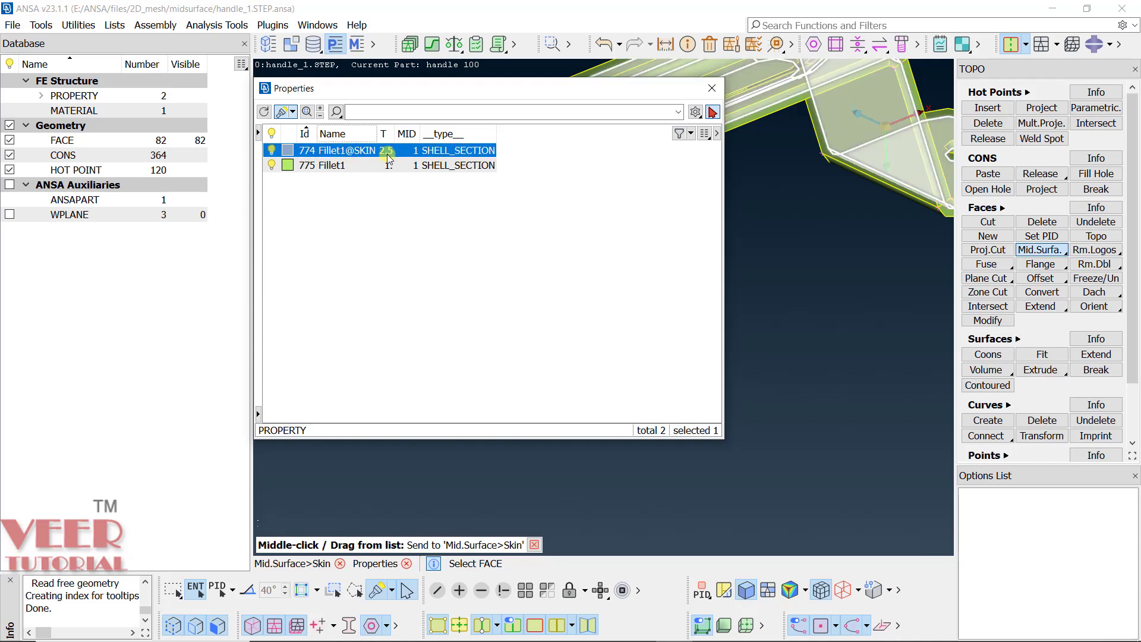
right_click(333, 153)
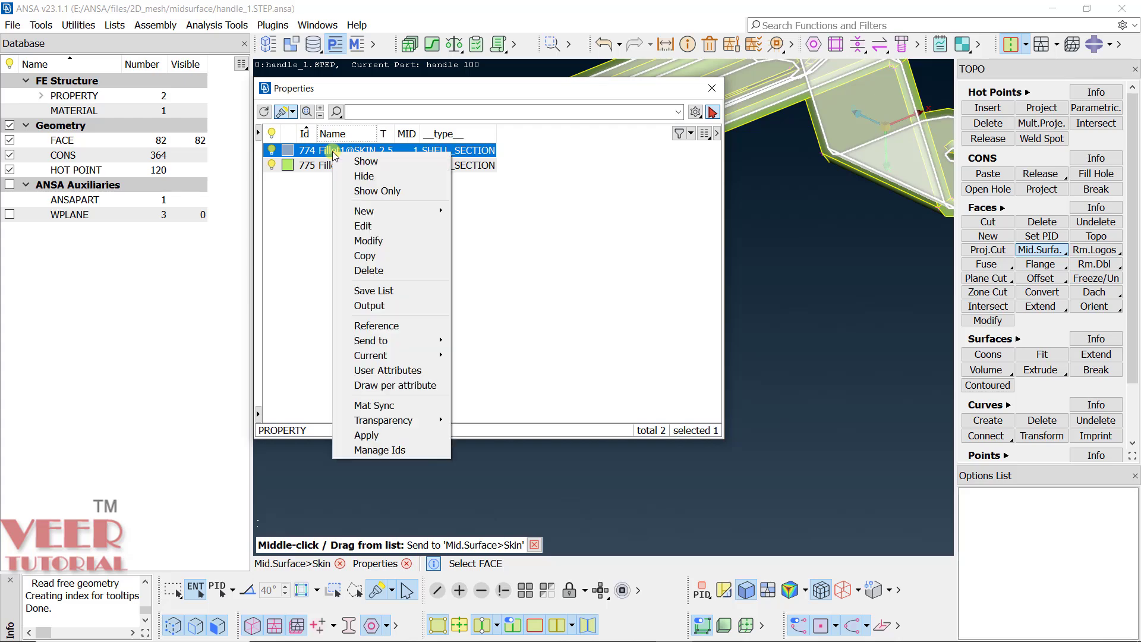
left_click(364, 195)
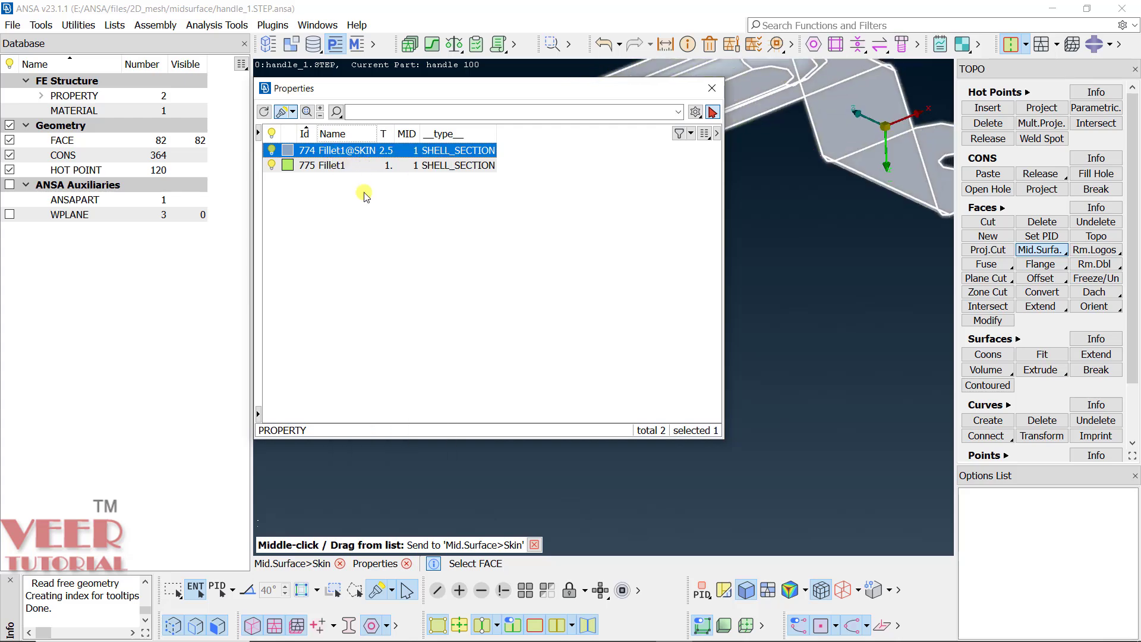
left_click(717, 90)
left_click_drag(634, 249, 675, 232, "ctrl")
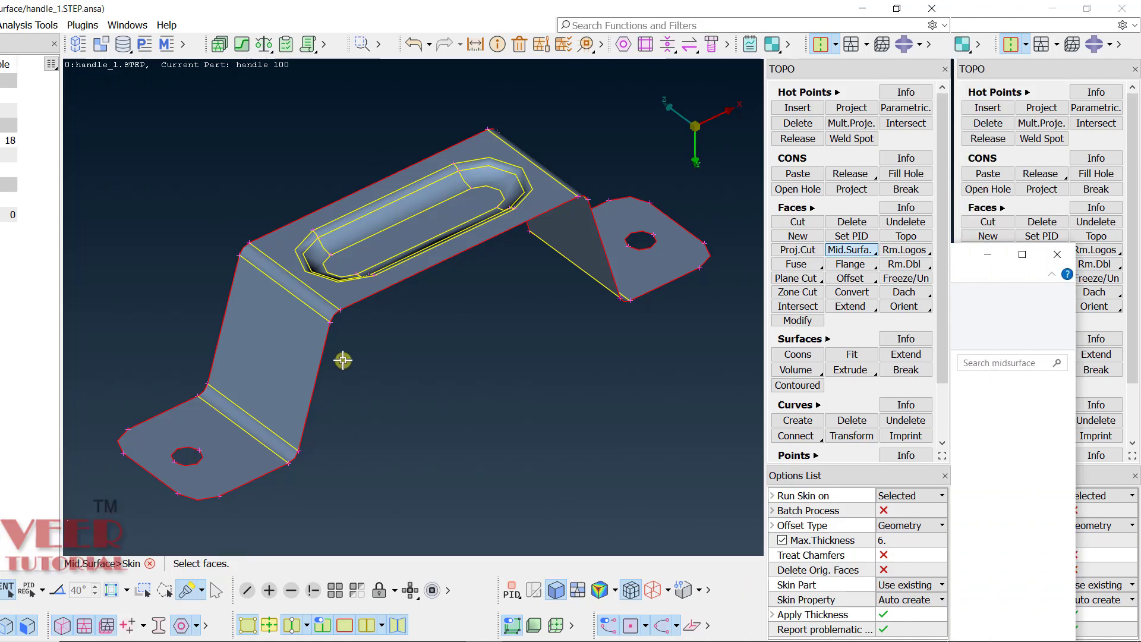
Bring Clip2.stp from the midsurface folder in File Explorer into ANSA, opening it as a new file and discarding the handle model changes
left_click_drag(753, 268, 1030, 358)
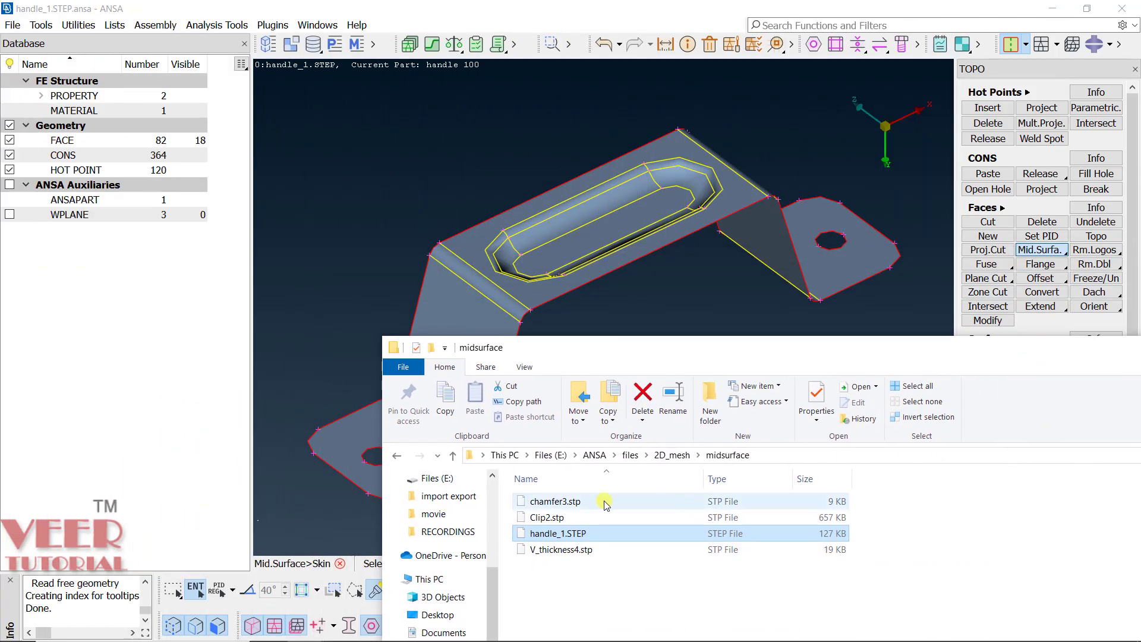
left_click(565, 517)
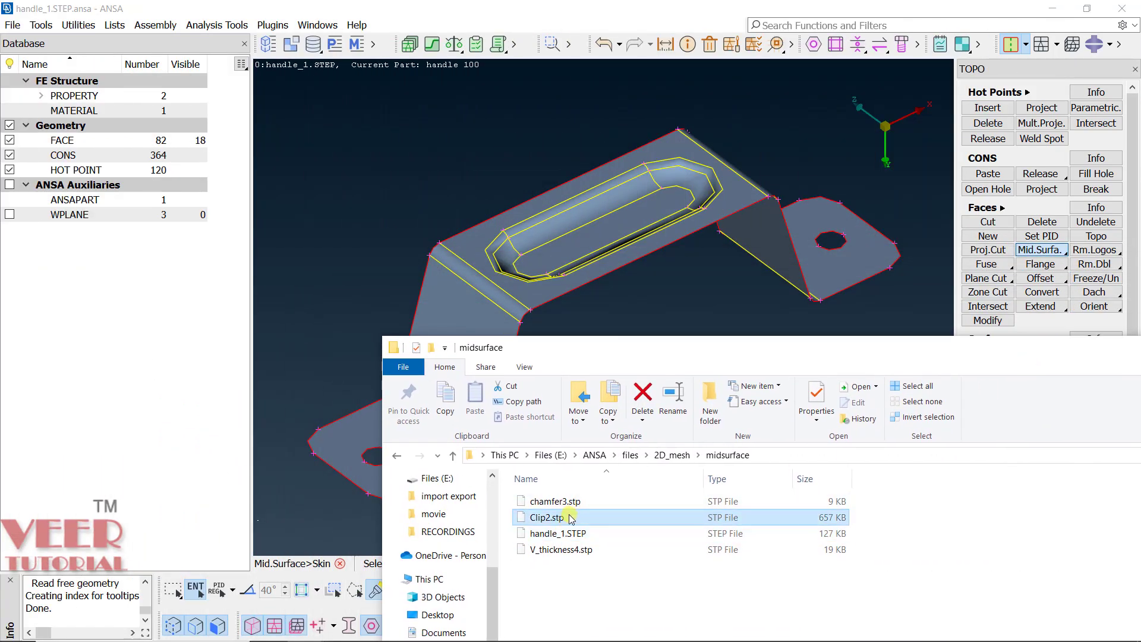
left_click_drag(567, 517, 631, 295)
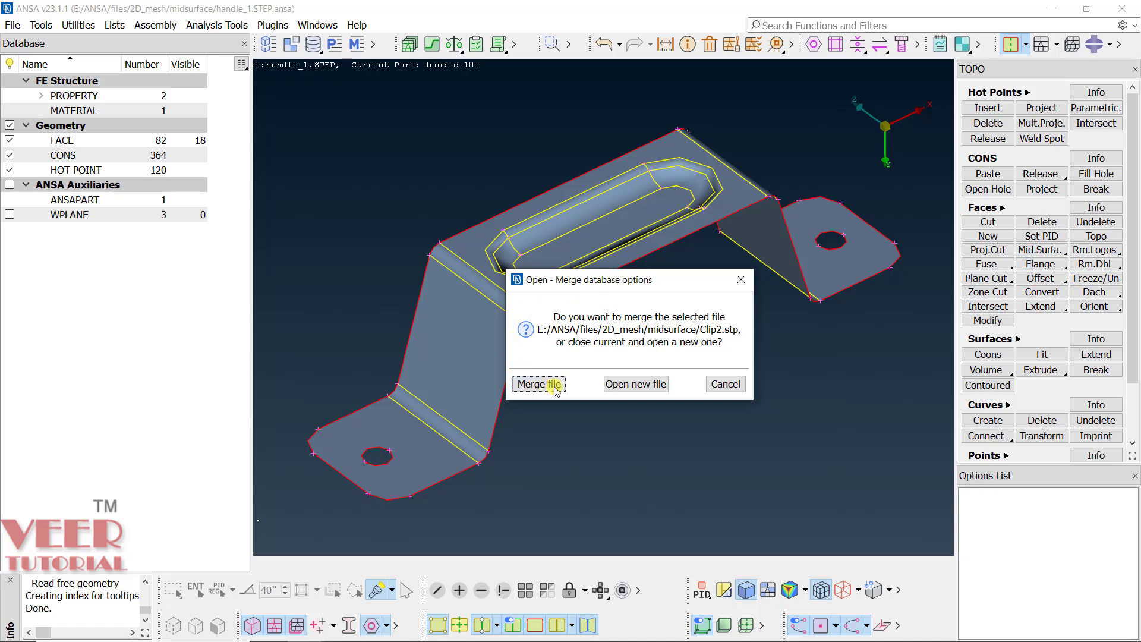
left_click(654, 385)
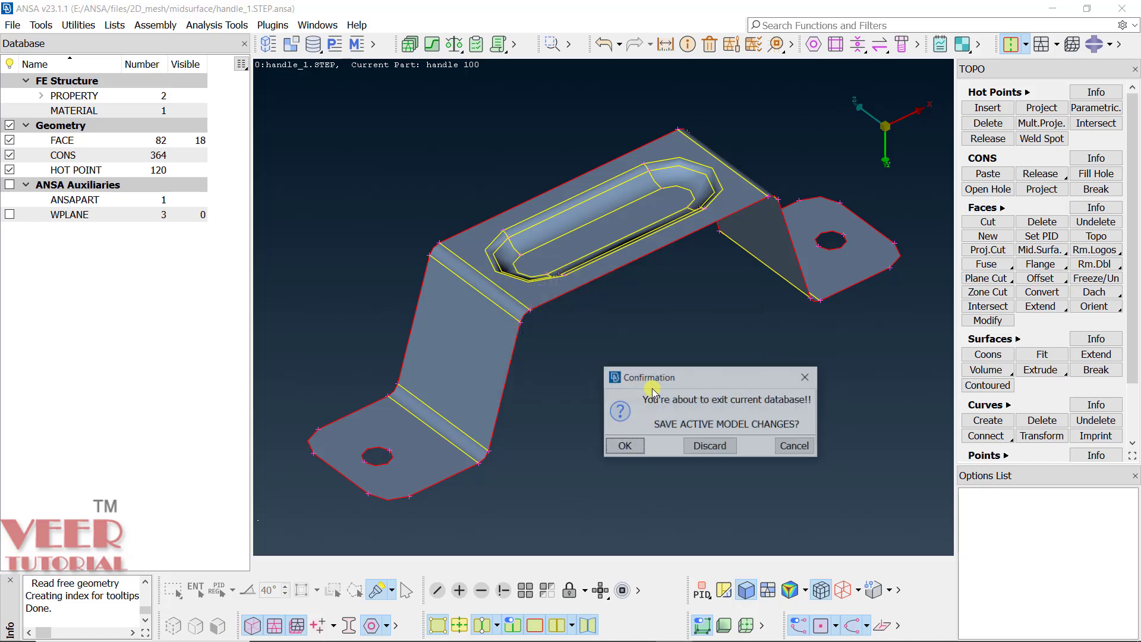
left_click(712, 448)
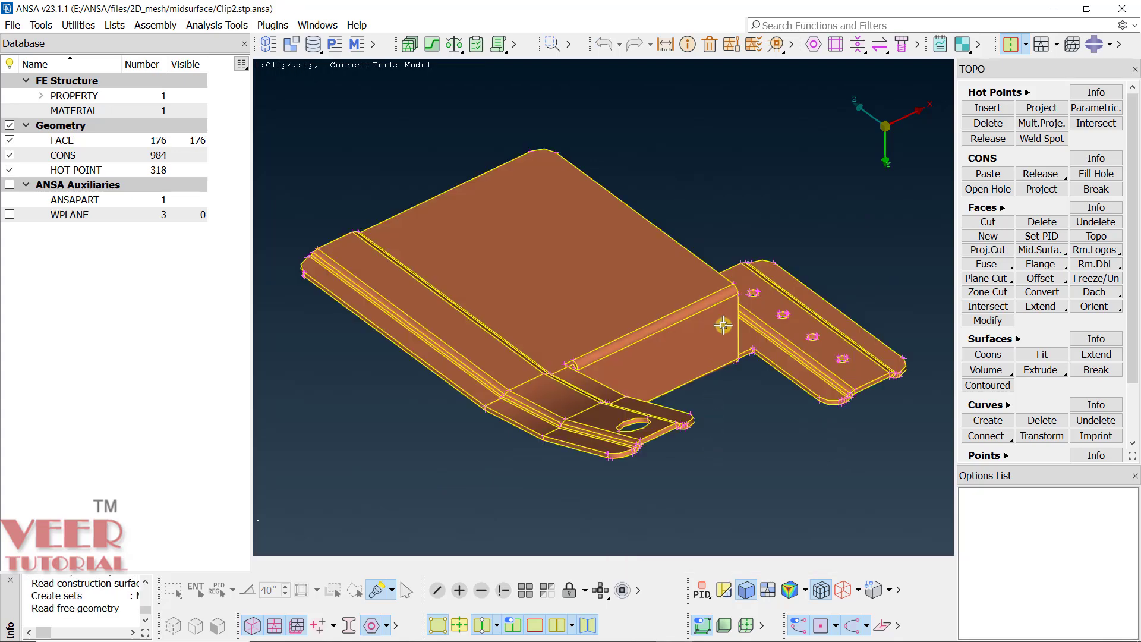
Look over the clip's underside and bends and turn off the display of its hot points
left_click_drag(671, 382, 675, 173, "ctrl")
scroll(503, 216, "down", 5)
scroll(517, 256, "up", 9)
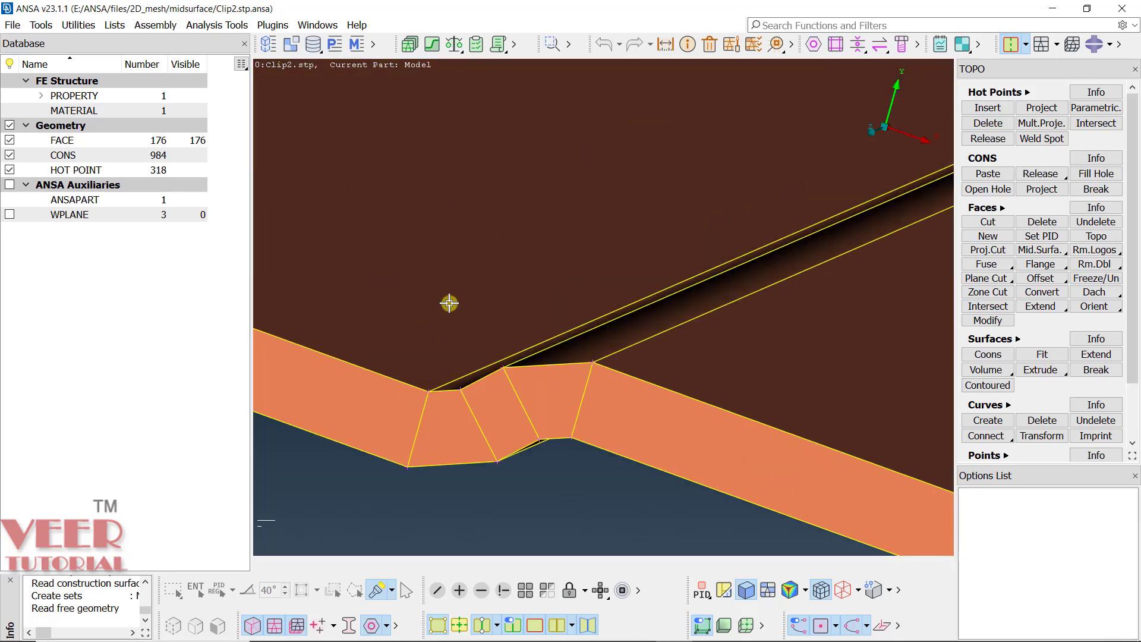
scroll(457, 331, "down", 5)
left_click_drag(539, 307, 522, 391, "ctrl")
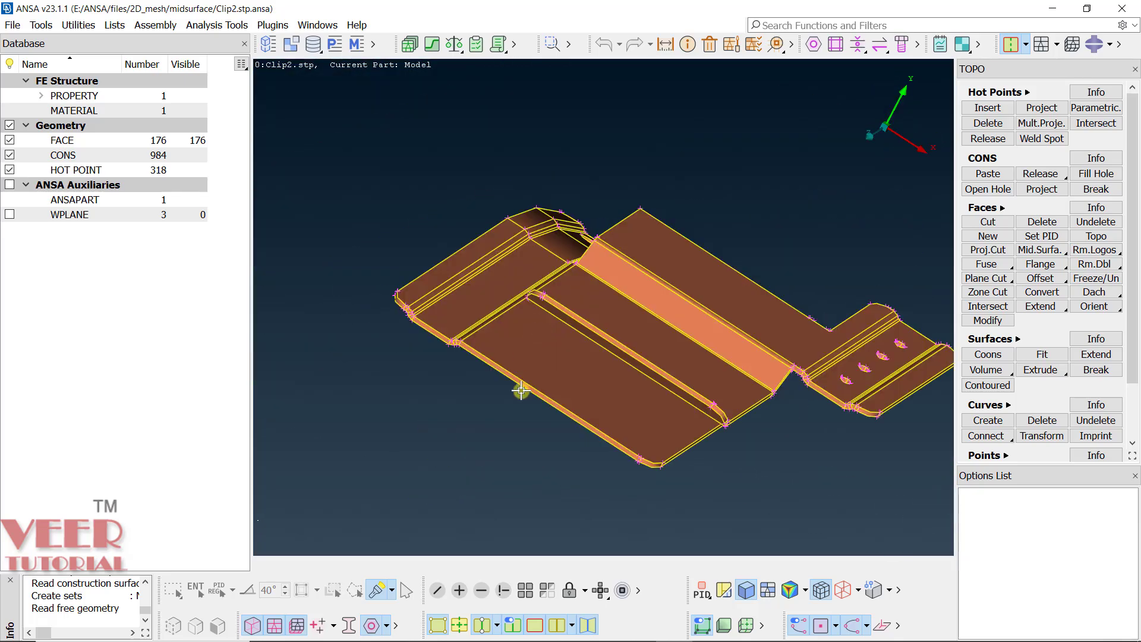
left_click(482, 628)
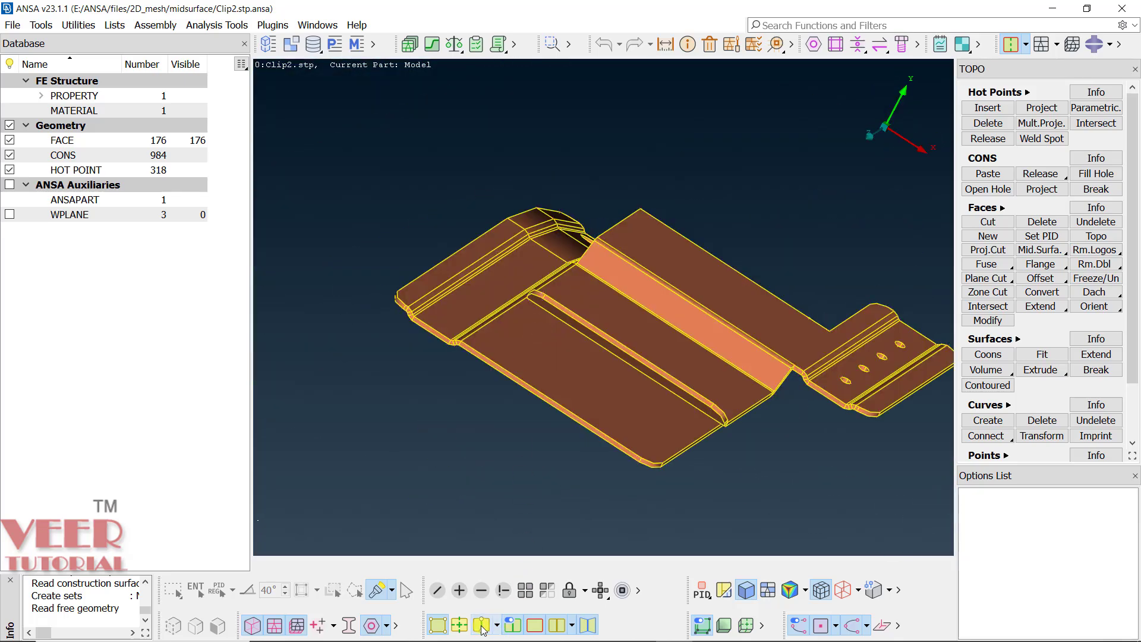
Examine the clip's flanges, bends and sheet edges from several directions
scroll(516, 361, "down", 5)
left_click_drag(583, 339, 552, 348, "ctrl")
scroll(536, 360, "up", 5)
left_click_drag(629, 357, 636, 237, "ctrl")
scroll(637, 237, "down", 3)
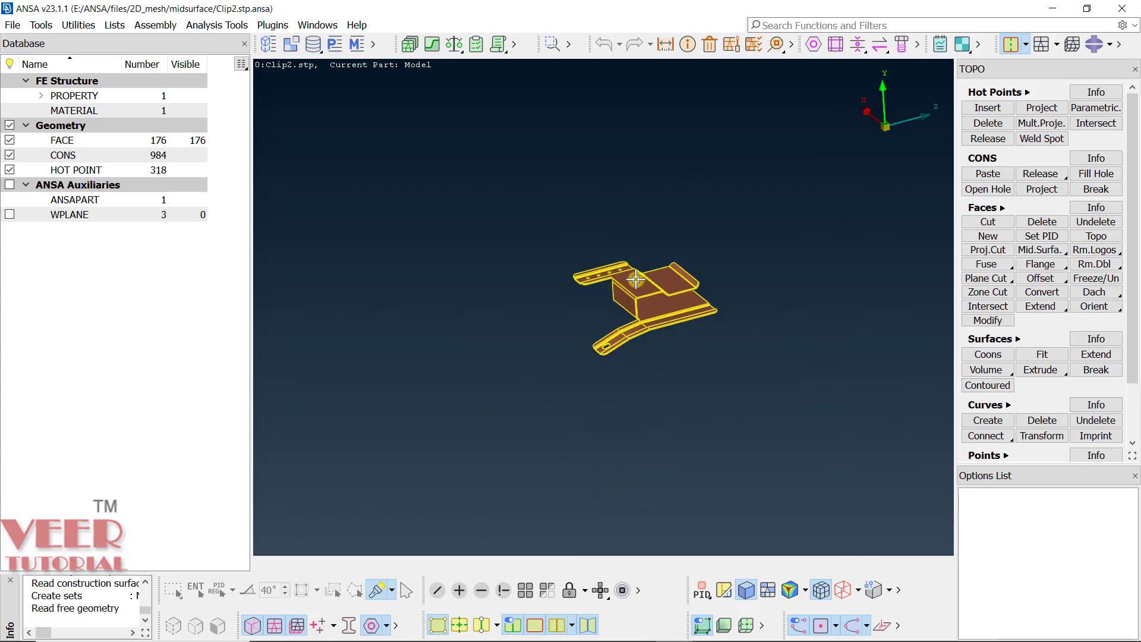
scroll(652, 289, "up", 4)
scroll(599, 321, "down", 3)
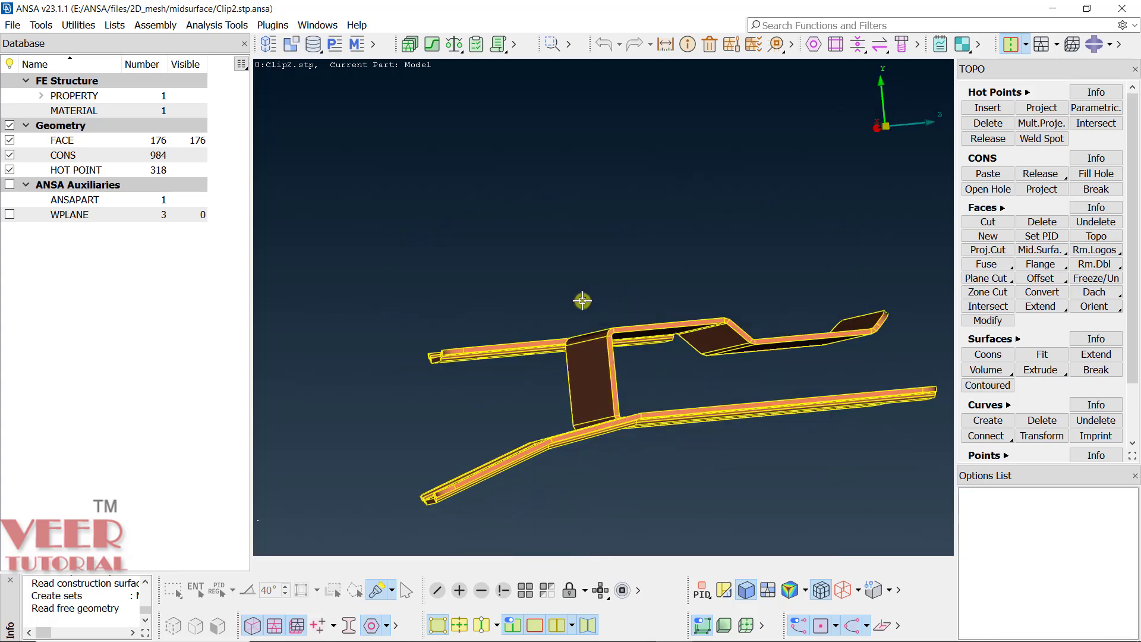
scroll(580, 301, "up", 3)
scroll(593, 312, "down", 2)
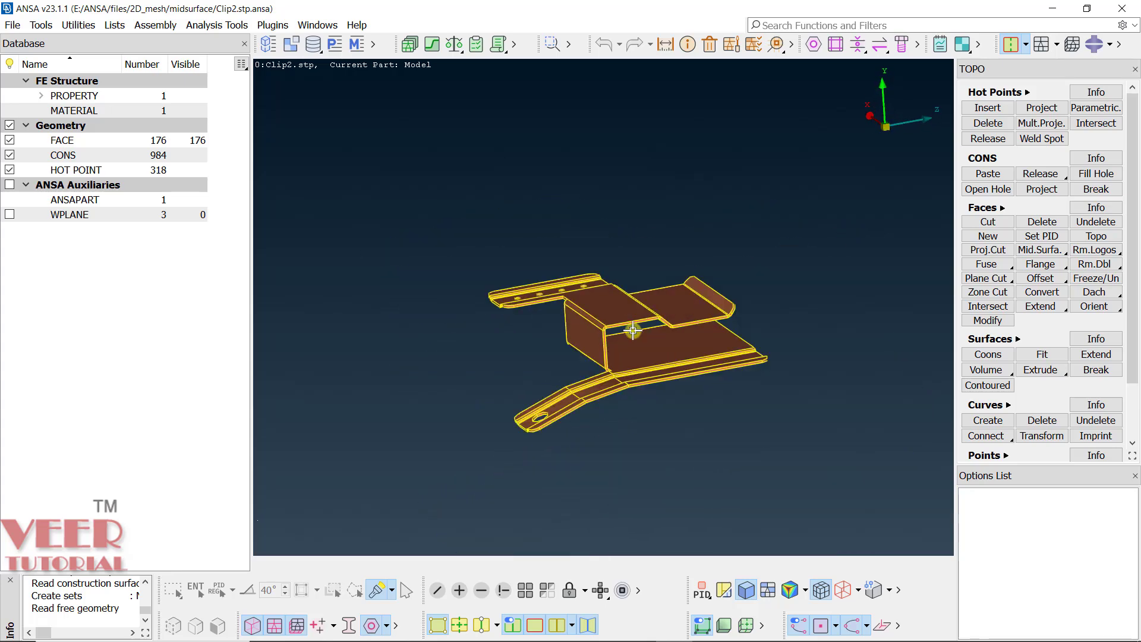
scroll(633, 331, "up", 3)
Switch the clip's display colouring to entity (ENT) mode
left_click(707, 602)
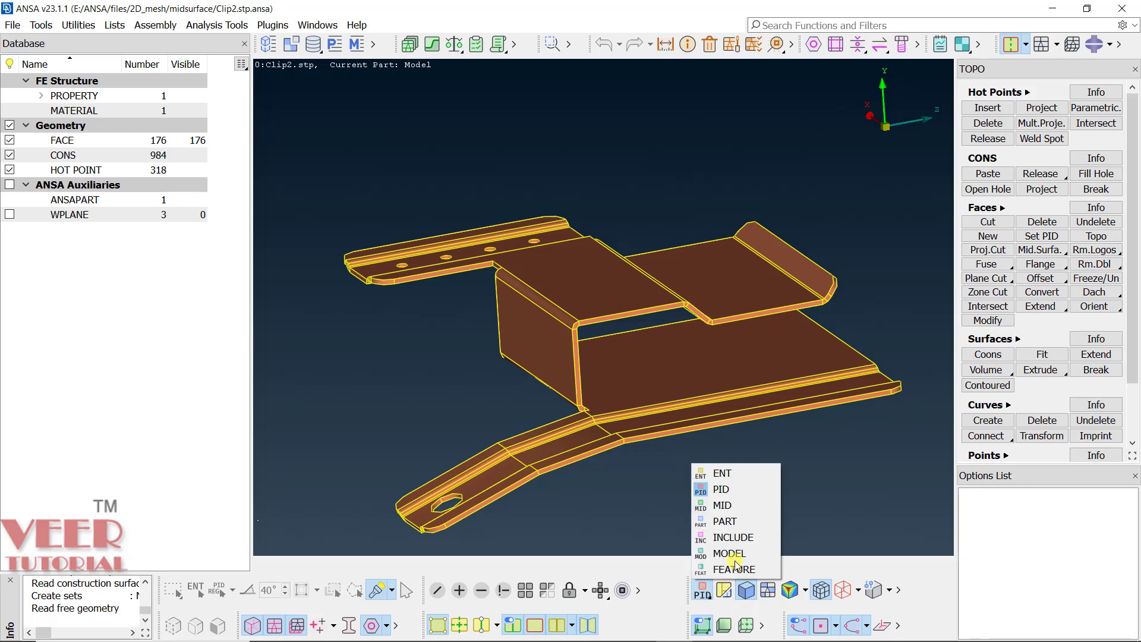
left_click(751, 473)
left_click_drag(658, 300, 661, 325, "ctrl")
Start the Mid.Surface Skin extraction for the clip and set it to run on visible faces
scroll(551, 304, "down", 5)
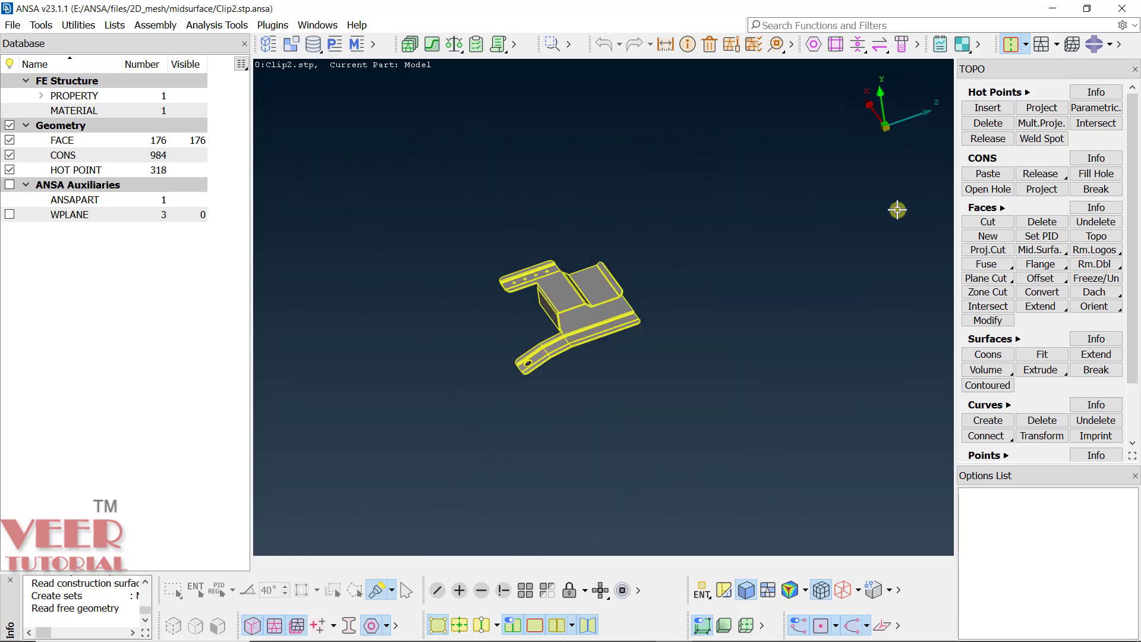
left_click(1059, 253)
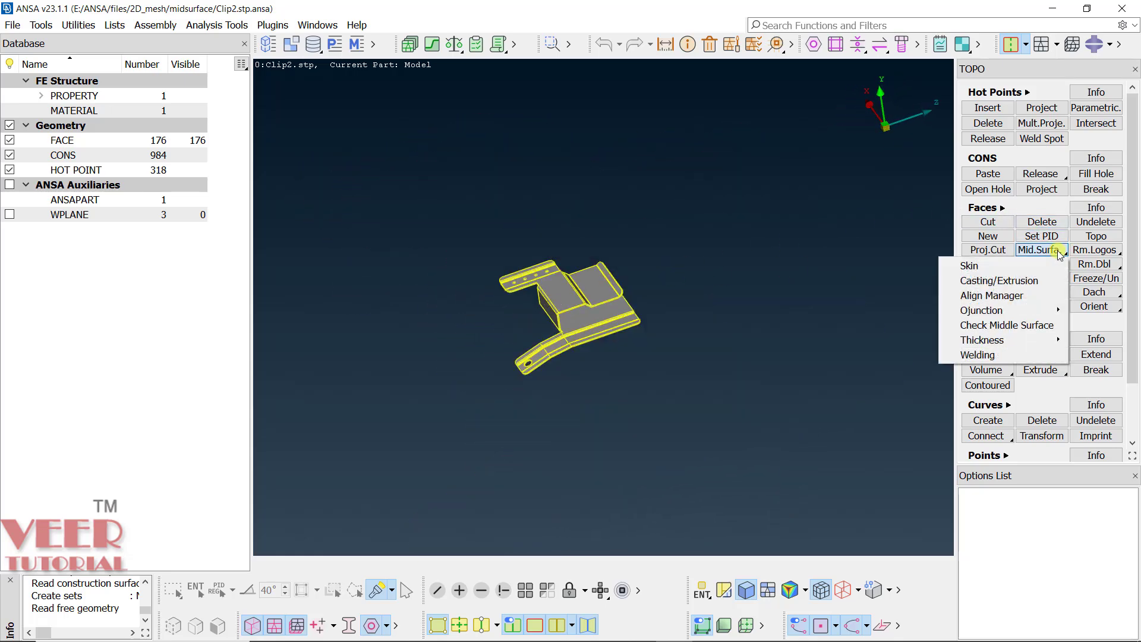
left_click(900, 265)
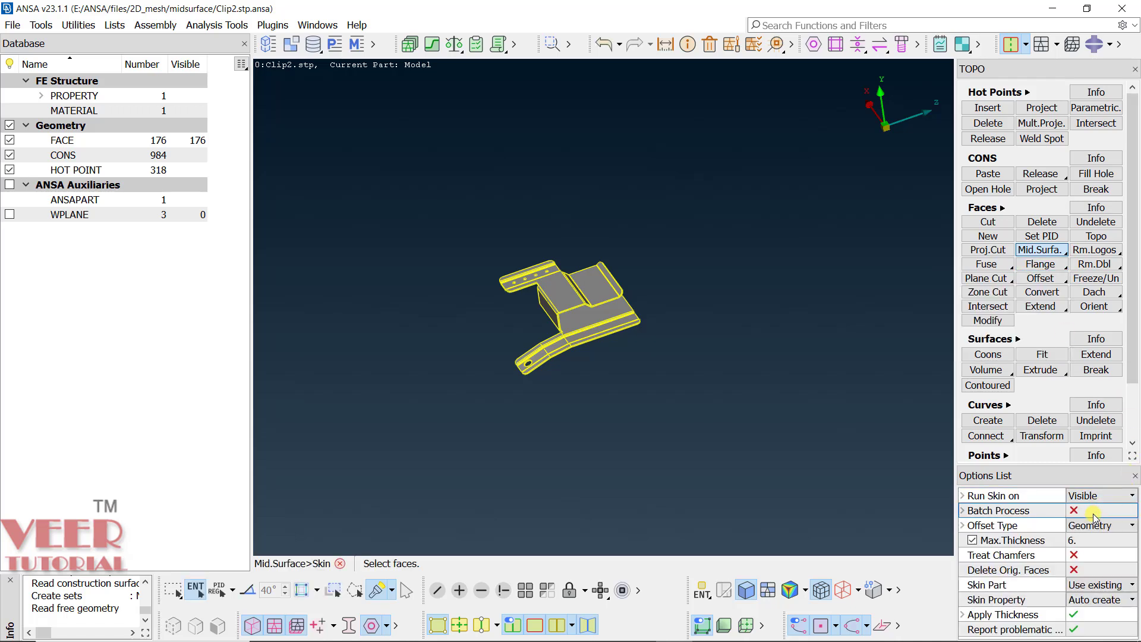
Measure the length of a short edge across the clip's sheet thickness and close the measurement
scroll(512, 370, "up", 10)
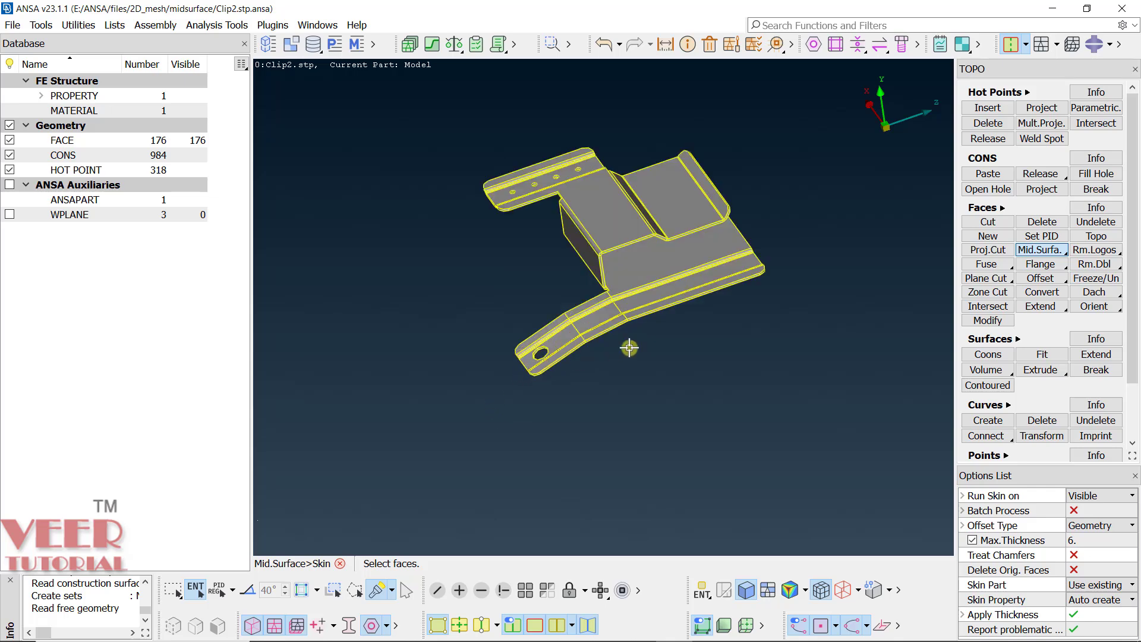
left_click(665, 45)
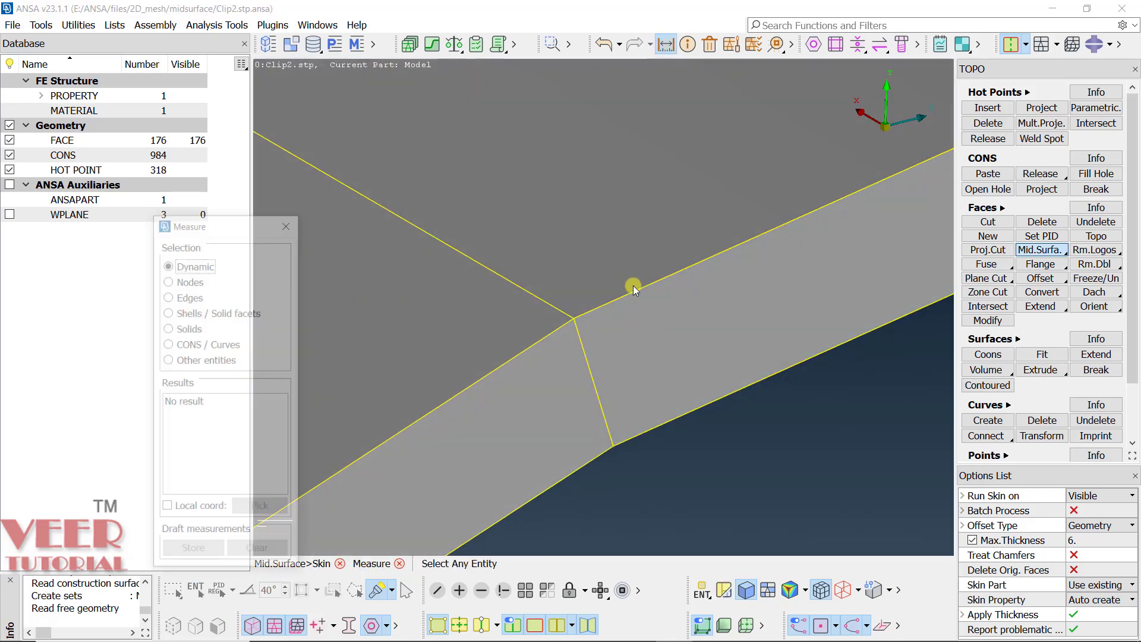
left_click(590, 363)
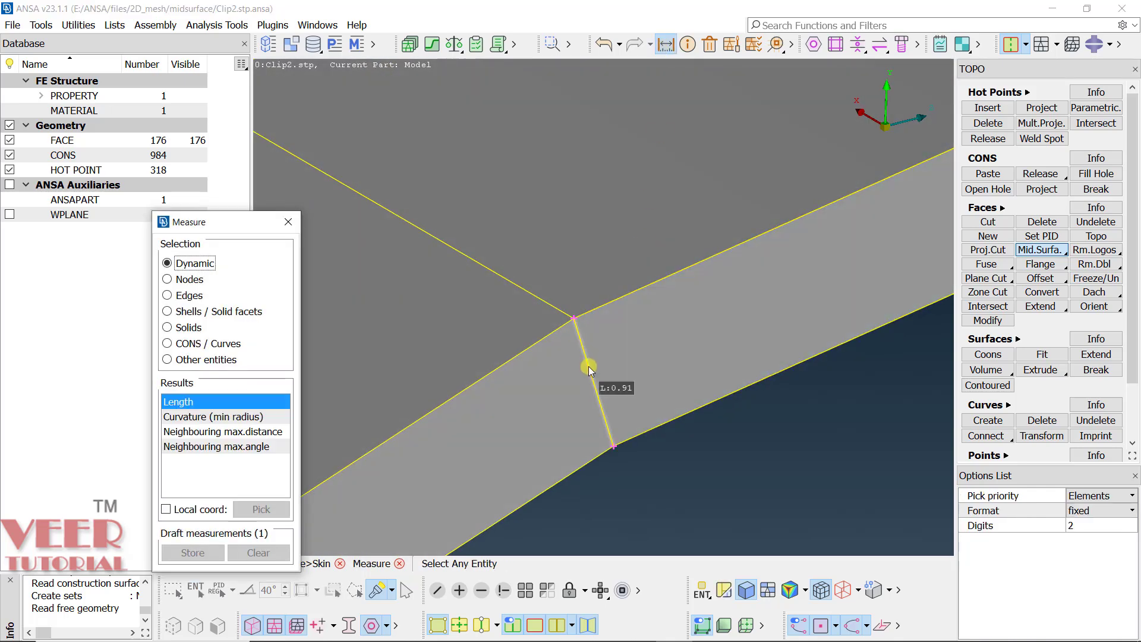
left_click(288, 222)
key("Escape")
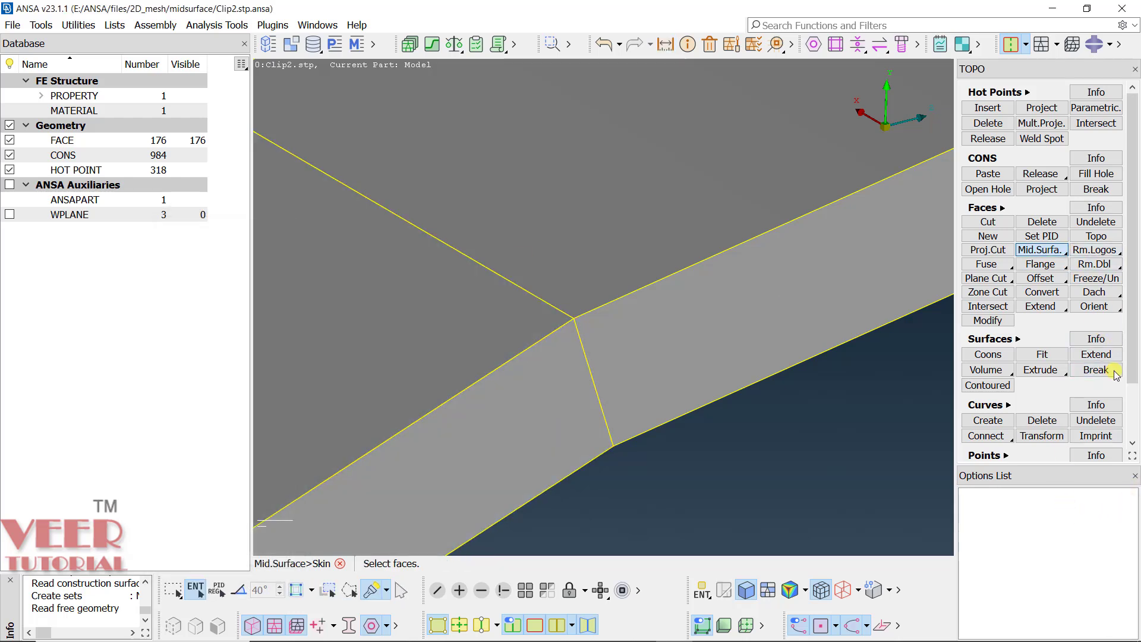
Run Mid.Surface Skin on all visible faces of the clip and accept the detected sides to offset
scroll(1081, 321, "down", 3)
scroll(1051, 279, "up", 3)
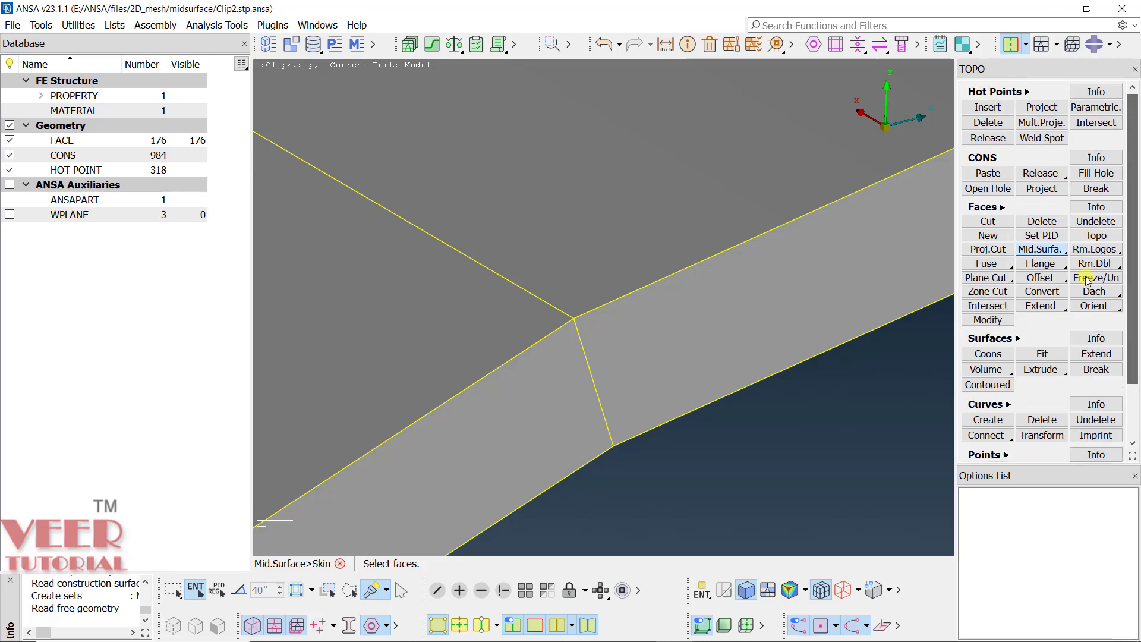
right_click(1034, 250)
left_click(1034, 262)
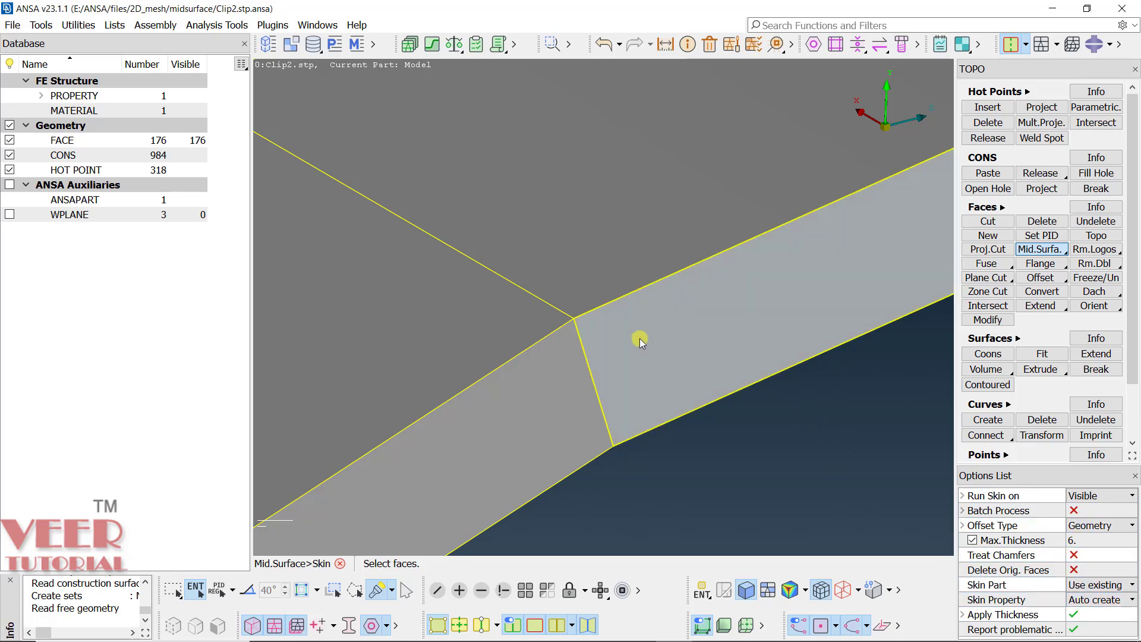
scroll(626, 329, "down", 15)
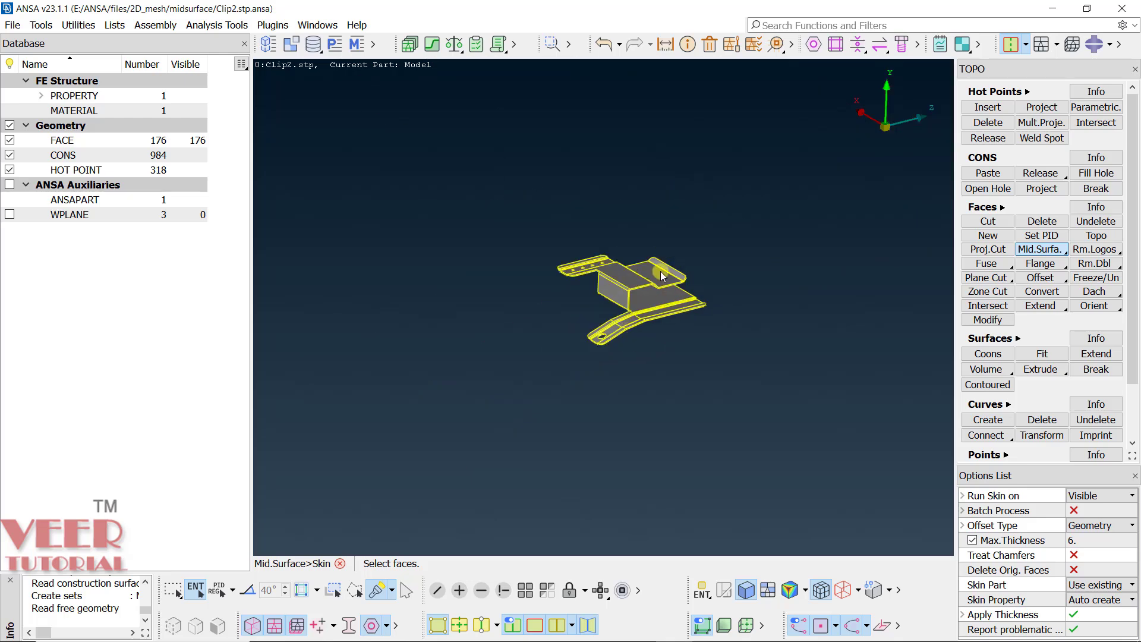
scroll(660, 240, "up", 3)
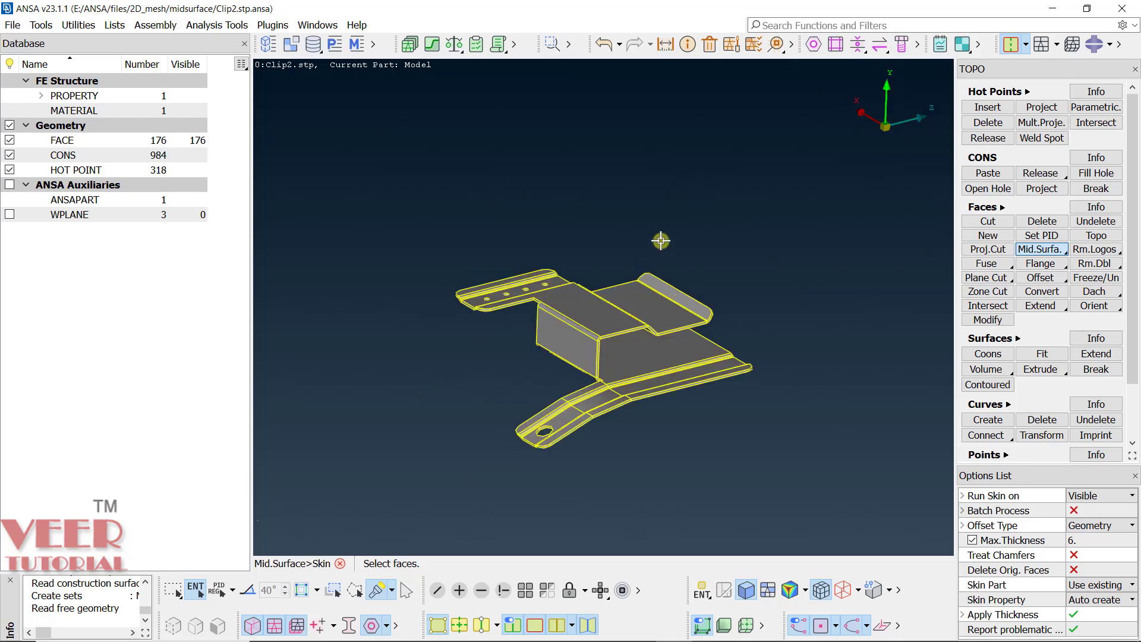
middle_click(724, 235)
middle_click(724, 235)
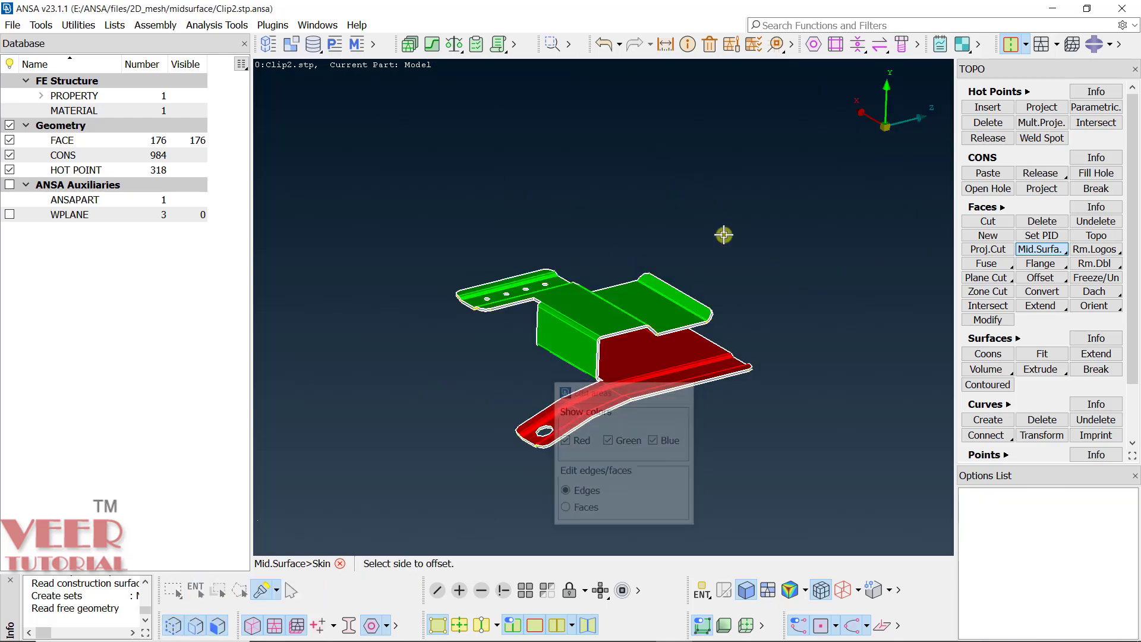
middle_click(724, 235)
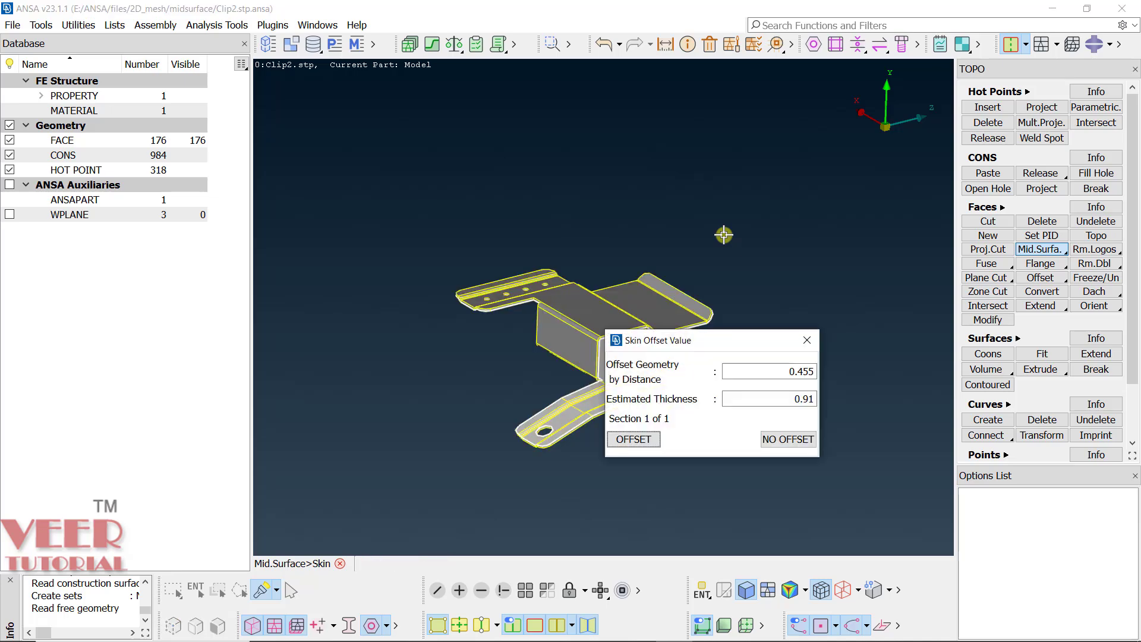
Check the offset direction on the clip, then offset the skin geometry by 0.455 with an estimated thickness of 0.91
left_click_drag(669, 339, 809, 337)
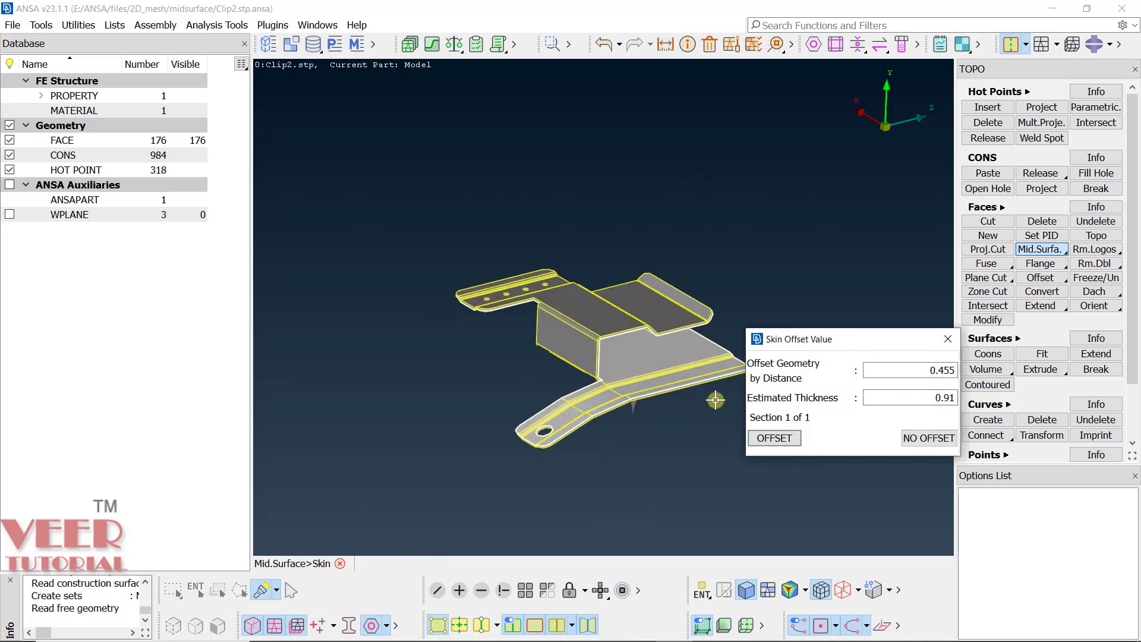
scroll(602, 380, "up", 6)
scroll(563, 326, "down", 9)
left_click_drag(570, 304, 546, 285, "ctrl")
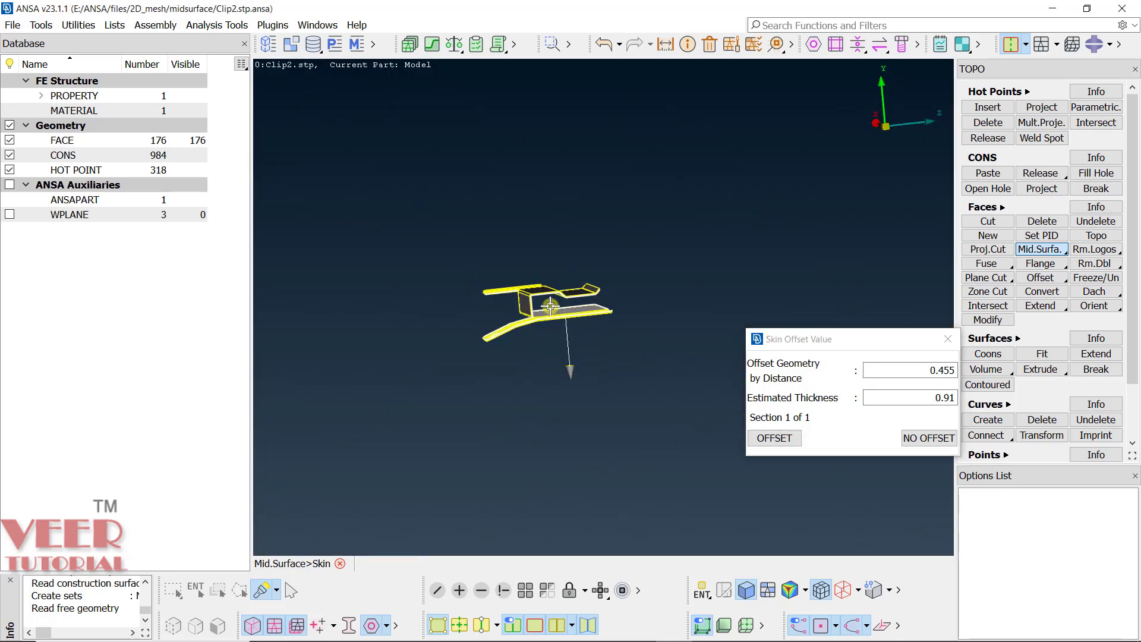
scroll(550, 307, "up", 8)
scroll(416, 349, "up", 5)
left_click_drag(424, 327, 562, 303, "ctrl")
scroll(548, 382, "down", 5)
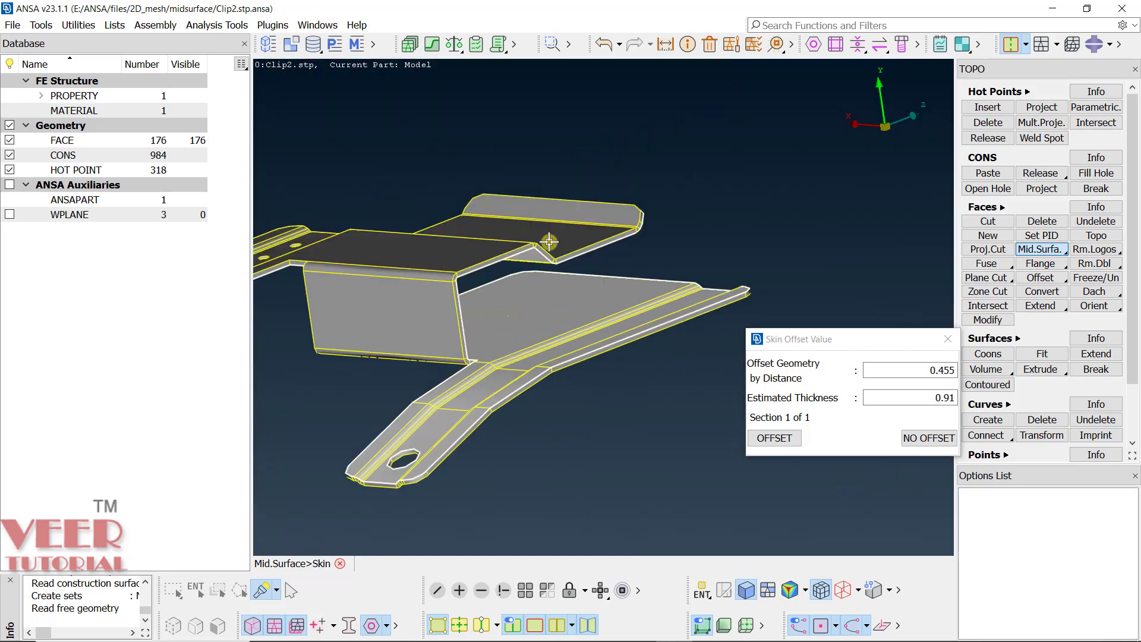
scroll(553, 249, "up", 5)
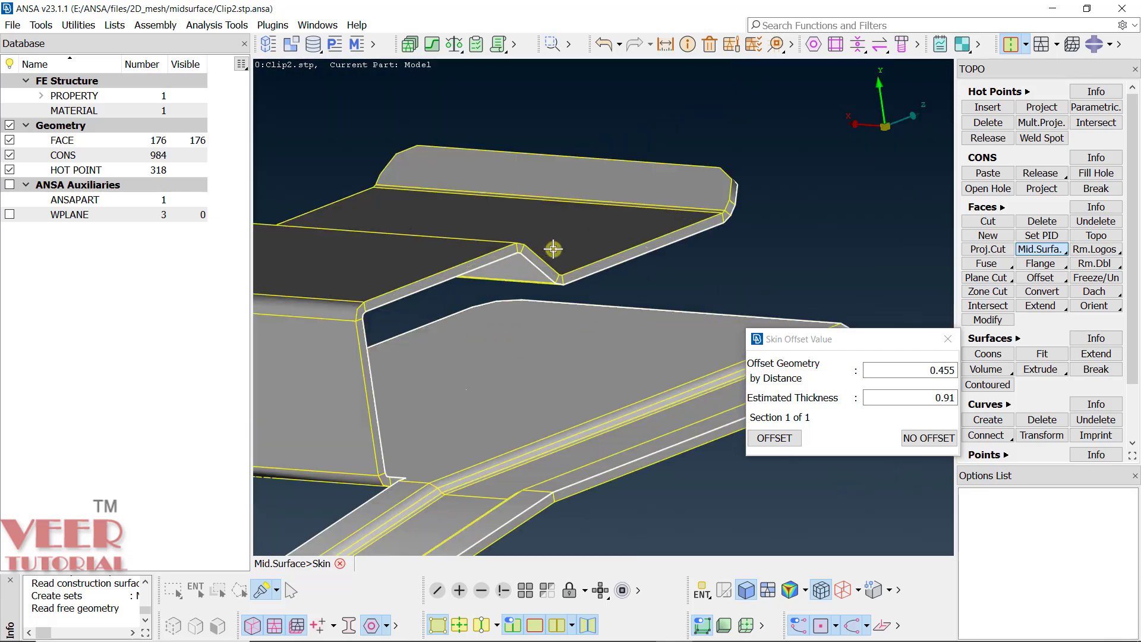
left_click(776, 438)
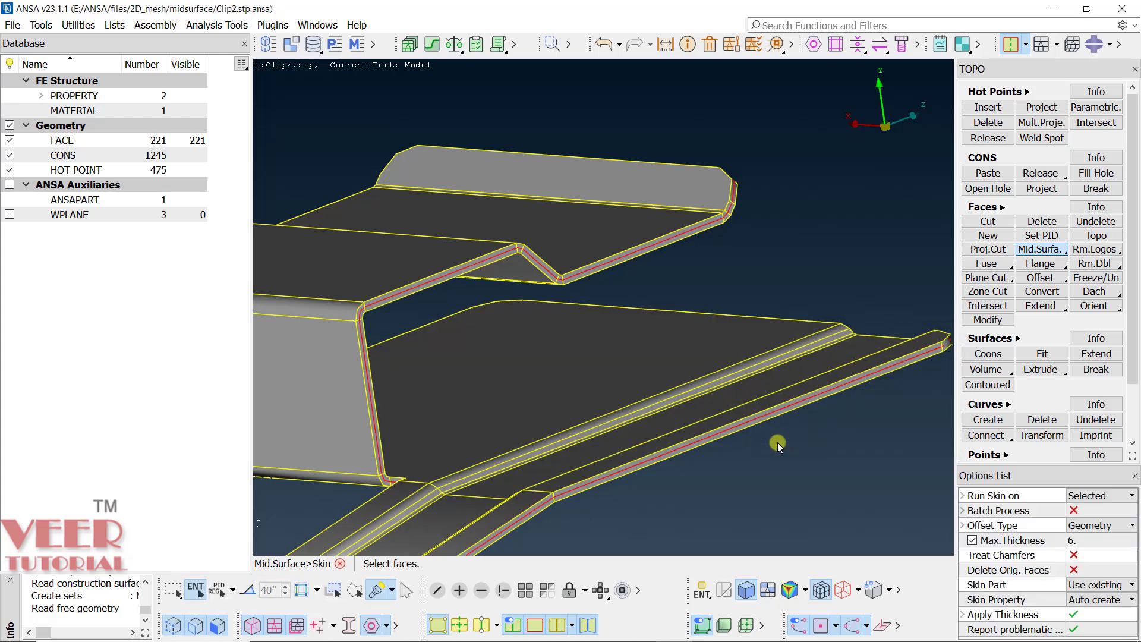
Inspect the skin inside the sheet thickness, then isolate the Model@SKIN property so only the middle surface is shown
scroll(708, 314, "down", 4)
mouse_move(741, 305)
left_mouse_down("ctrl")
mouse_move(717, 267)
mouse_move(706, 321)
mouse_move(728, 320)
left_mouse_up("ctrl")
scroll(810, 361, "up", 5)
scroll(660, 291, "up", 4)
scroll(525, 380, "down", 3)
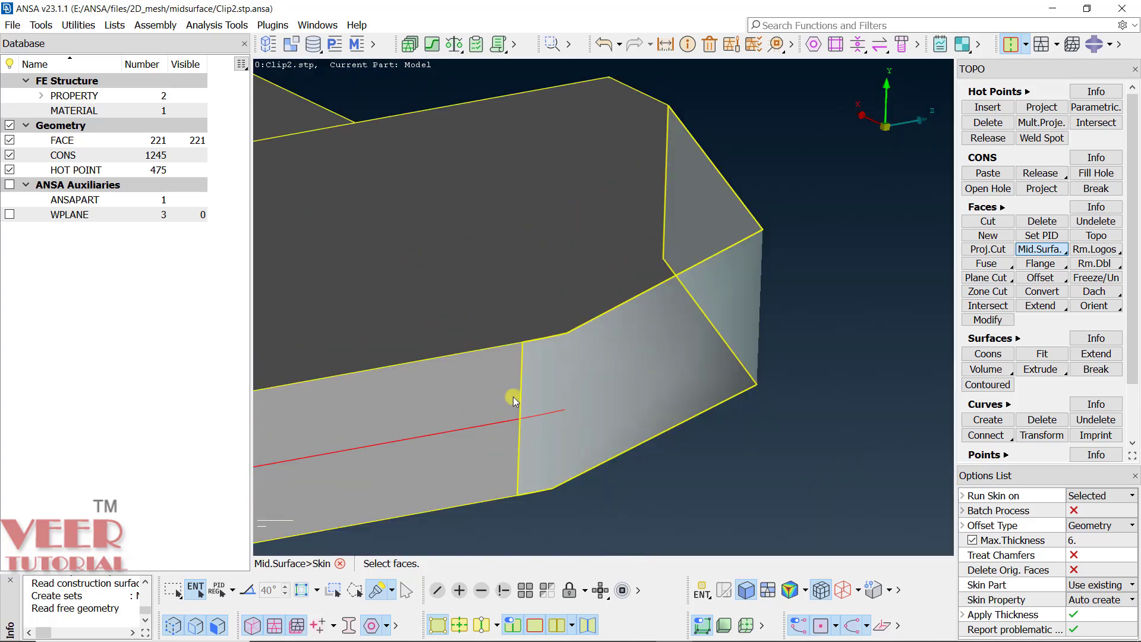
scroll(576, 412, "down", 10)
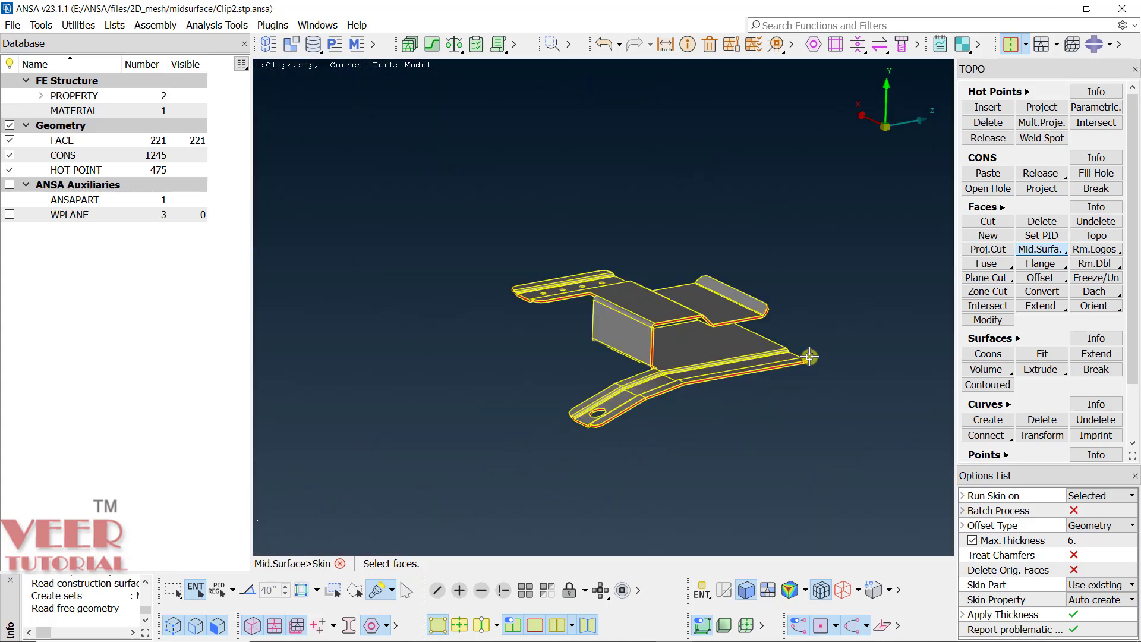
left_click(336, 47)
left_click(354, 152)
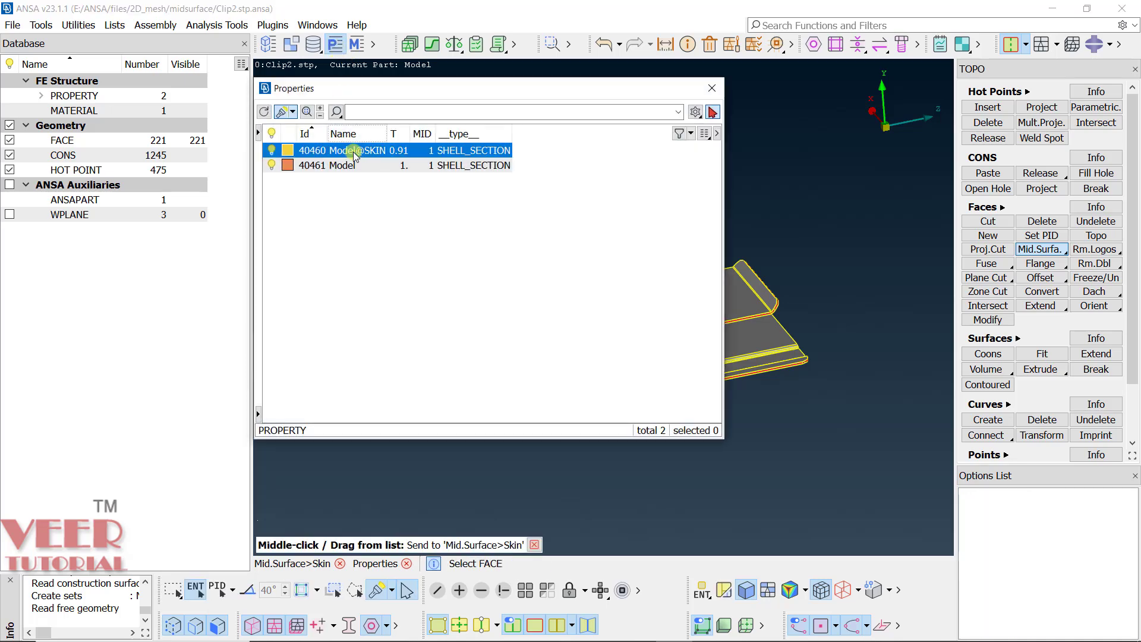
right_click(354, 152)
left_click(394, 192)
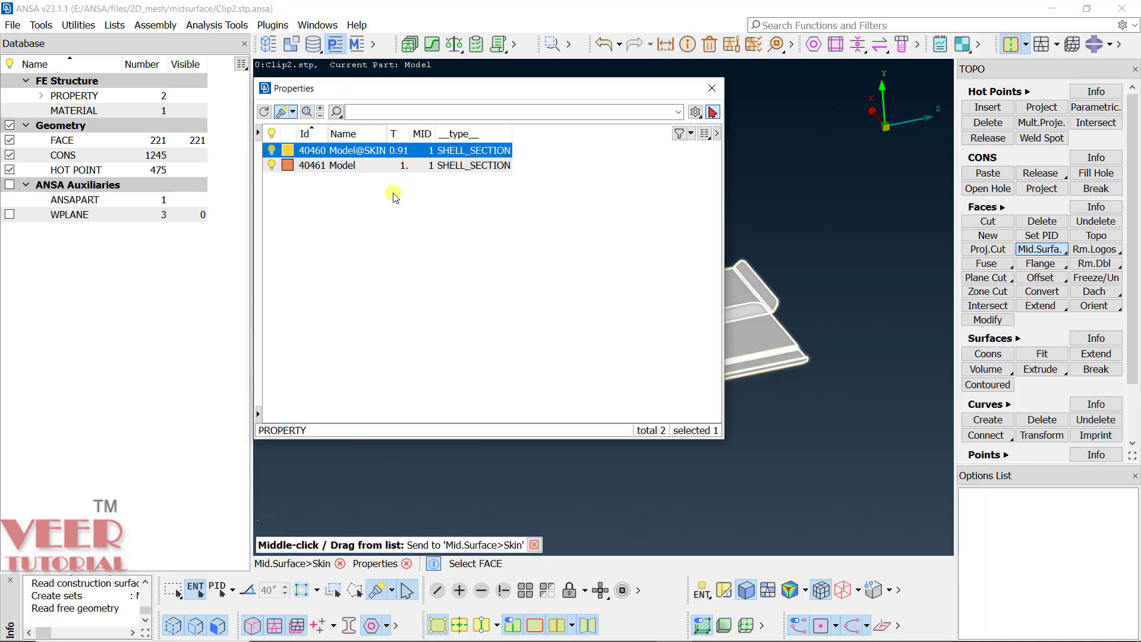
left_click(720, 94)
Apply Orient to all visible faces of the clip's middle surface
left_click_drag(712, 236, 539, 156, "ctrl")
scroll(540, 156, "up", 5)
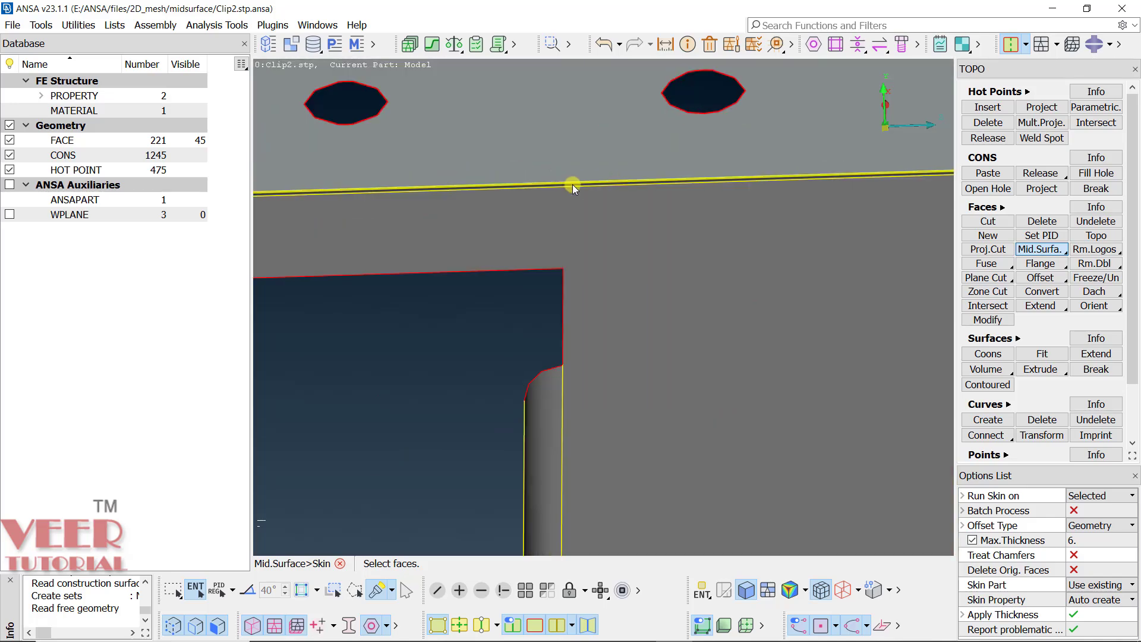
left_click_drag(604, 238, 549, 282, "ctrl")
scroll(545, 301, "down", 5)
scroll(556, 364, "up", 5)
scroll(556, 364, "down", 6)
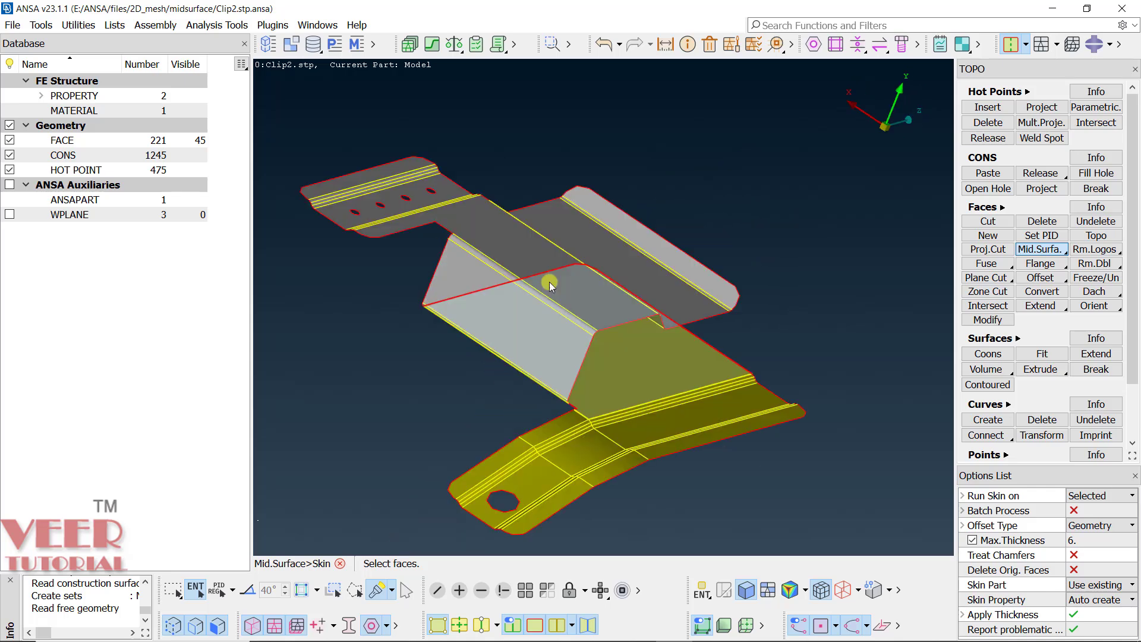
left_click(1093, 306)
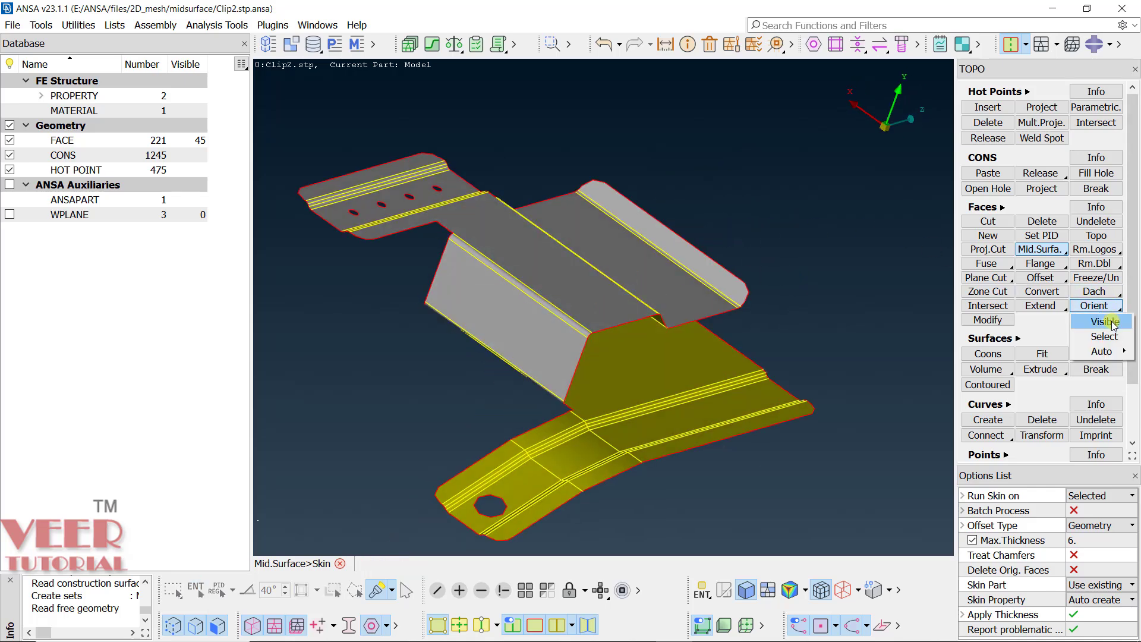
left_click(1111, 322)
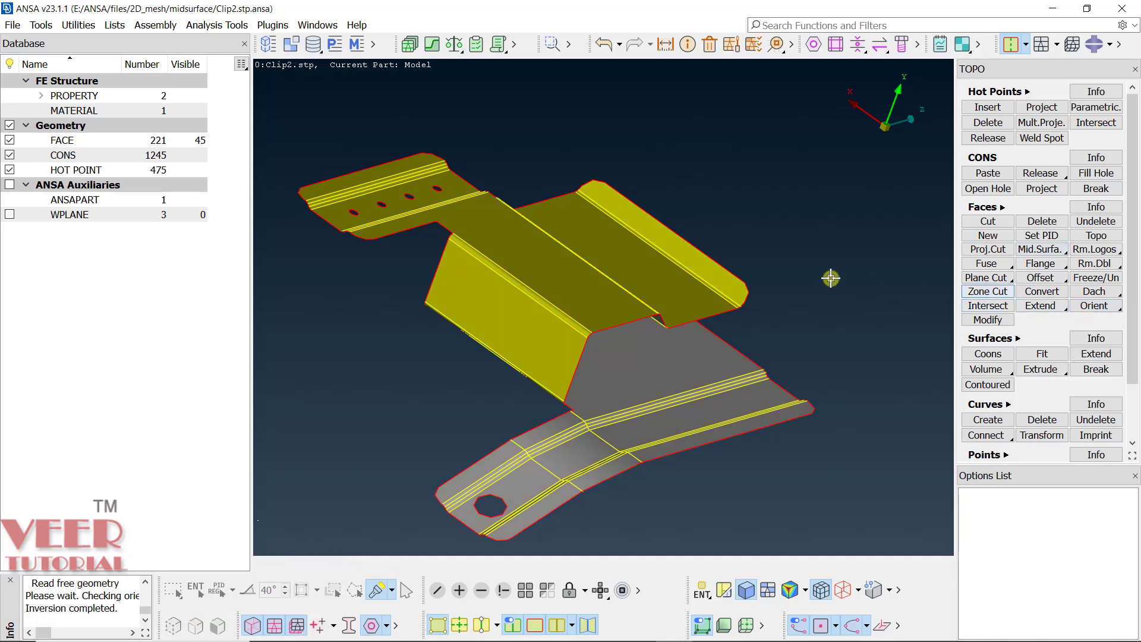
Examine the oriented faces, bends and holes of the clip's middle surface from several directions
left_click_drag(504, 200, 417, 204, "ctrl")
left_click_drag(626, 268, 564, 363, "ctrl")
scroll(564, 364, "down", 5)
scroll(618, 288, "up", 7)
left_click_drag(677, 303, 700, 307, "ctrl")
scroll(700, 307, "down", 4)
mouse_move(625, 242)
left_mouse_down("ctrl")
mouse_move(630, 197)
mouse_move(638, 239)
left_mouse_up("ctrl")
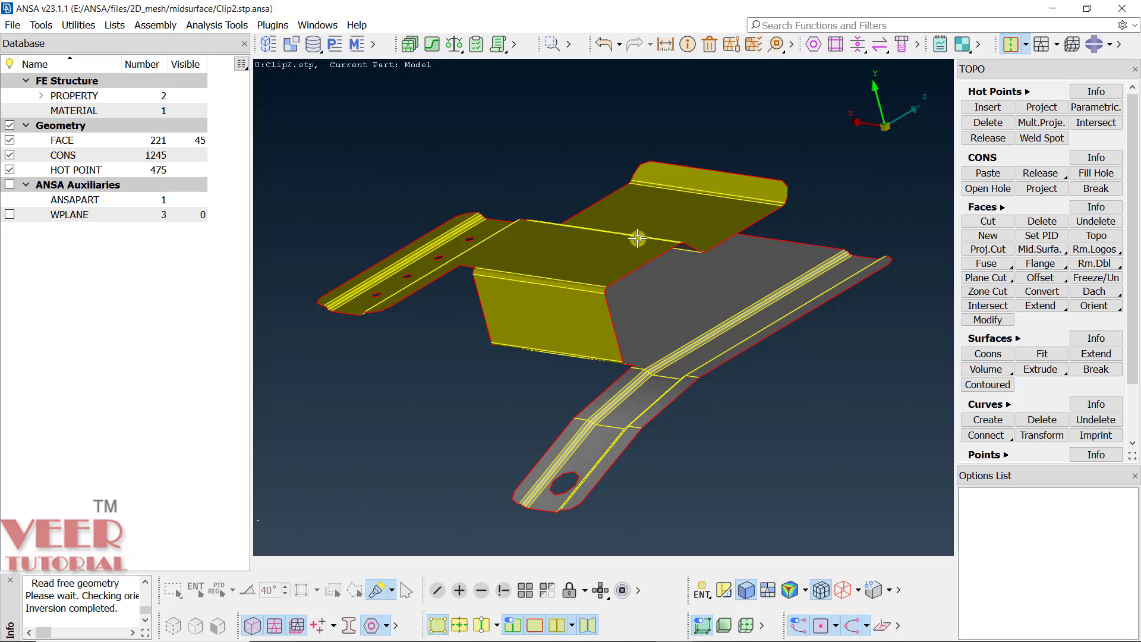
Open the Mid.Surface Skin function to review its options, then leave it
left_click(1061, 252)
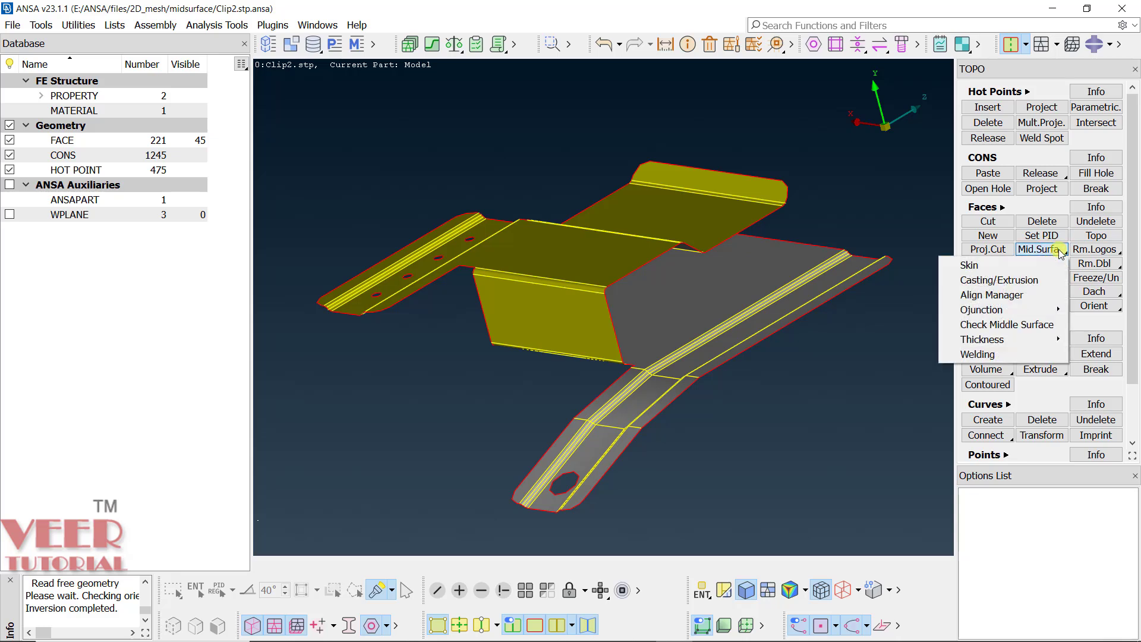
left_click(1004, 265)
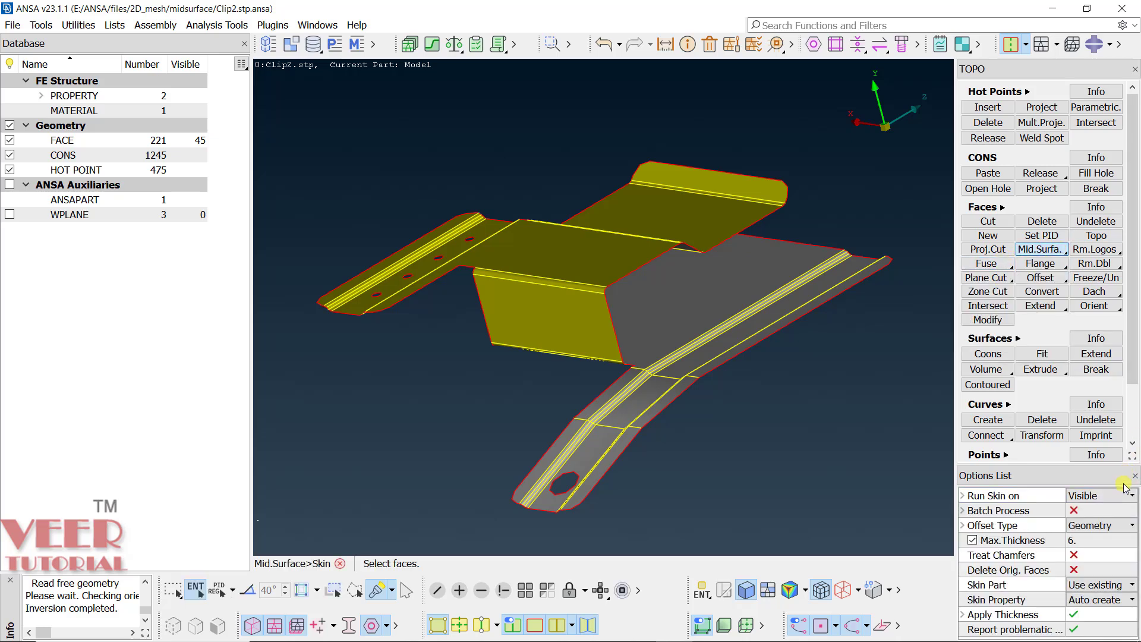
mouse_move(1020, 558)
key("Escape")
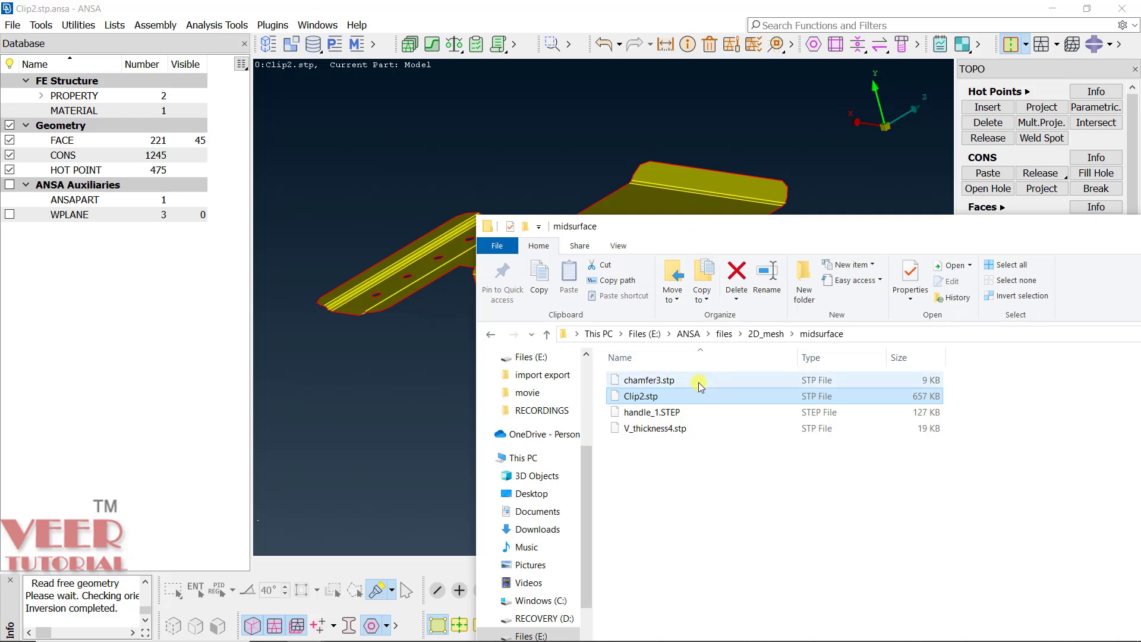
Load chamfer3.stp from the midsurface folder into ANSA as a new file, discarding the changes to the current model
left_click(672, 381)
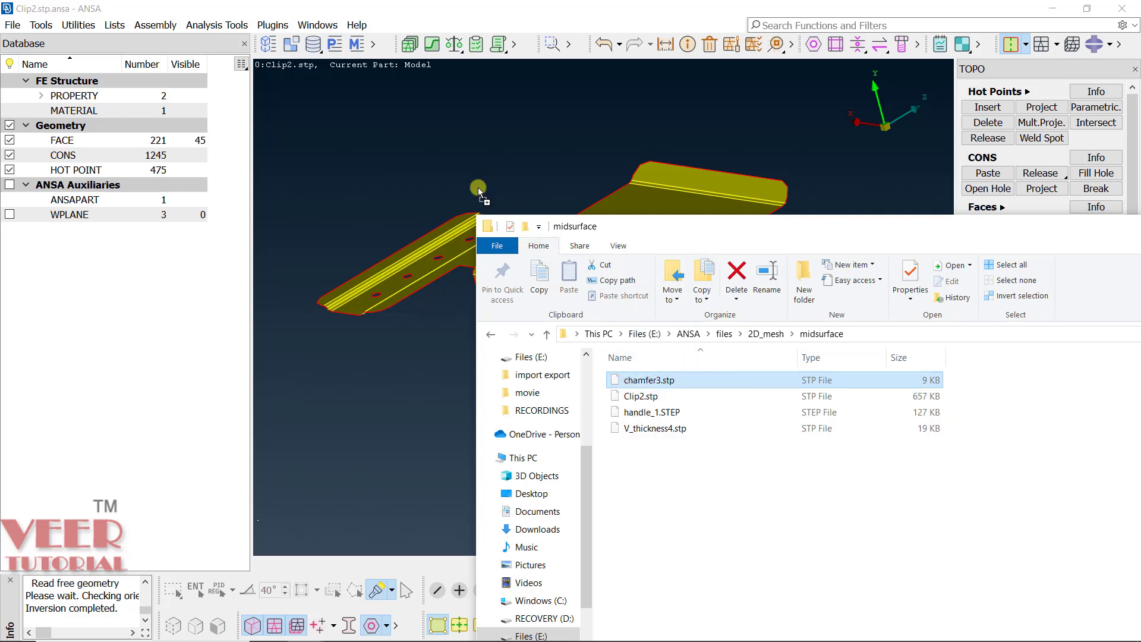
left_click_drag(478, 188, 478, 187)
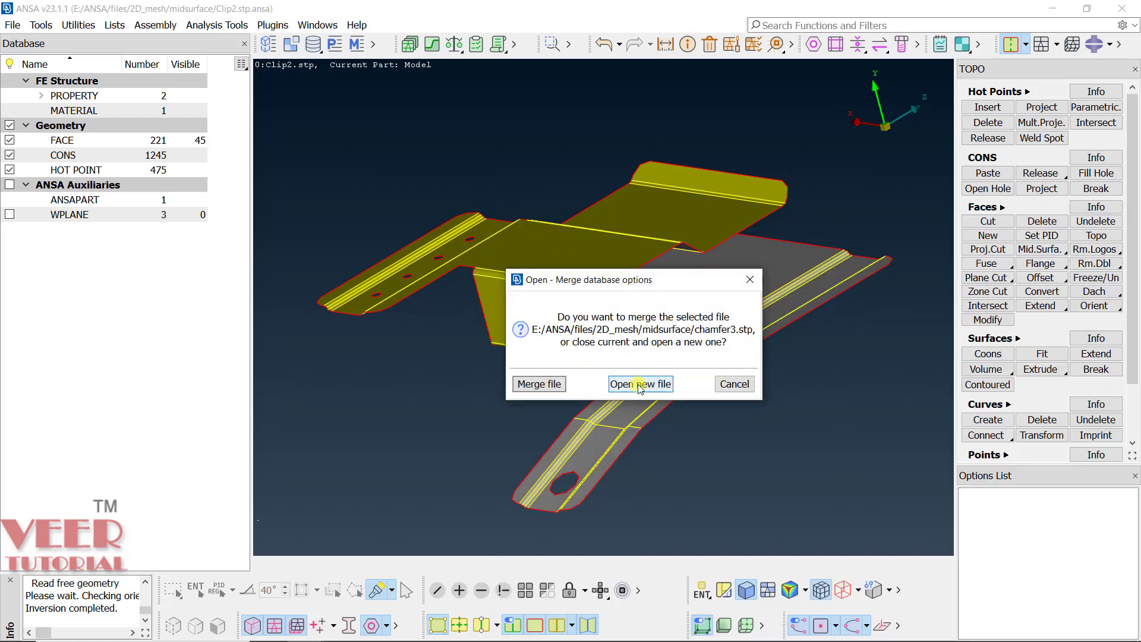
left_click(640, 386)
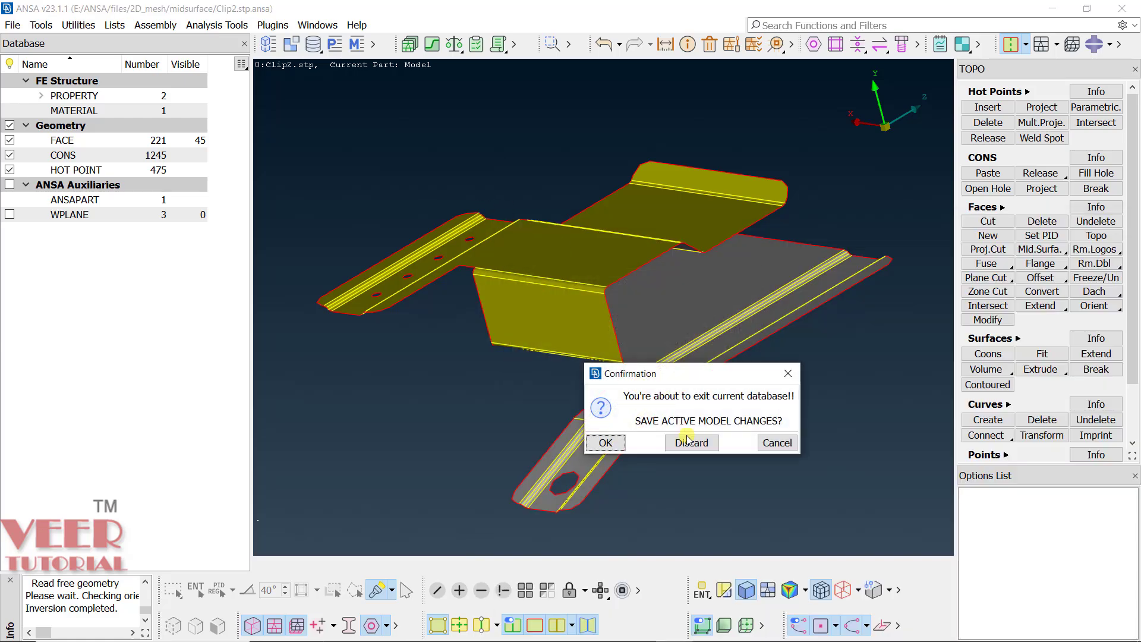
left_click(690, 443)
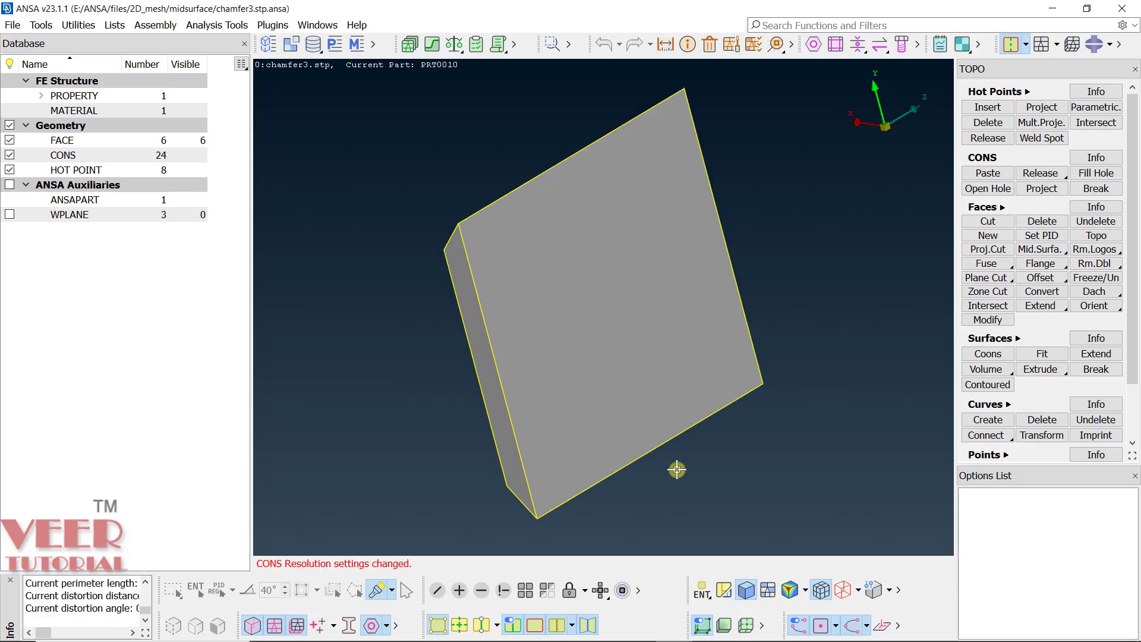
Examine the plate's chamfered side faces and corners from several directions
left_click_drag(731, 264, 729, 415, "ctrl")
scroll(729, 415, "down", 3)
scroll(696, 400, "up", 8)
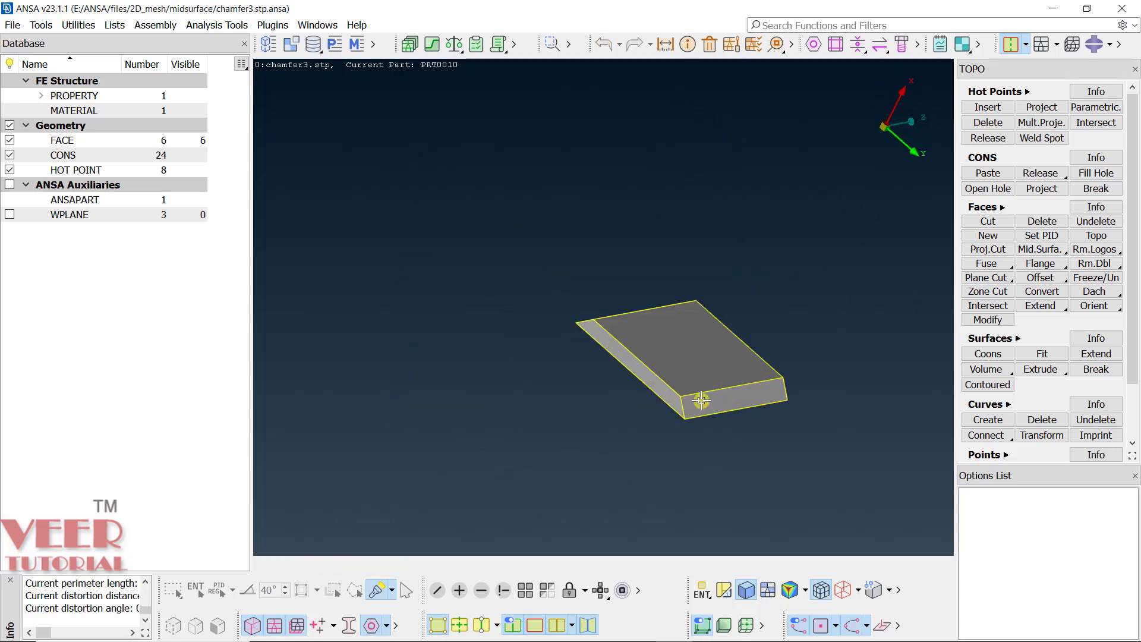
left_click_drag(722, 351, 715, 401, "ctrl")
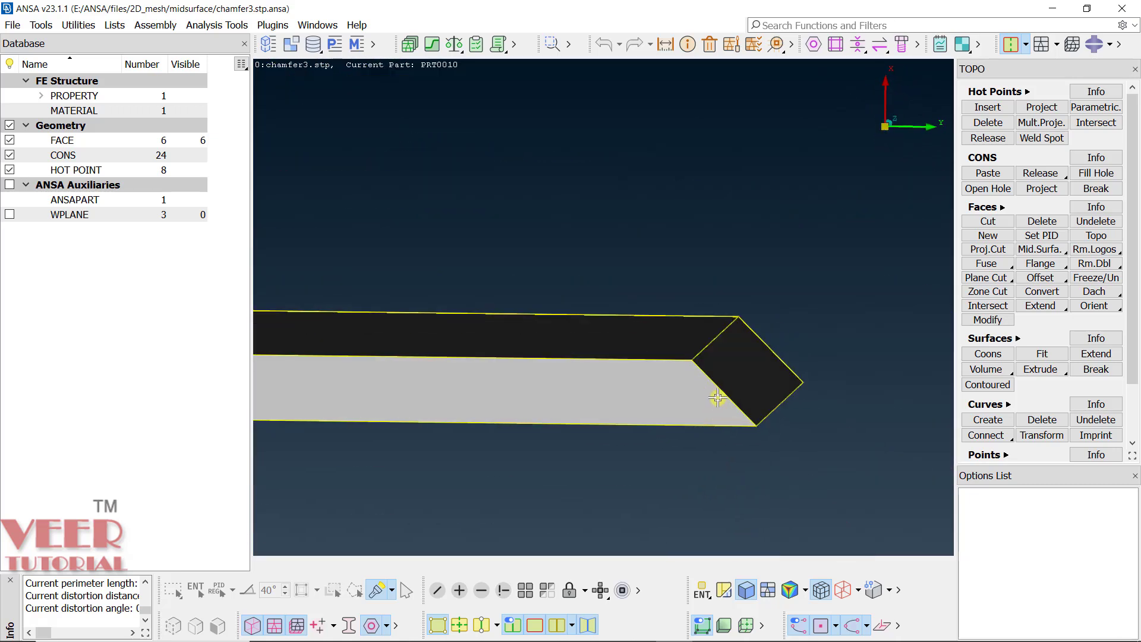
scroll(731, 372, "up", 5)
scroll(632, 377, "down", 8)
left_click_drag(472, 384, 384, 437, "ctrl")
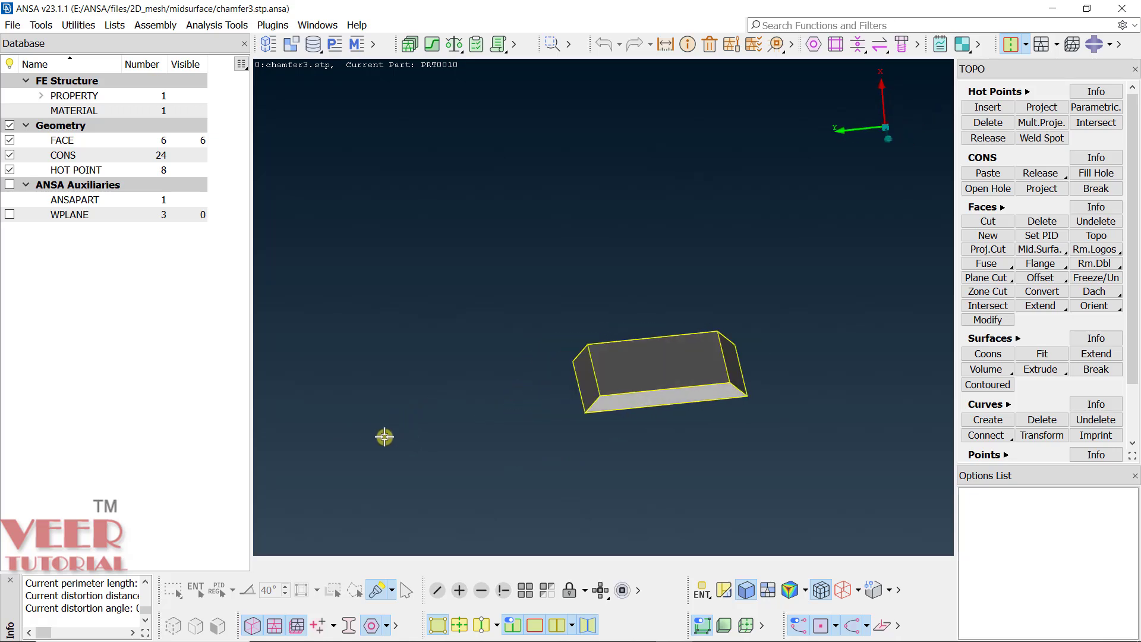
scroll(740, 377, "up", 3)
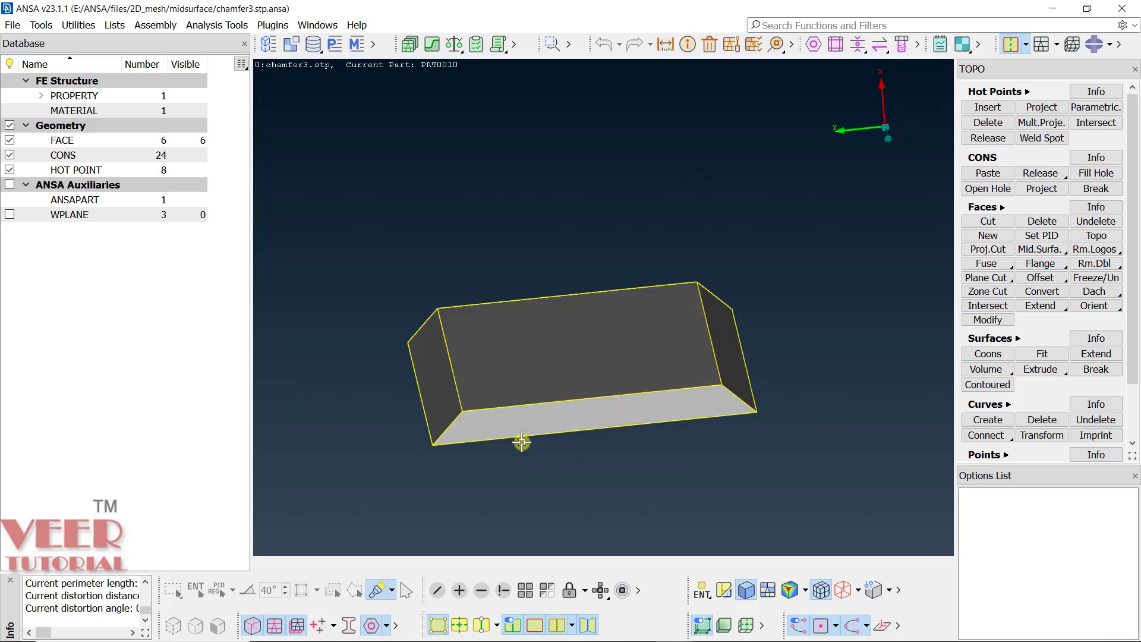
scroll(465, 437, "up", 5)
scroll(488, 429, "down", 3)
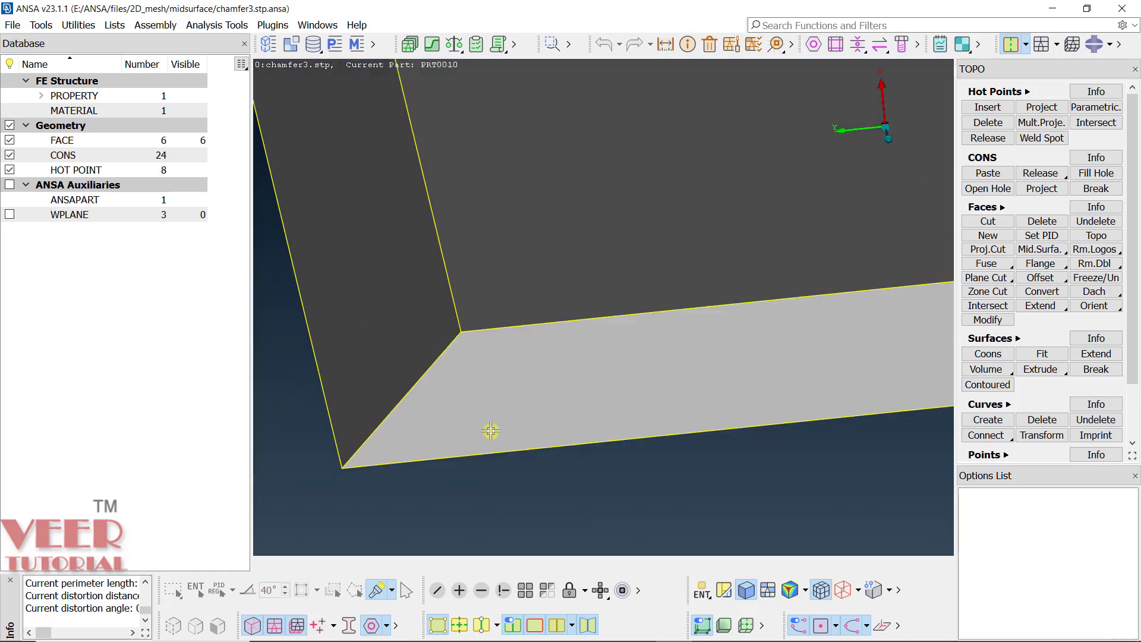
Split the plate's chamfered side face with Proj.Cut, projecting its upper corner point onto the opposite long edge
left_click_drag(612, 420, 508, 429, "ctrl")
scroll(621, 375, "down", 5)
scroll(445, 411, "up", 2)
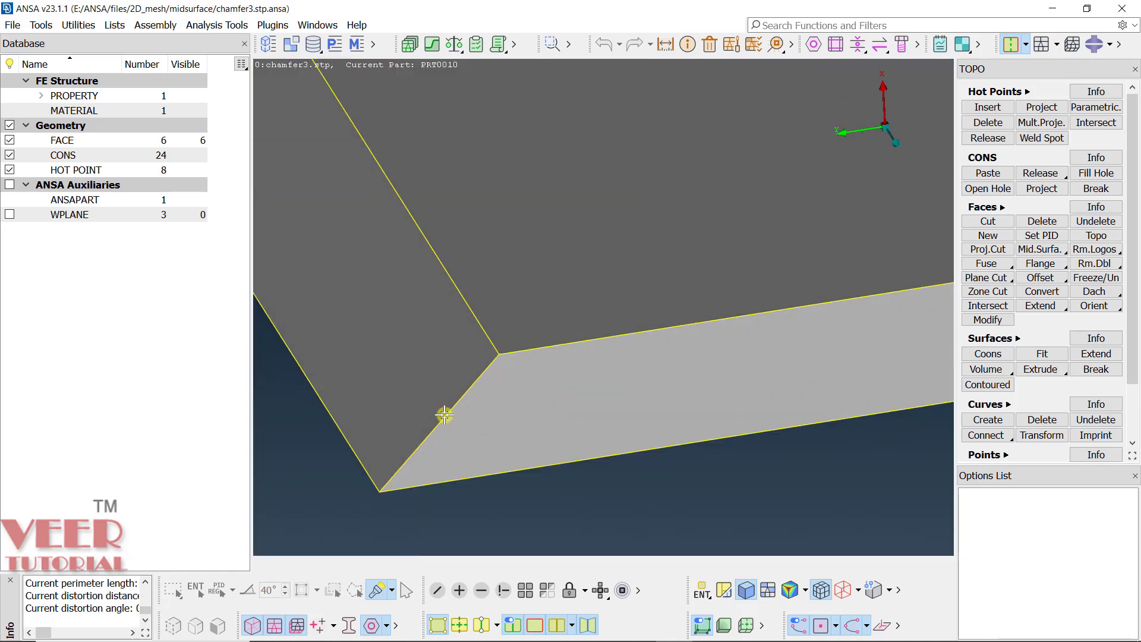
left_click(995, 250)
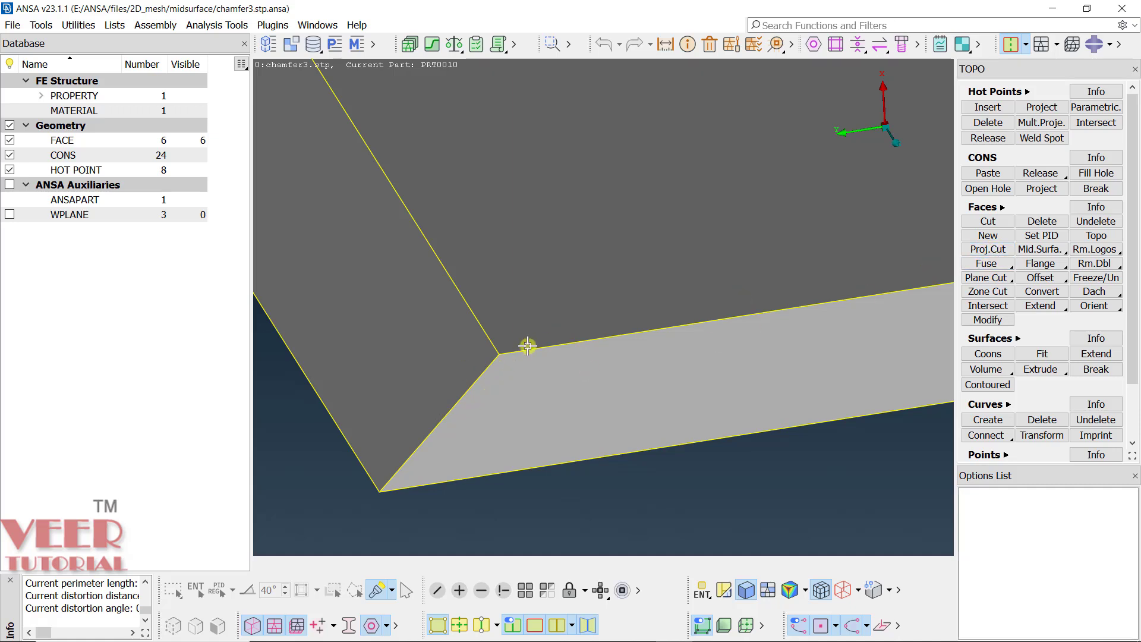
left_click(984, 252)
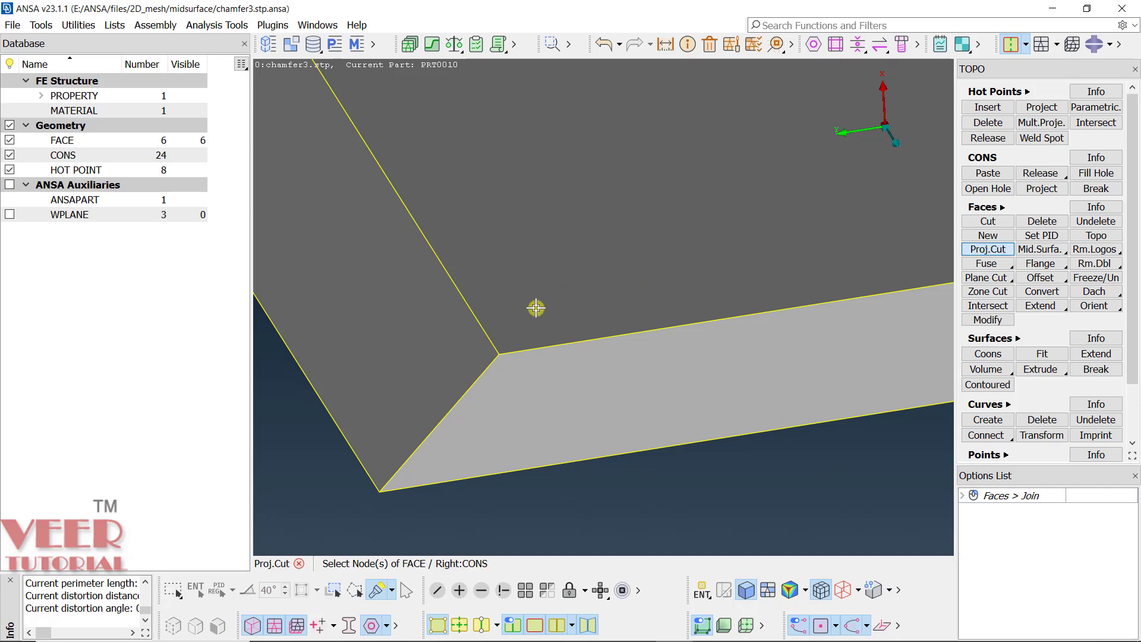
left_click(504, 353)
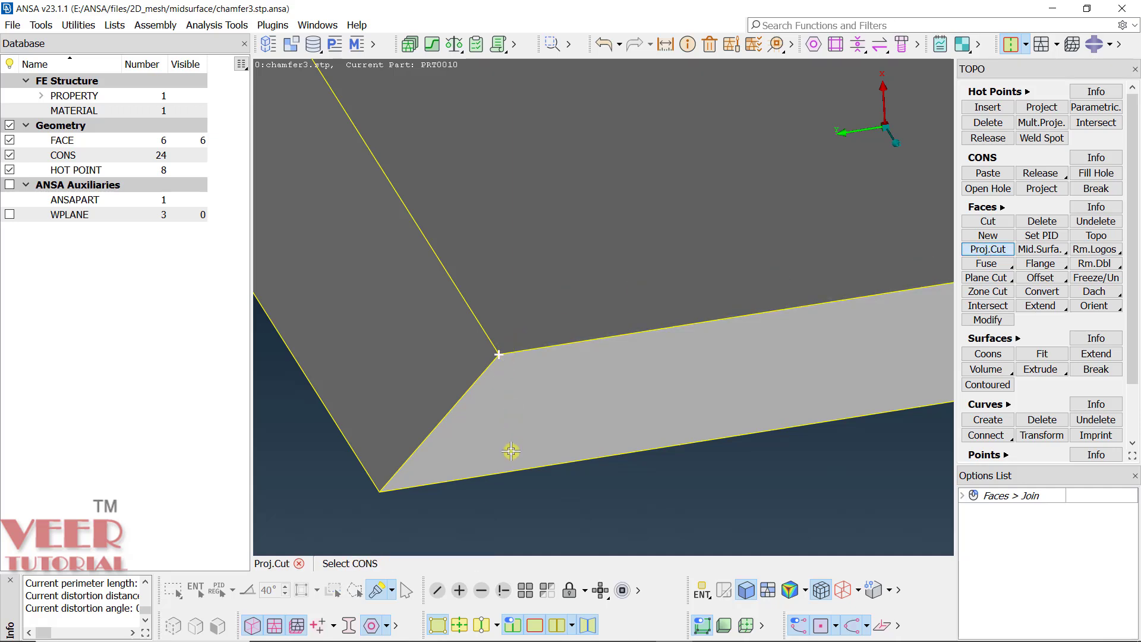
left_click(511, 472)
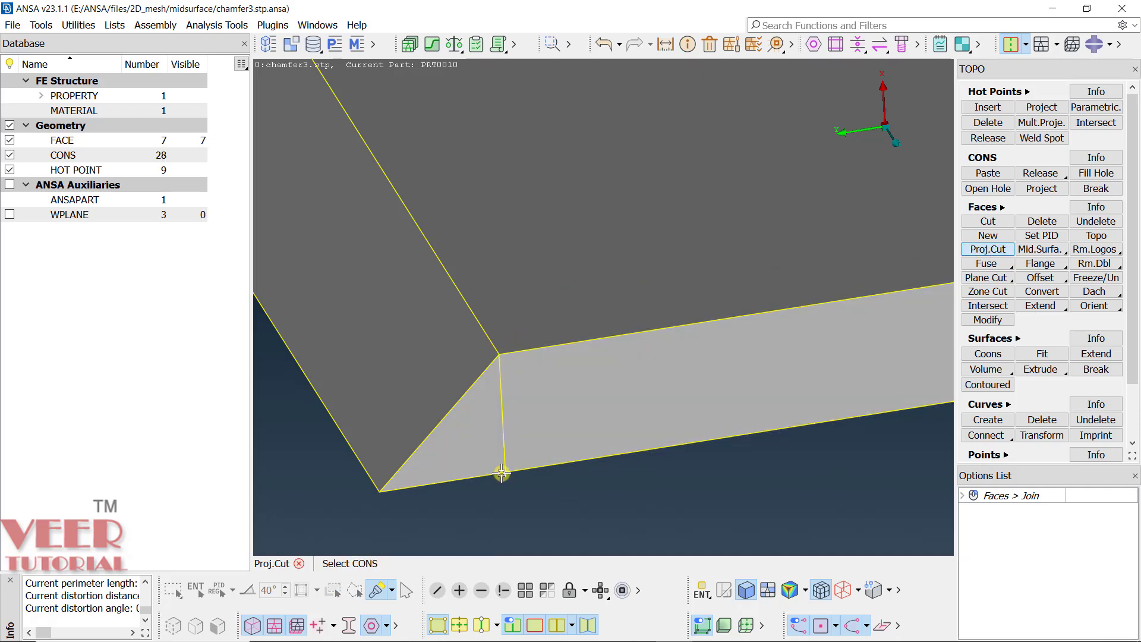
Measure the length of the new cut line across the chamfered side face
scroll(501, 474, "up", 2)
scroll(540, 440, "down", 1)
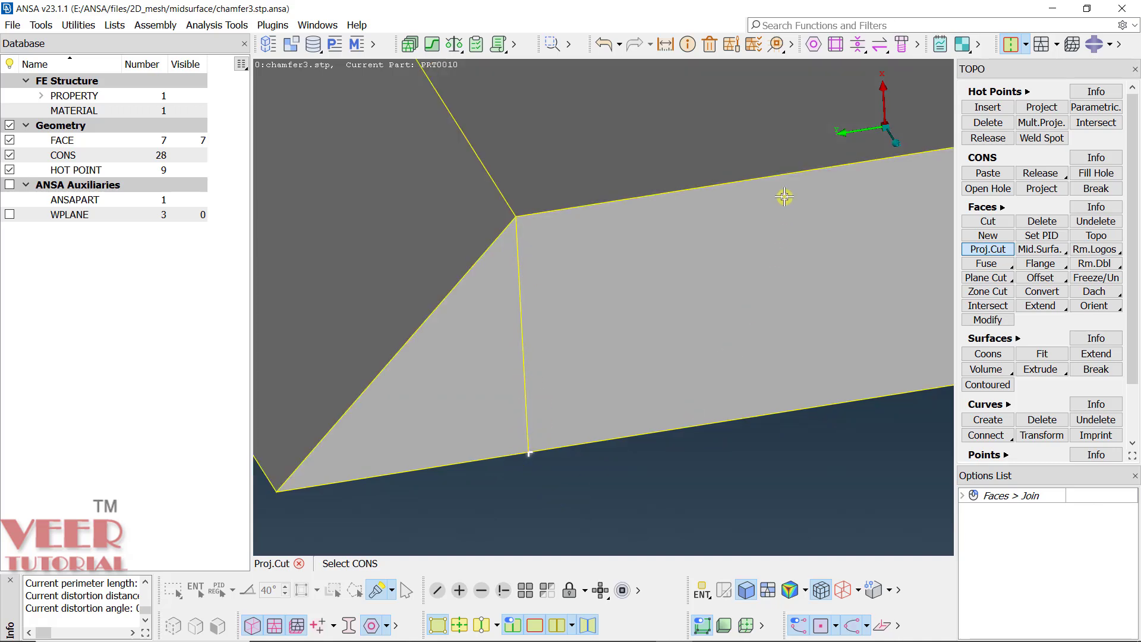
left_click(667, 45)
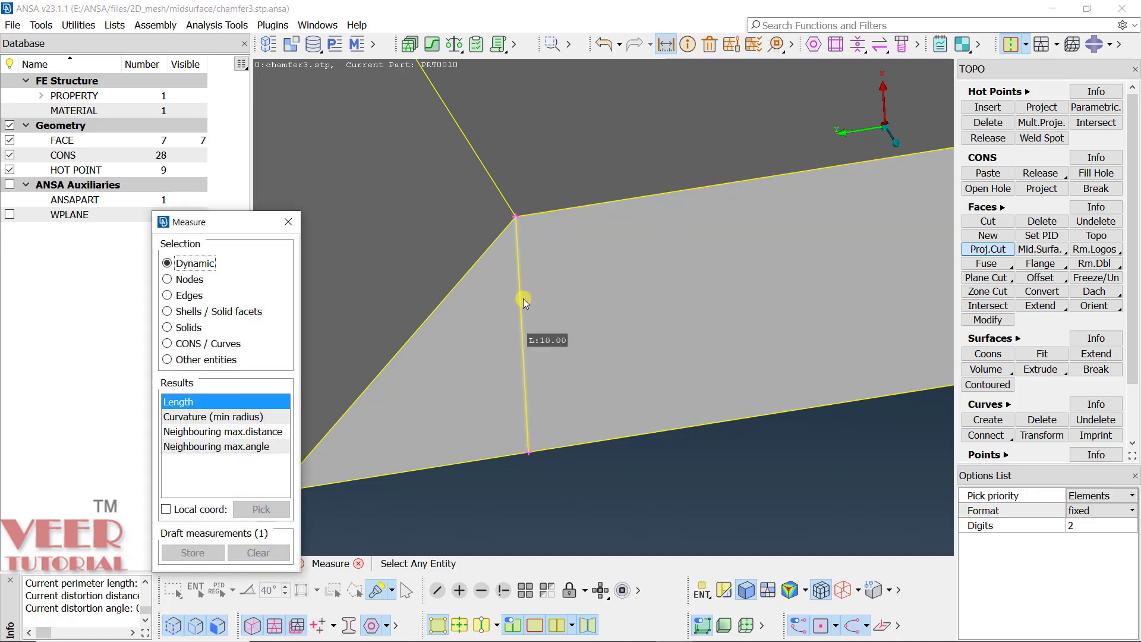
left_click(523, 298)
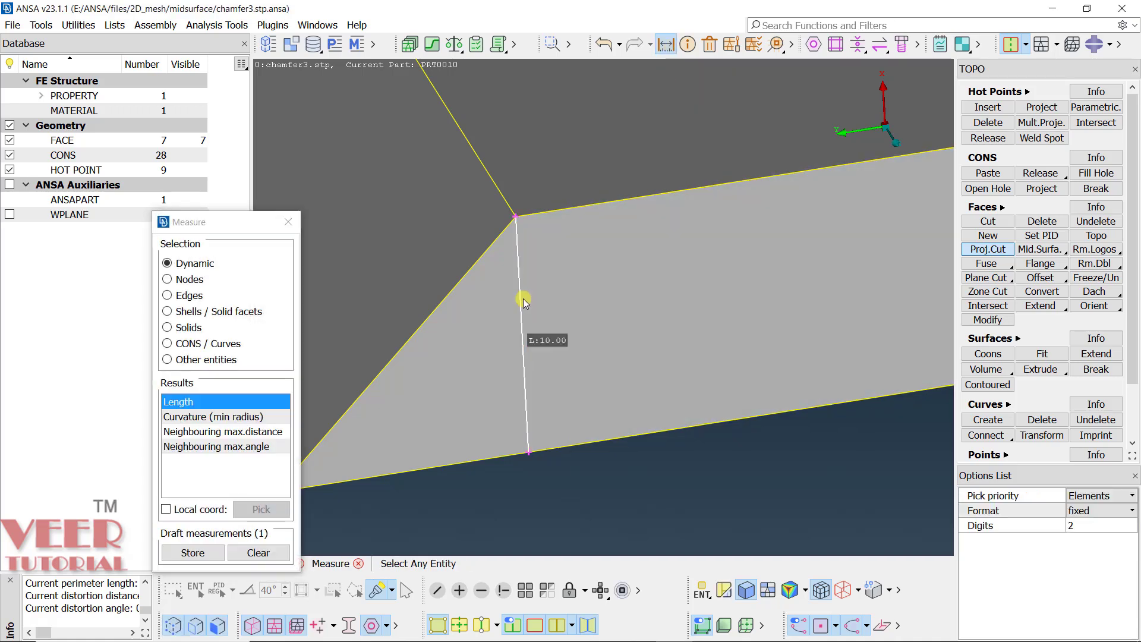
left_click(286, 223)
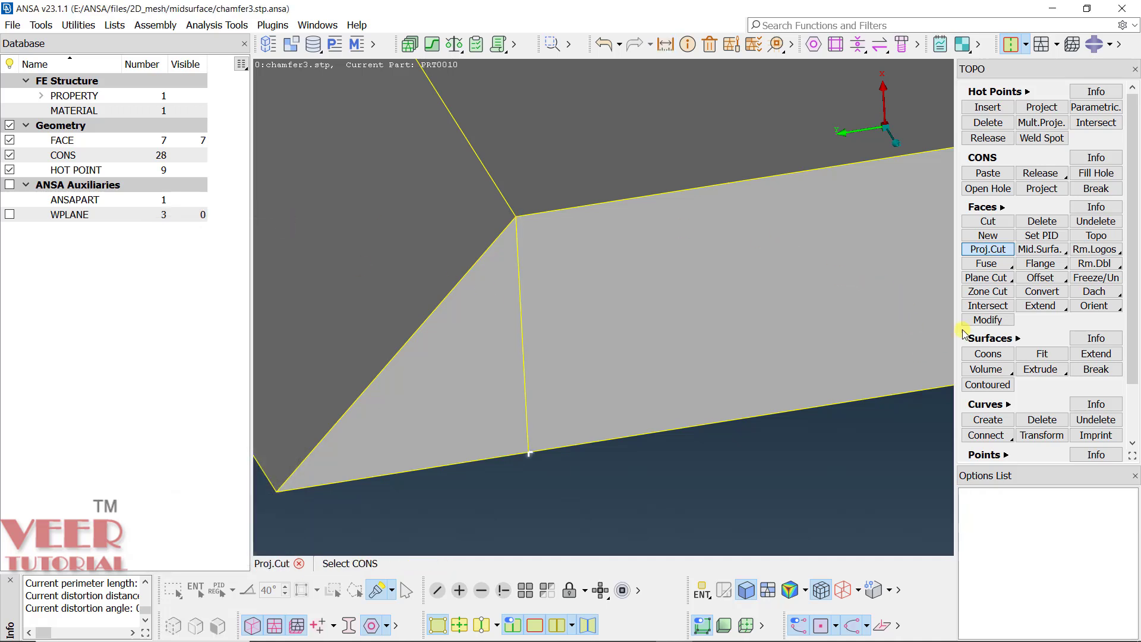
Start Mid.Surface Skin on the visible faces and set its maximum thickness to 10
right_click(1039, 249)
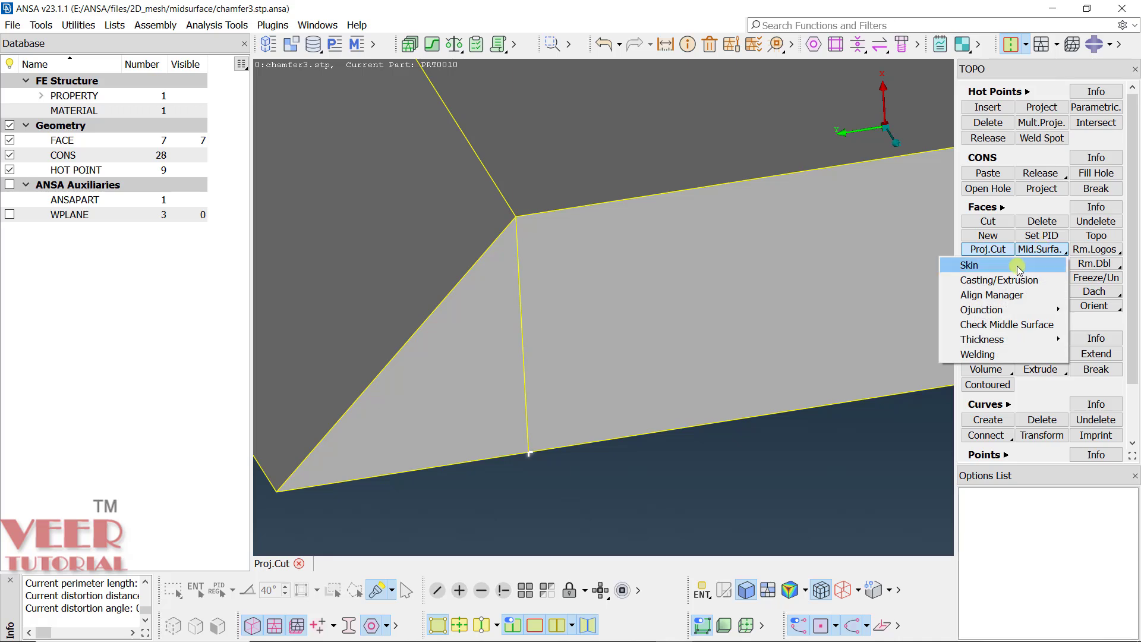
left_click(942, 402)
left_click(1088, 541)
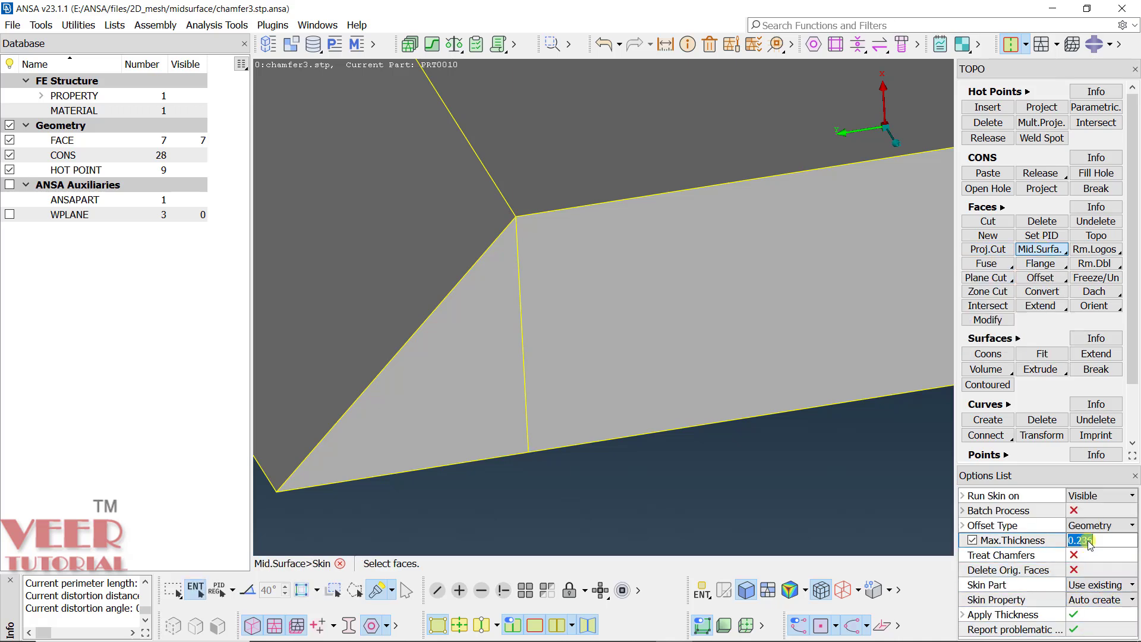
type("10.")
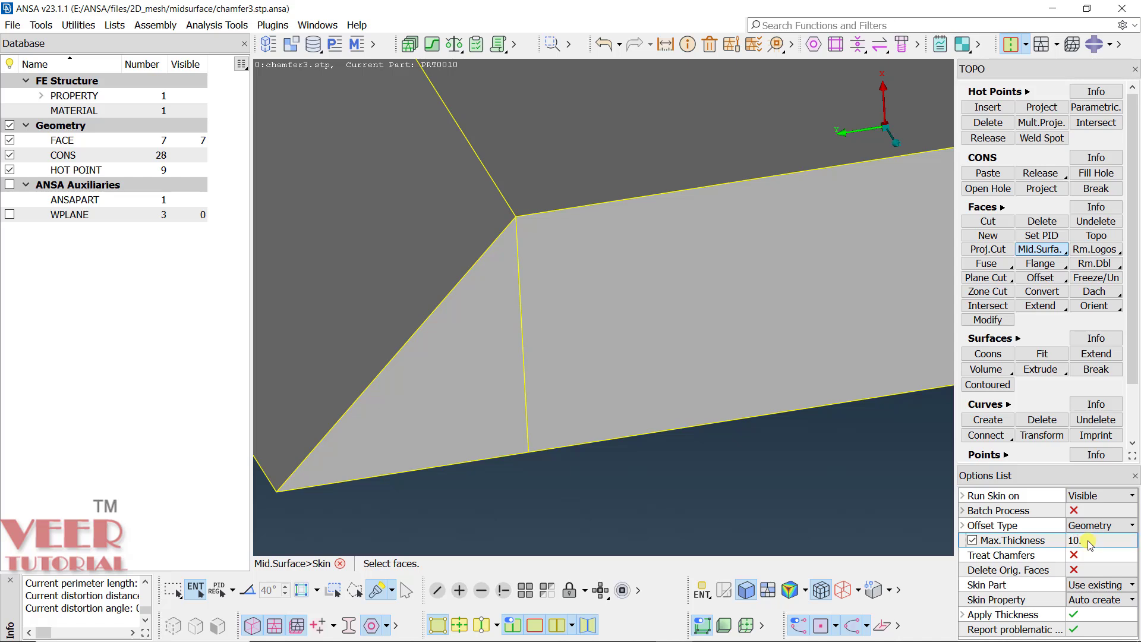
key("Return")
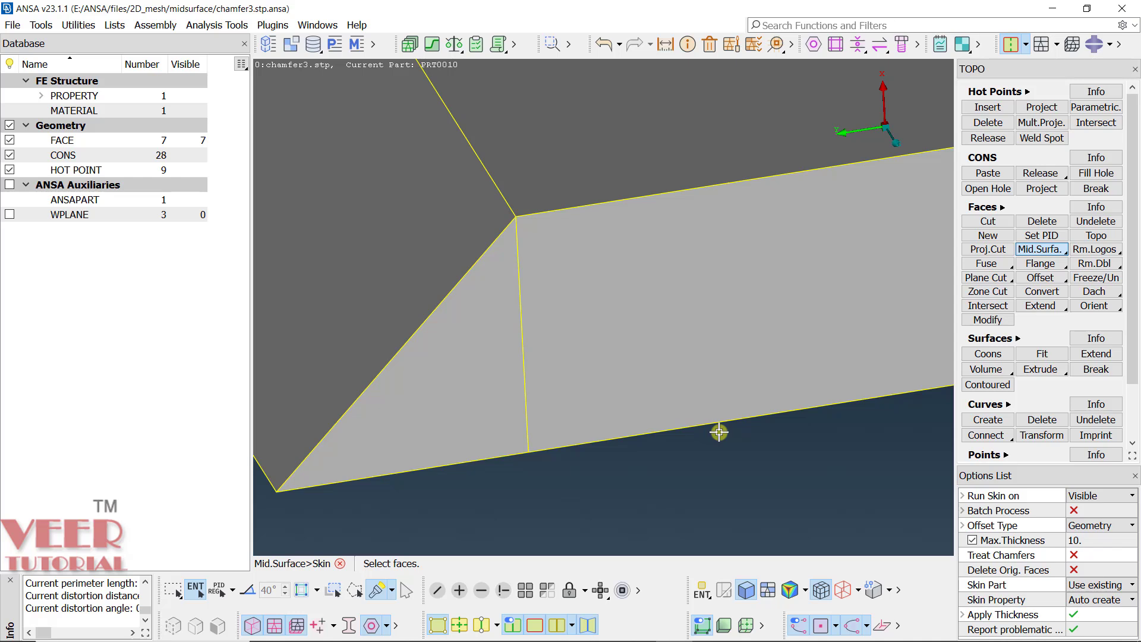
Generate the plate's middle surface without chamfer treatment, accepting the detected areas and an offset distance of 5
scroll(671, 382, "down", 5)
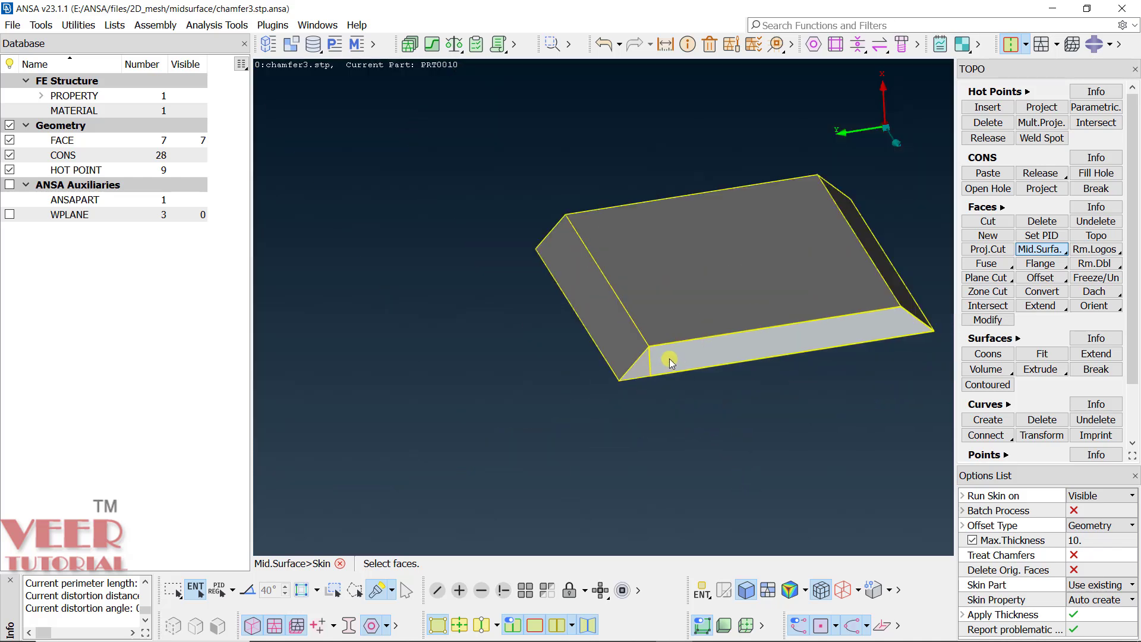
middle_click(812, 381)
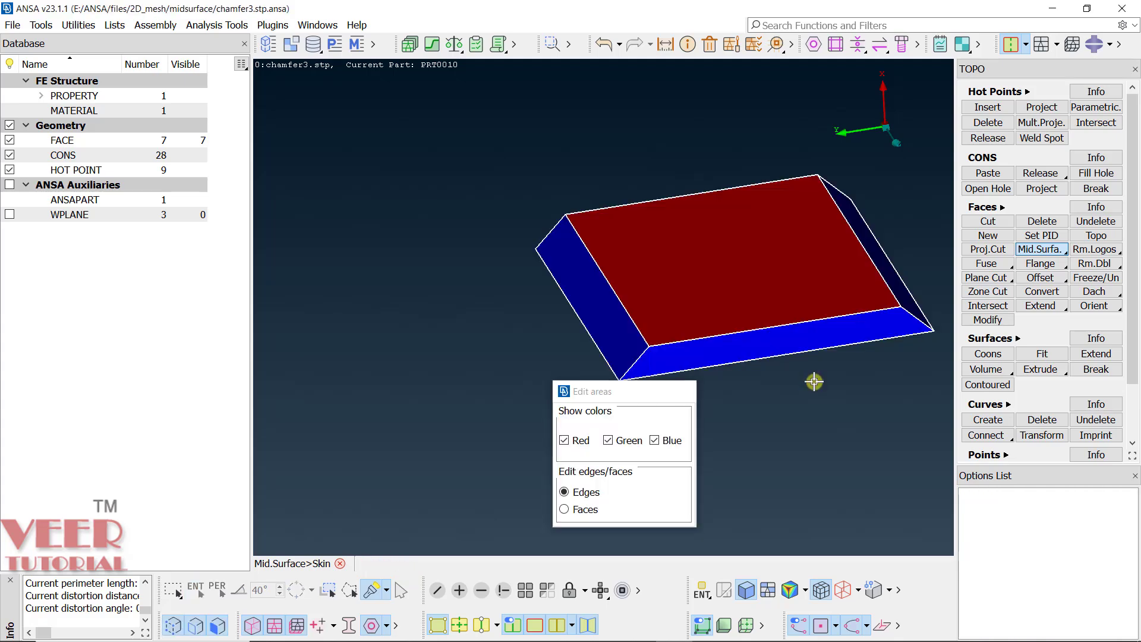
middle_click(814, 381)
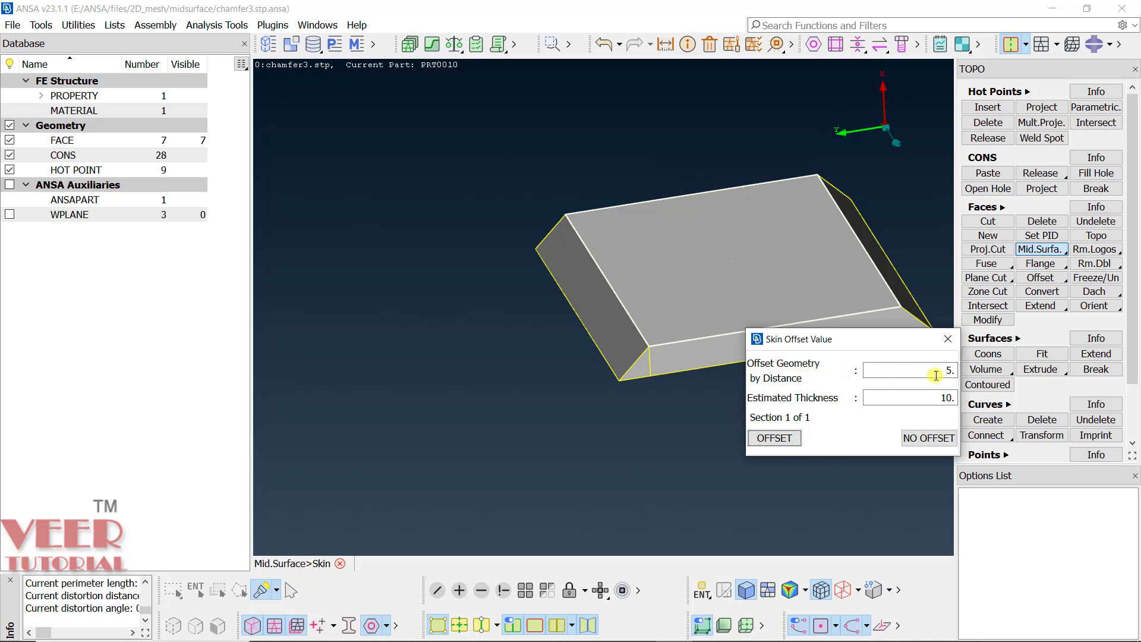
left_click(781, 439)
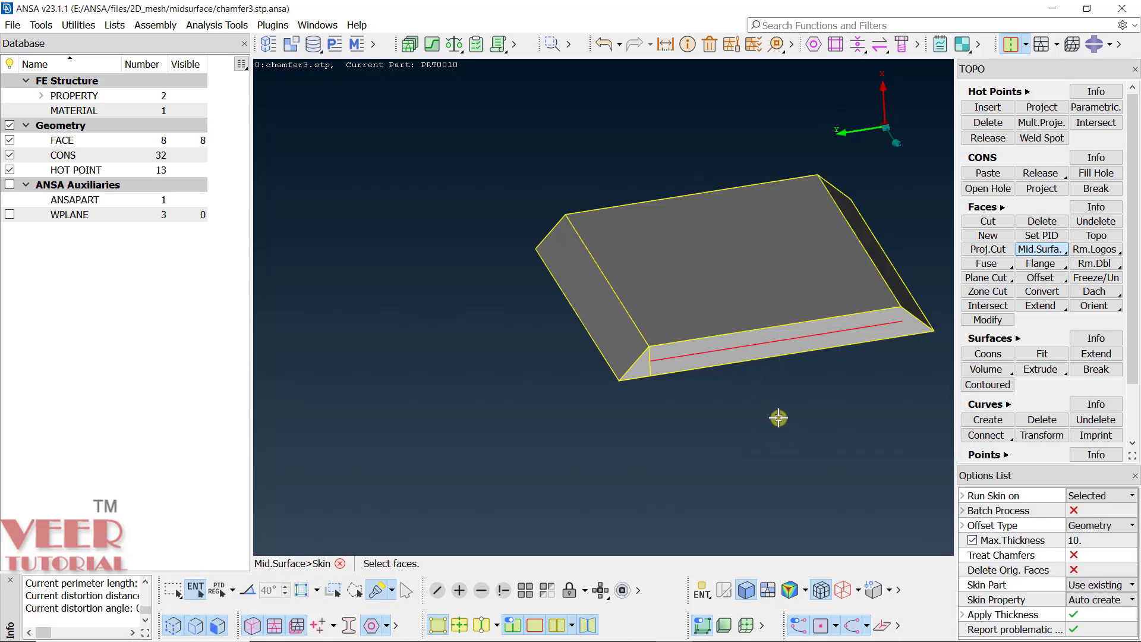
Examine where the middle surface ends at the plate's chamfered corner and colour the model by property ID
scroll(917, 304, "up", 5)
scroll(641, 349, "down", 3)
left_click_drag(642, 350, 675, 351, "ctrl")
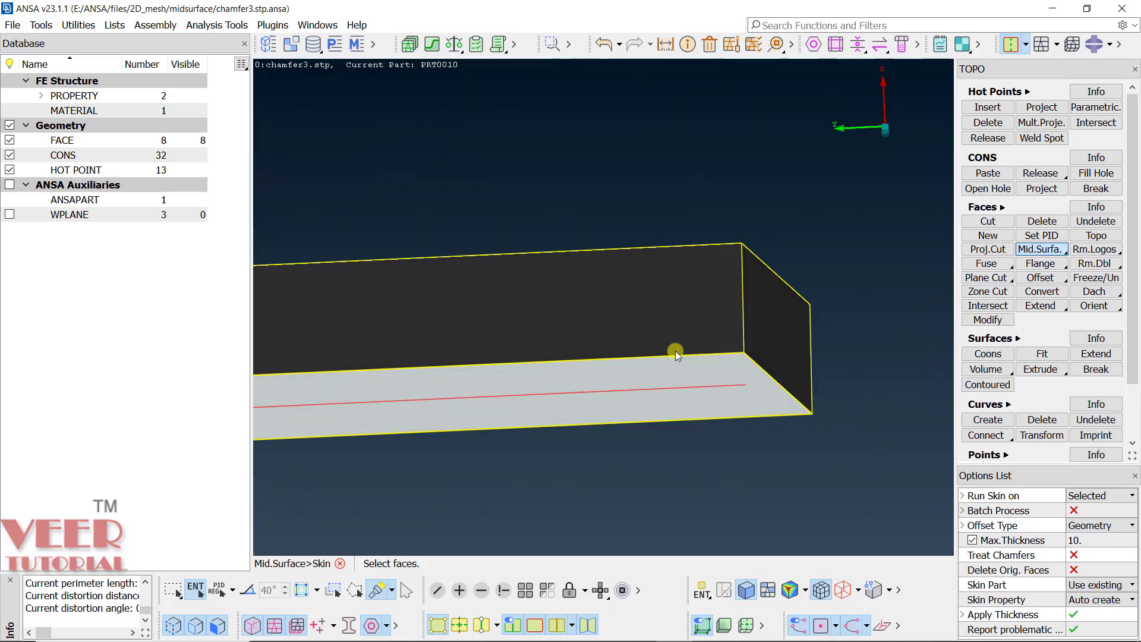
scroll(766, 373, "up", 3)
left_click_drag(768, 375, 723, 386, "ctrl")
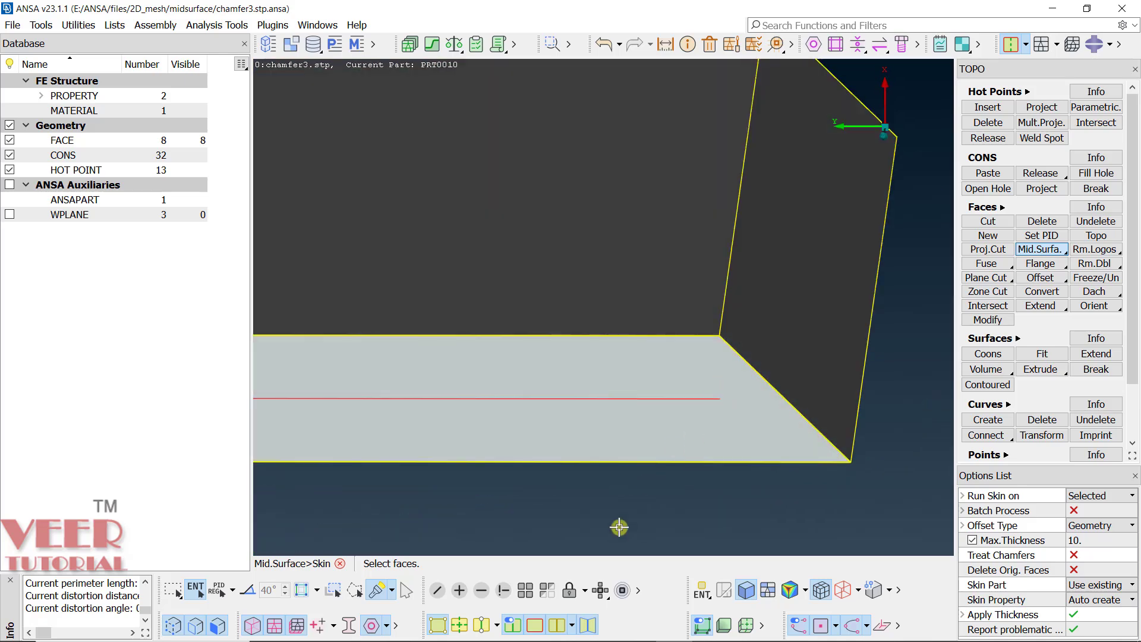
left_click(703, 590)
left_click(739, 494)
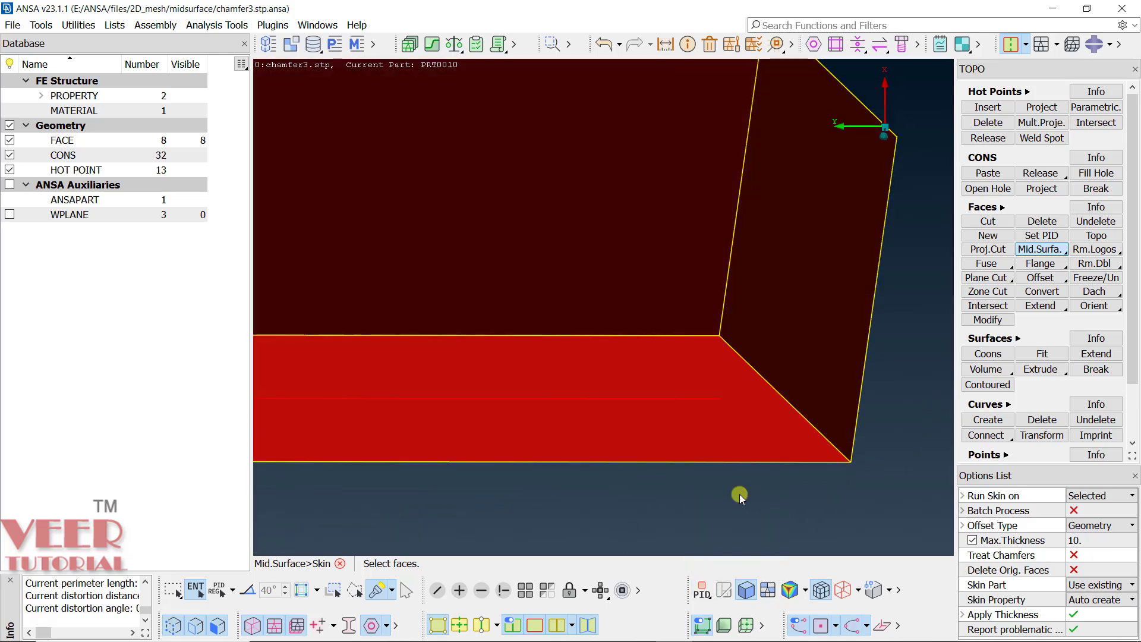
Turn shading off to compare the middle surface's outline with the plate's chamfered edges, and restore the shading
left_click(707, 589)
left_click(747, 596)
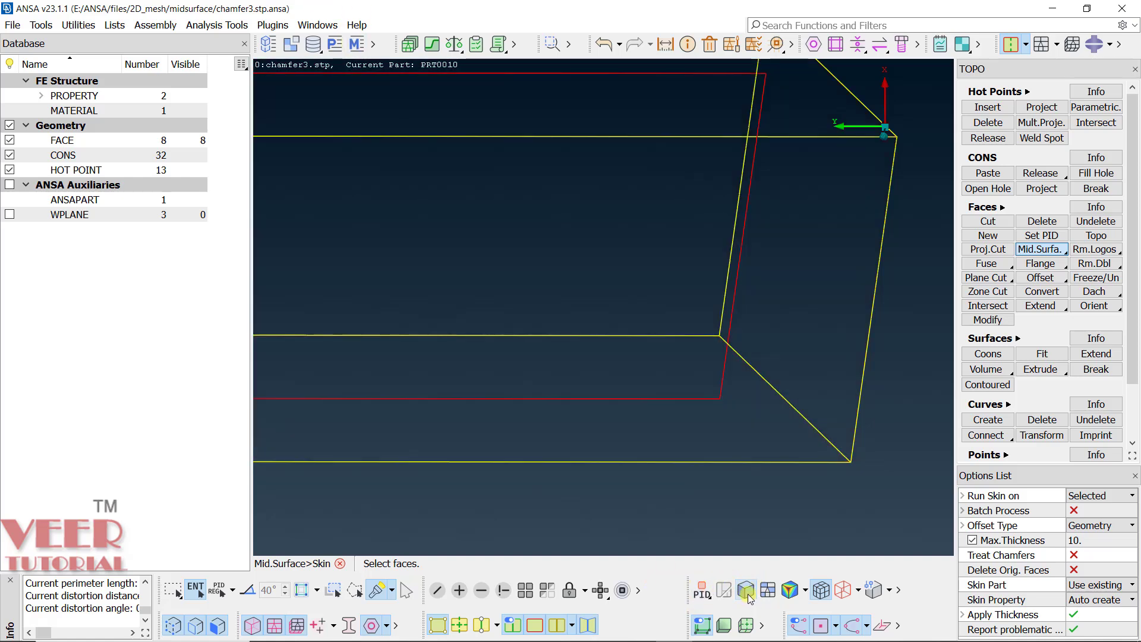
left_click_drag(752, 375, 741, 382, "ctrl")
mouse_move(797, 332)
left_mouse_down("ctrl")
mouse_move(705, 336)
mouse_move(798, 388)
left_mouse_up("ctrl")
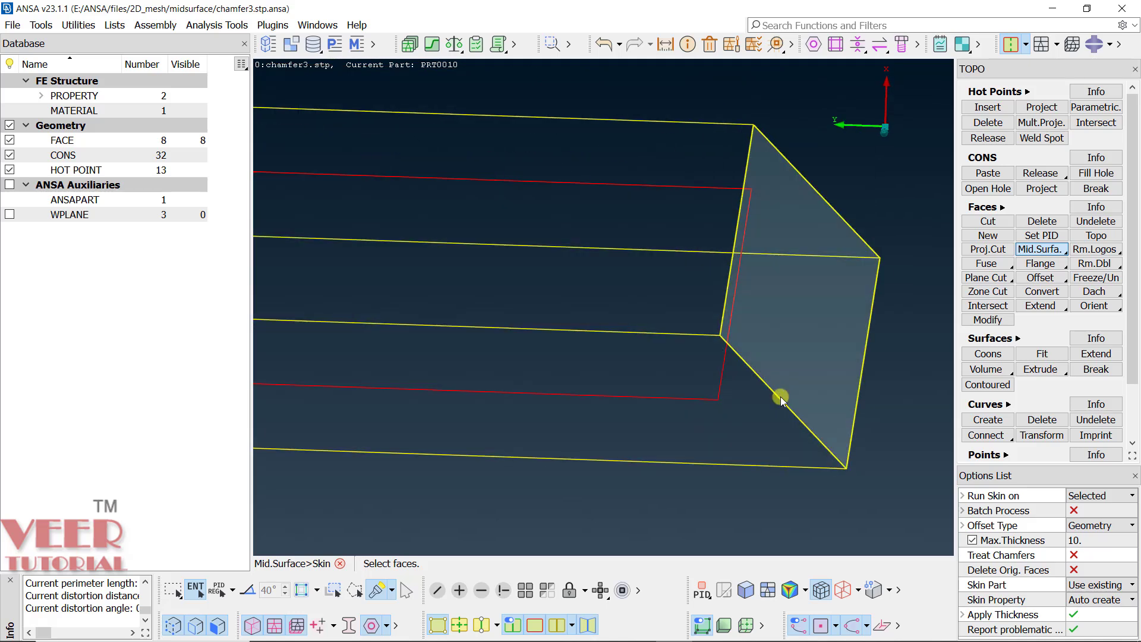
left_click(746, 590)
scroll(762, 457, "down", 3)
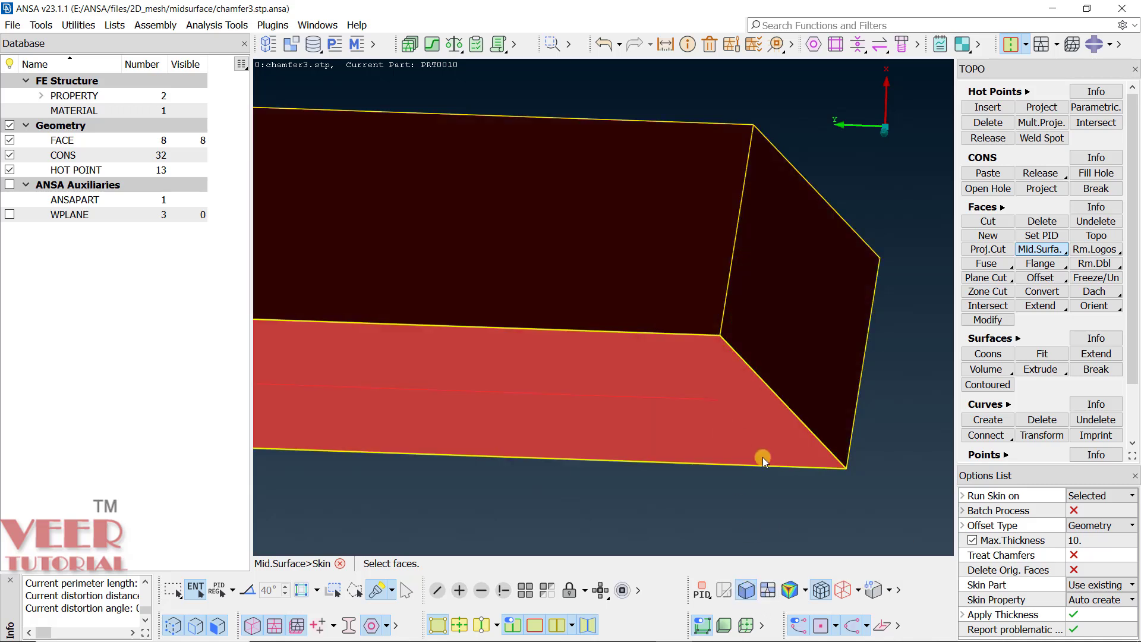
Isolate the middle surface's PSHELL property with thickness 10 and examine the single face from several directions
left_click(335, 44)
left_click(374, 152)
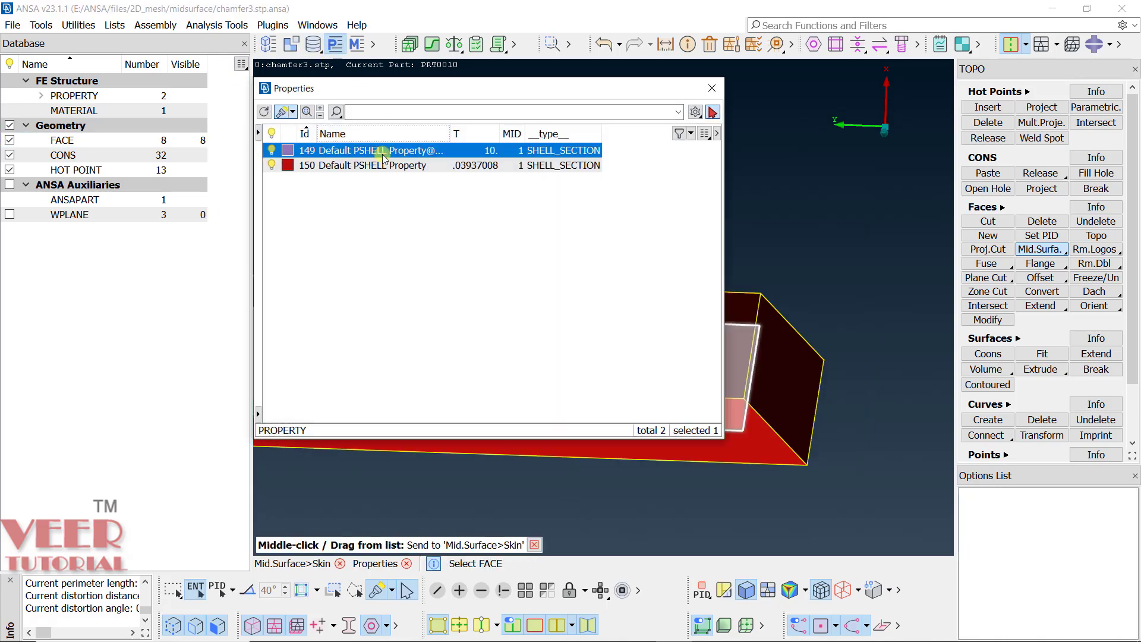
right_click(383, 158)
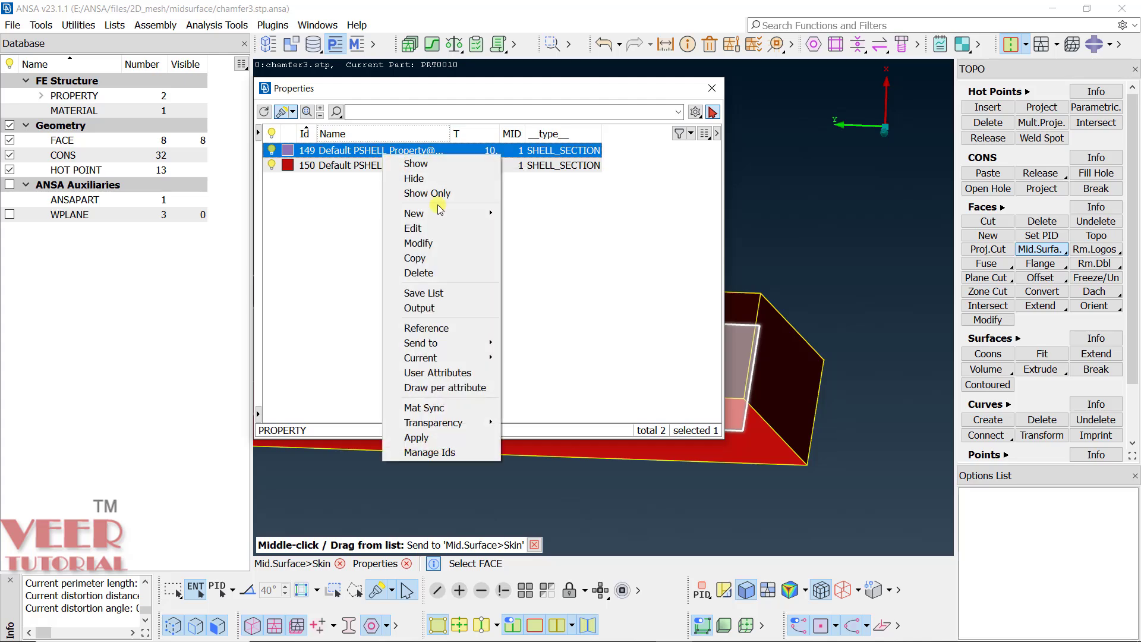
left_click(438, 196)
left_click(712, 89)
left_click_drag(686, 244, 586, 327, "ctrl")
scroll(648, 373, "down", 4)
scroll(582, 354, "up", 2)
middle_click(273, 86)
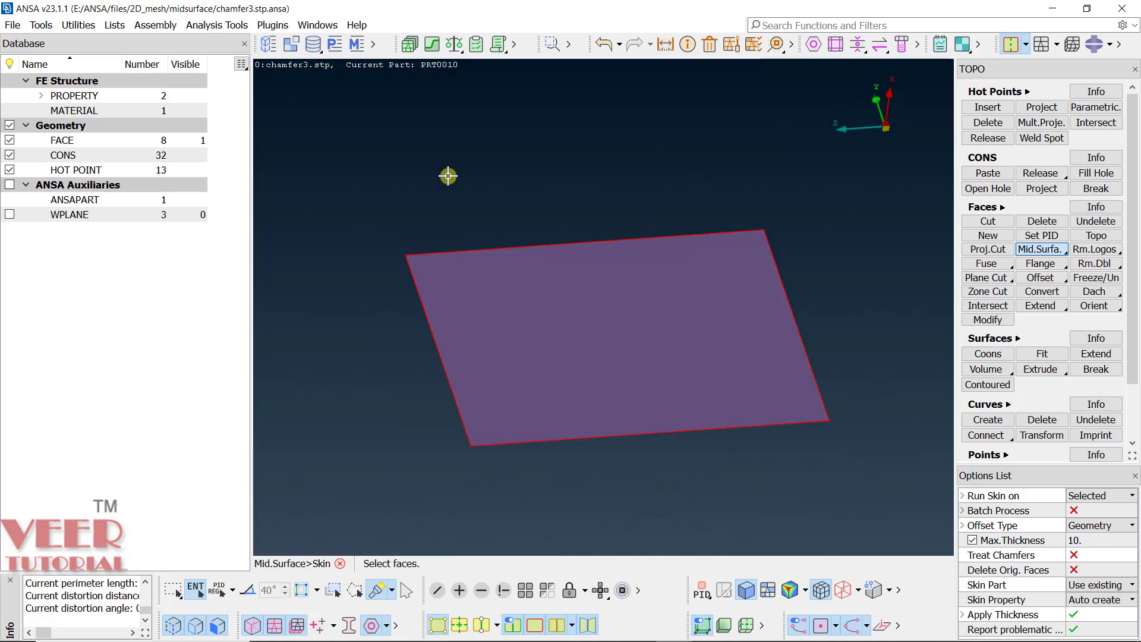
Delete the middle surface's PSHELL property together with its included entities, and show the original plate's property again
left_click(335, 44)
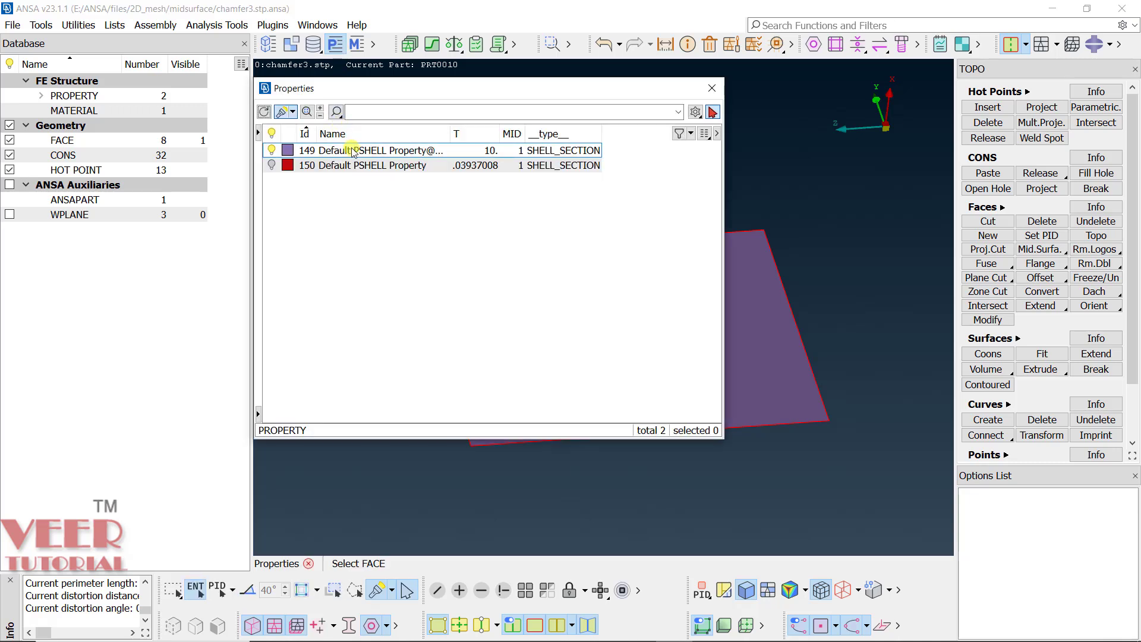
left_click(351, 151)
right_click(352, 150)
left_click(437, 266)
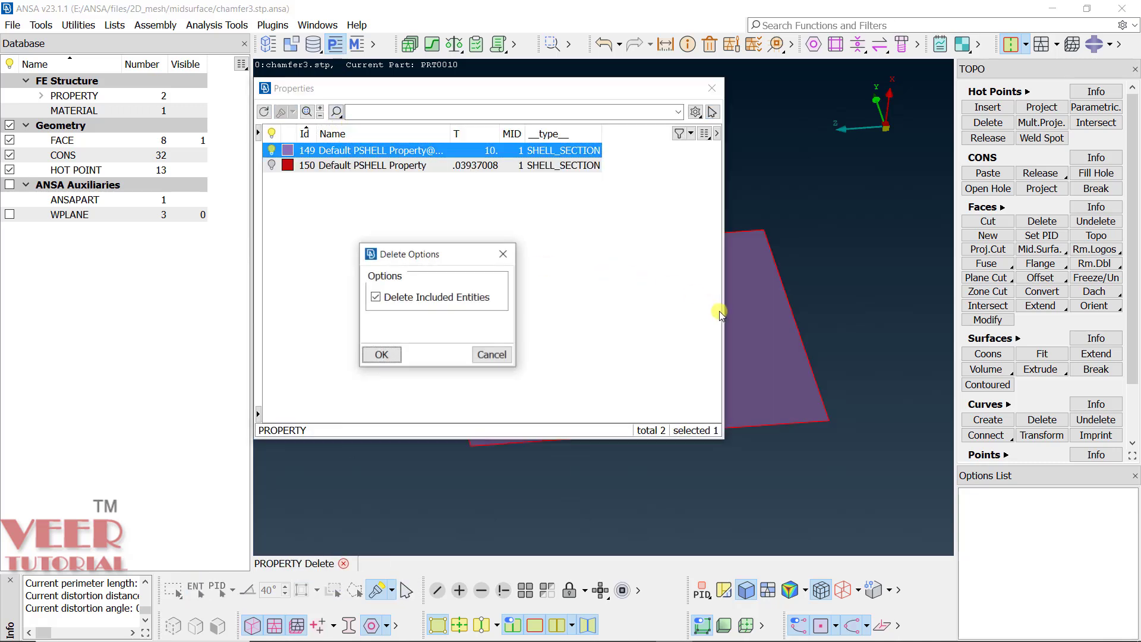
left_click(369, 355)
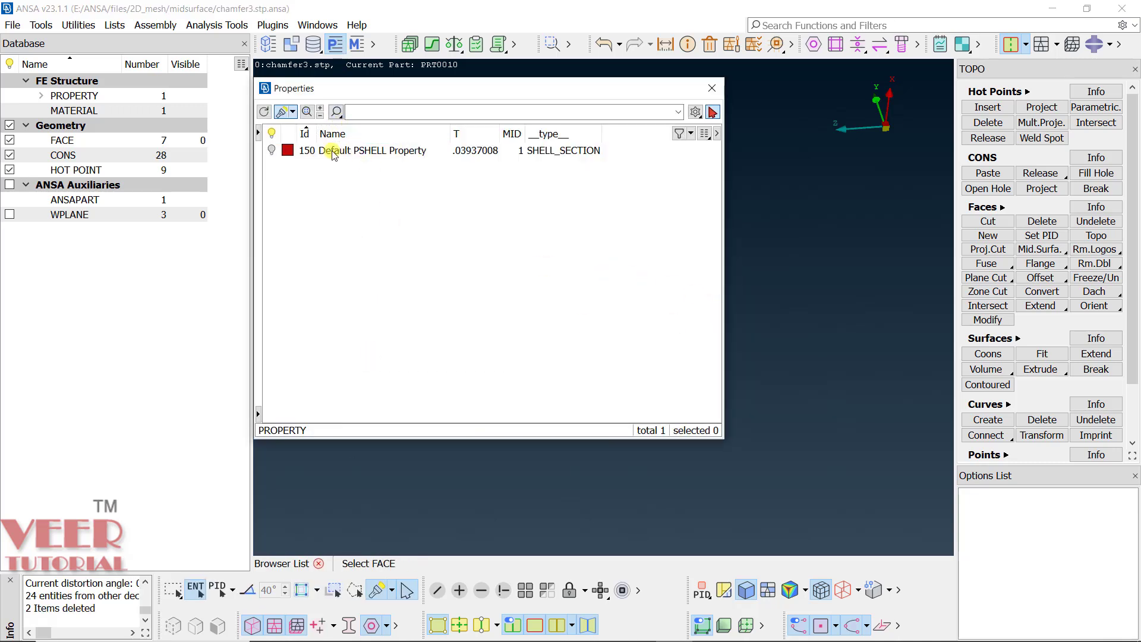
left_click(273, 151)
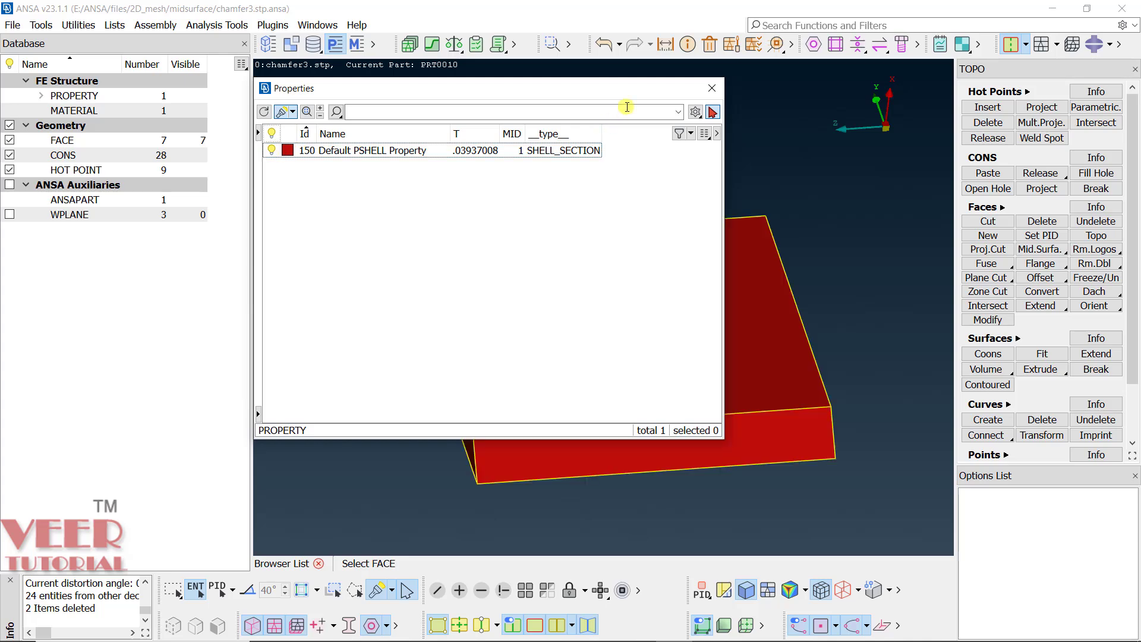
left_click(712, 88)
Extract the plate's middle surface with Mid.Surface Skin on the visible faces, enabling Treat Chamfers and offsetting the geometry by 5 at thickness 10
left_click_drag(738, 350, 592, 305, "ctrl")
scroll(569, 329, "down", 5)
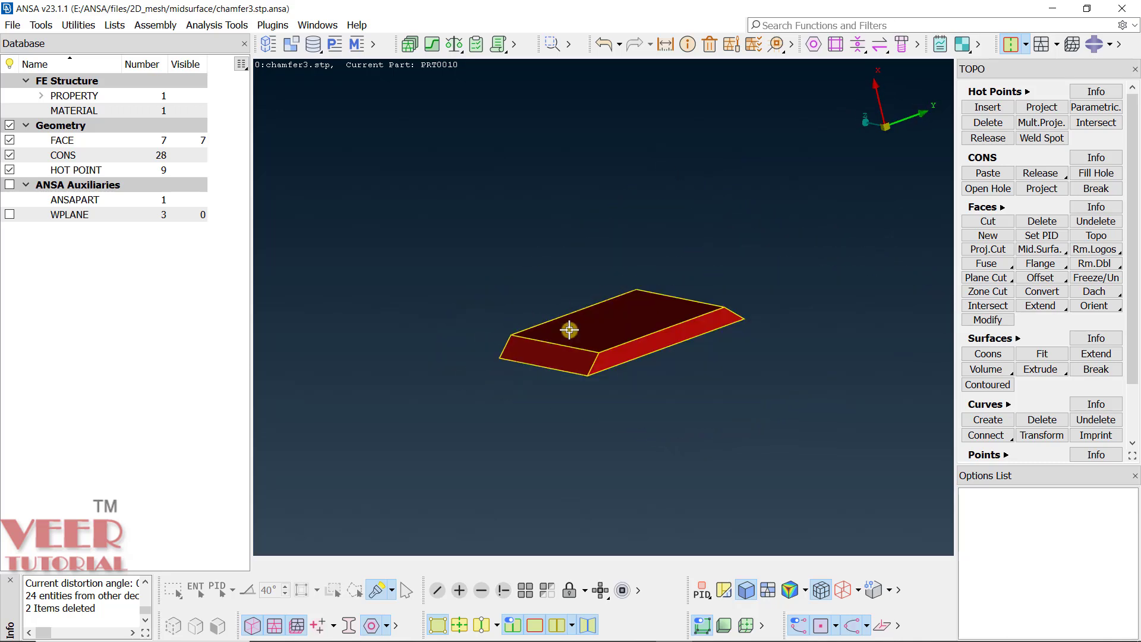
scroll(609, 333, "up", 5)
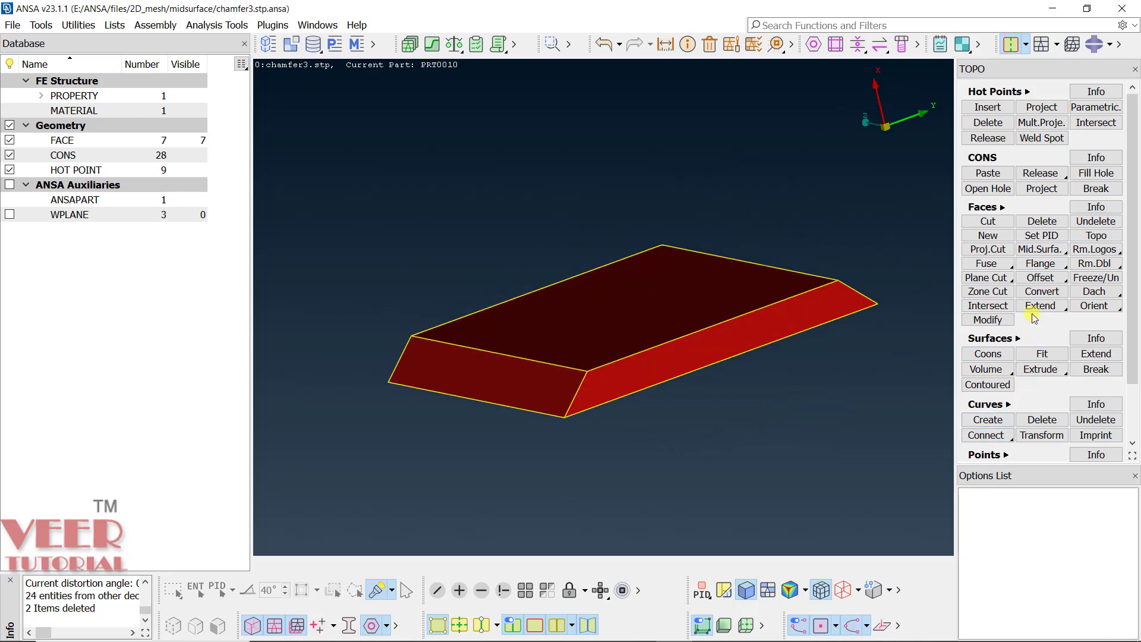
left_click(1046, 252)
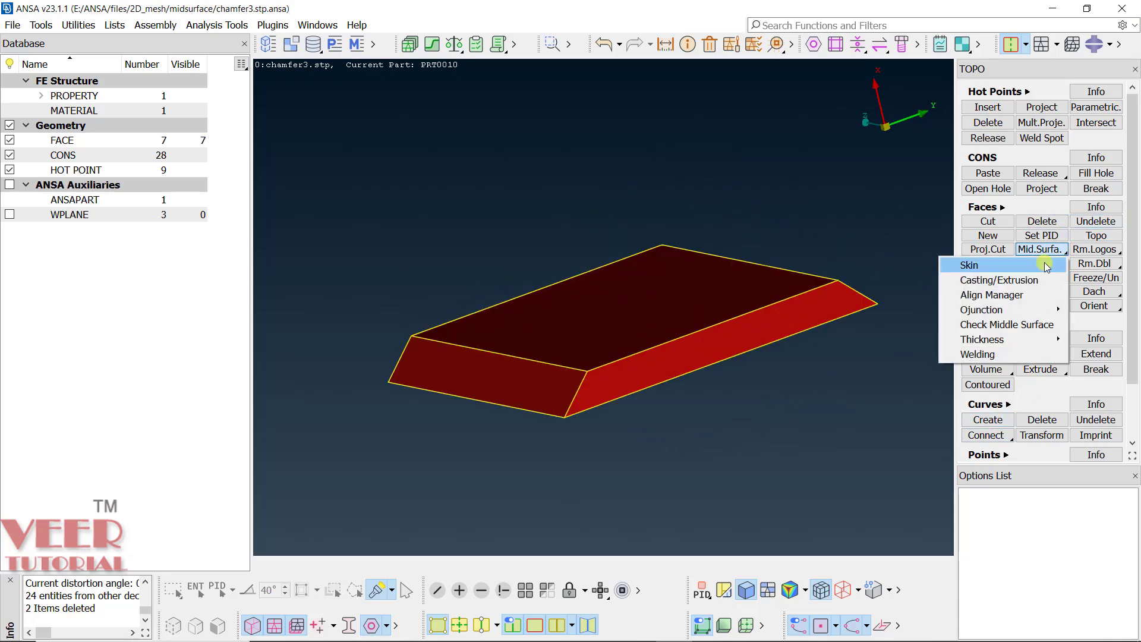
left_click(1047, 265)
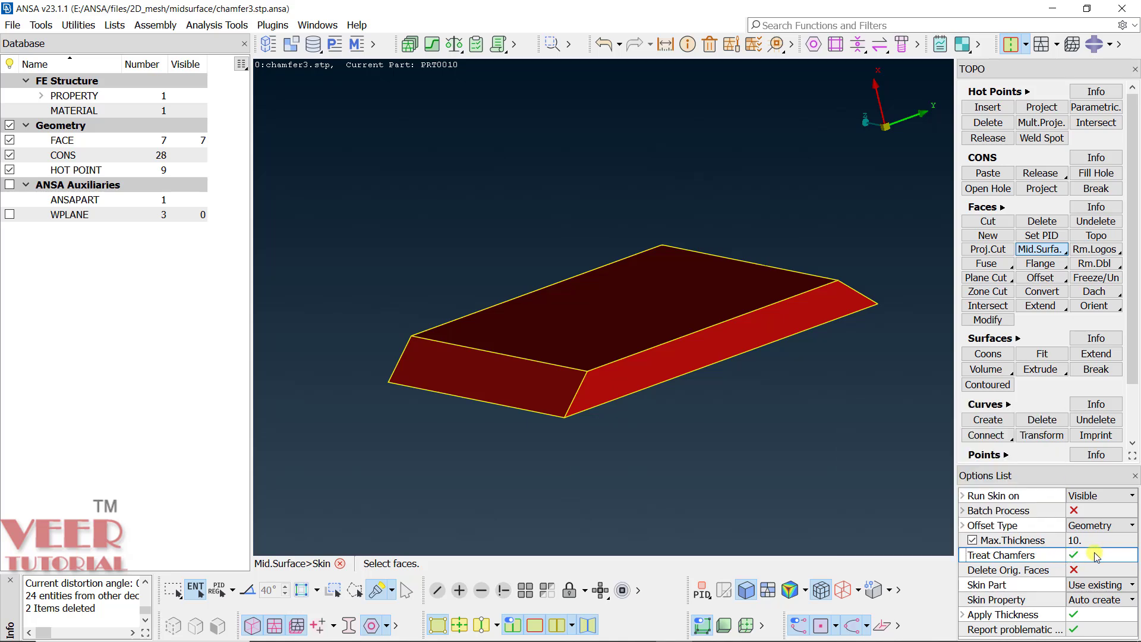
middle_click(799, 367)
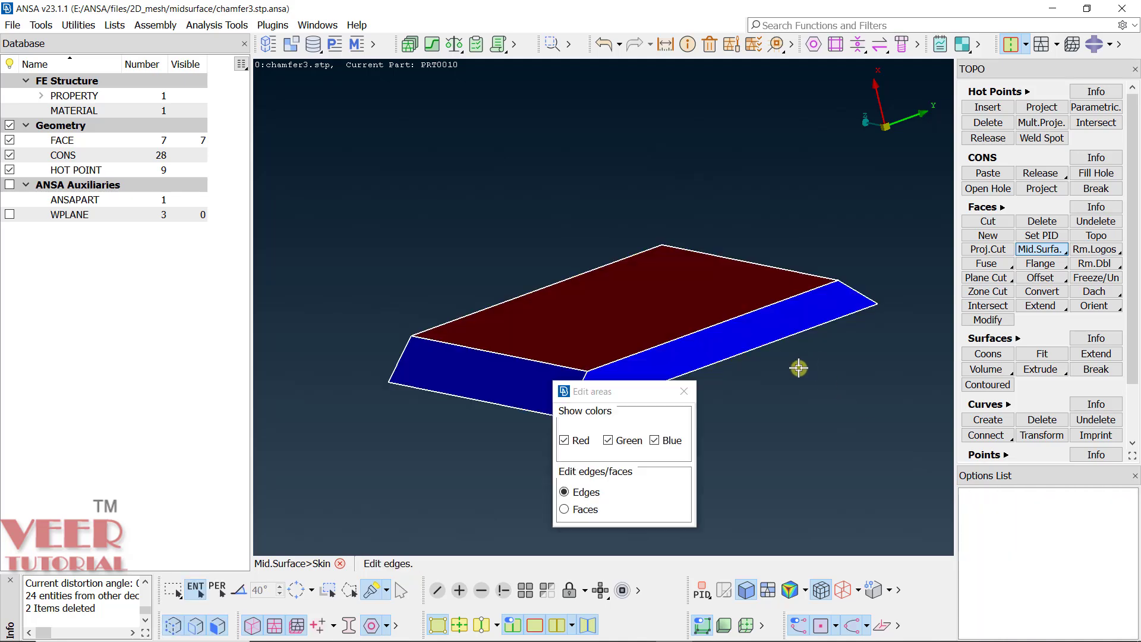
middle_click(799, 368)
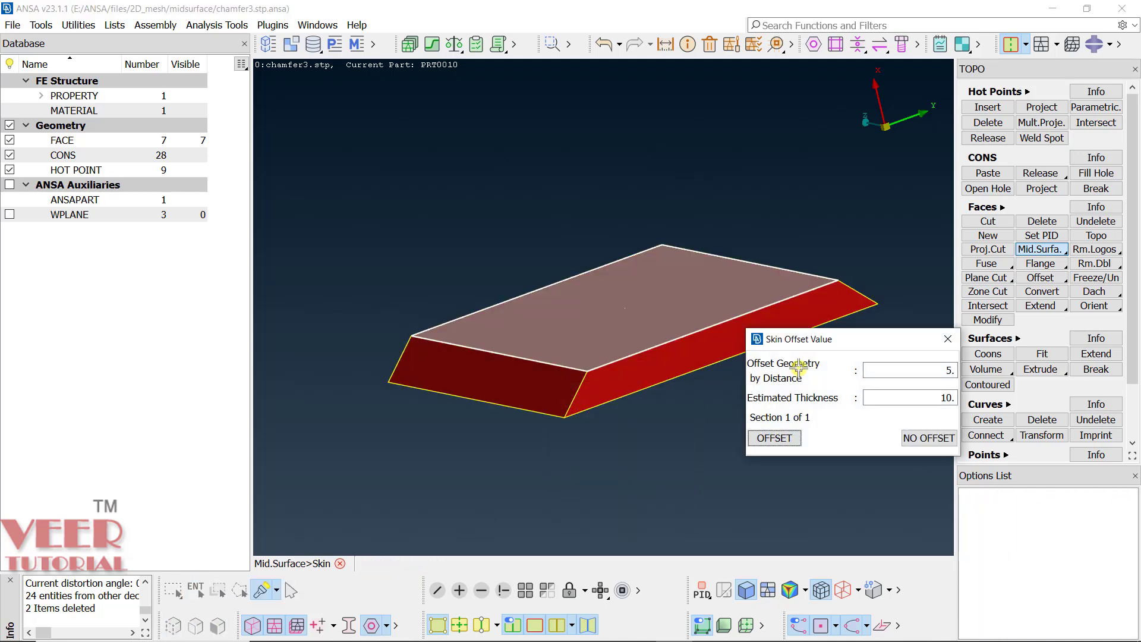
left_click(786, 437)
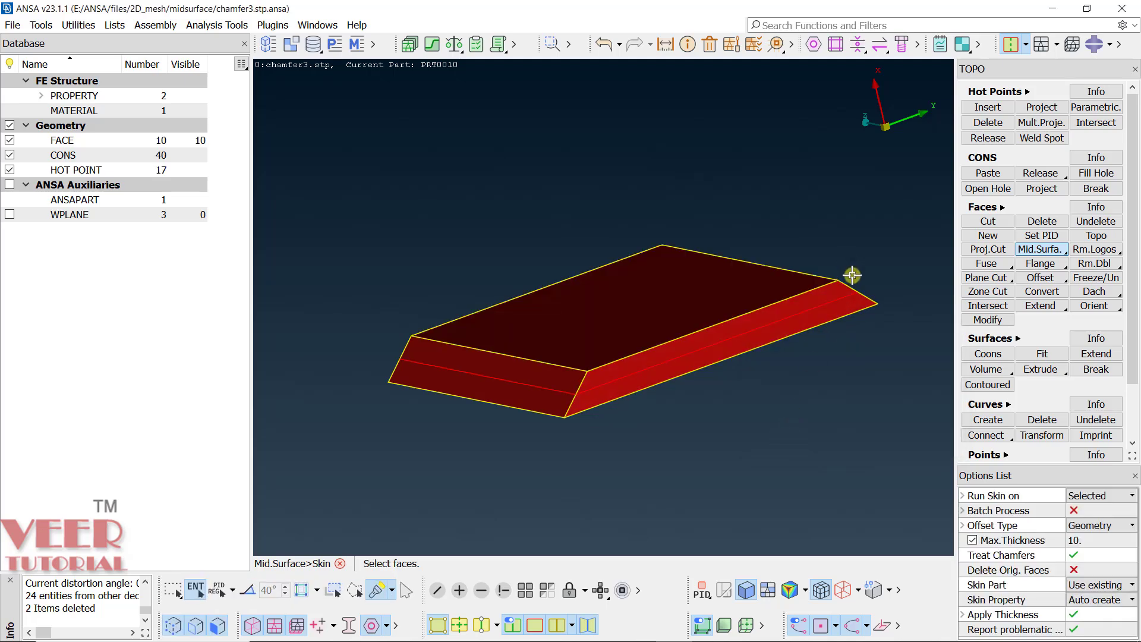
Change the display colour of the original plate's PSHELL property to lightgreen to set it apart from the middle surface
scroll(848, 277, "up", 5)
left_click_drag(899, 369, 583, 469, "ctrl")
scroll(584, 469, "down", 3)
left_click_drag(611, 434, 657, 426, "ctrl")
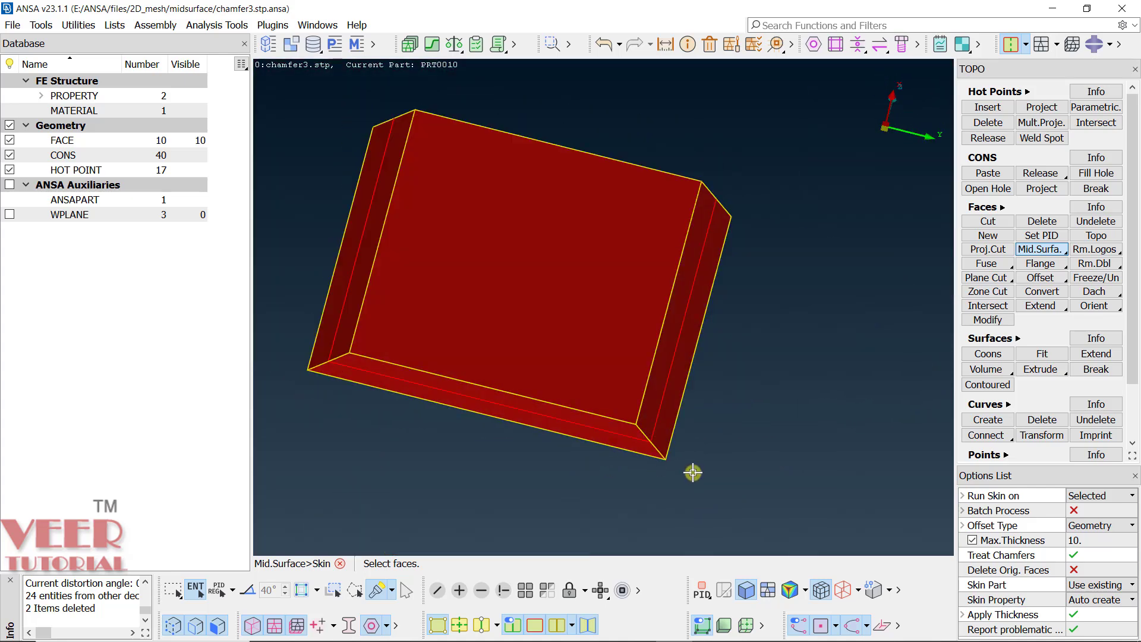
scroll(649, 430, "up", 5)
left_click_drag(676, 437, 642, 381, "ctrl")
left_click(335, 44)
left_click(287, 166)
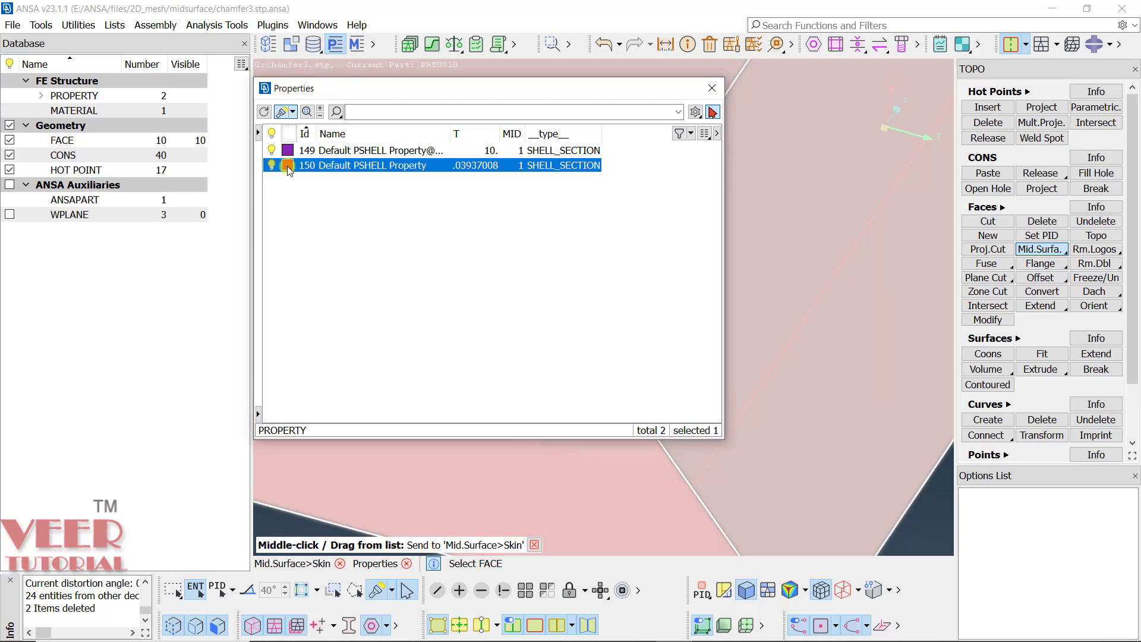
double_click(288, 167)
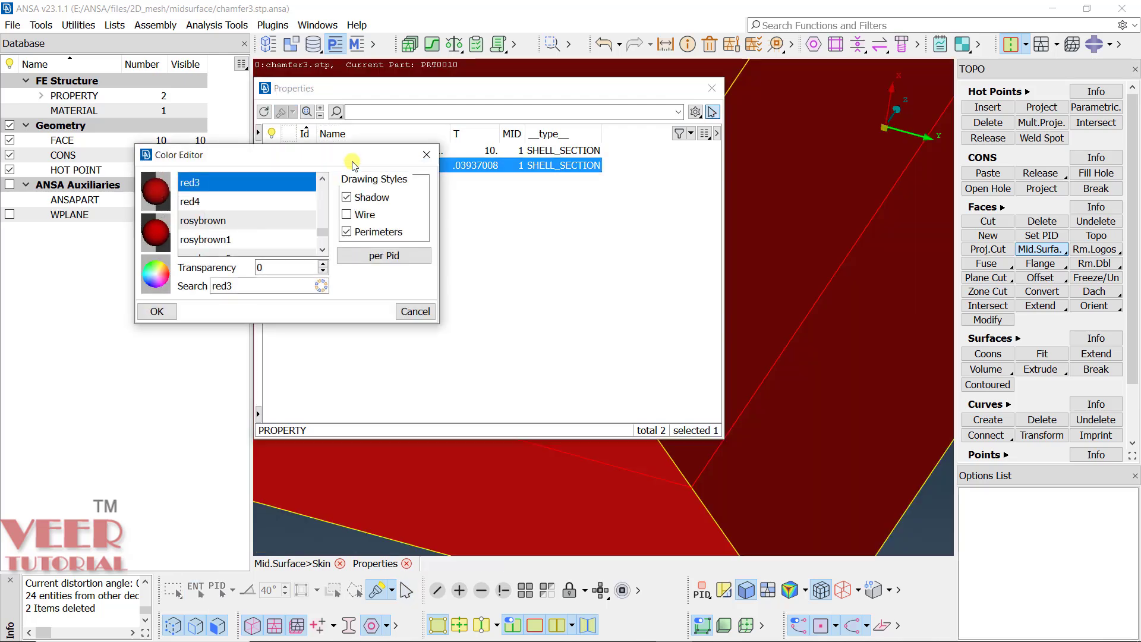
left_click(151, 269)
left_click(158, 312)
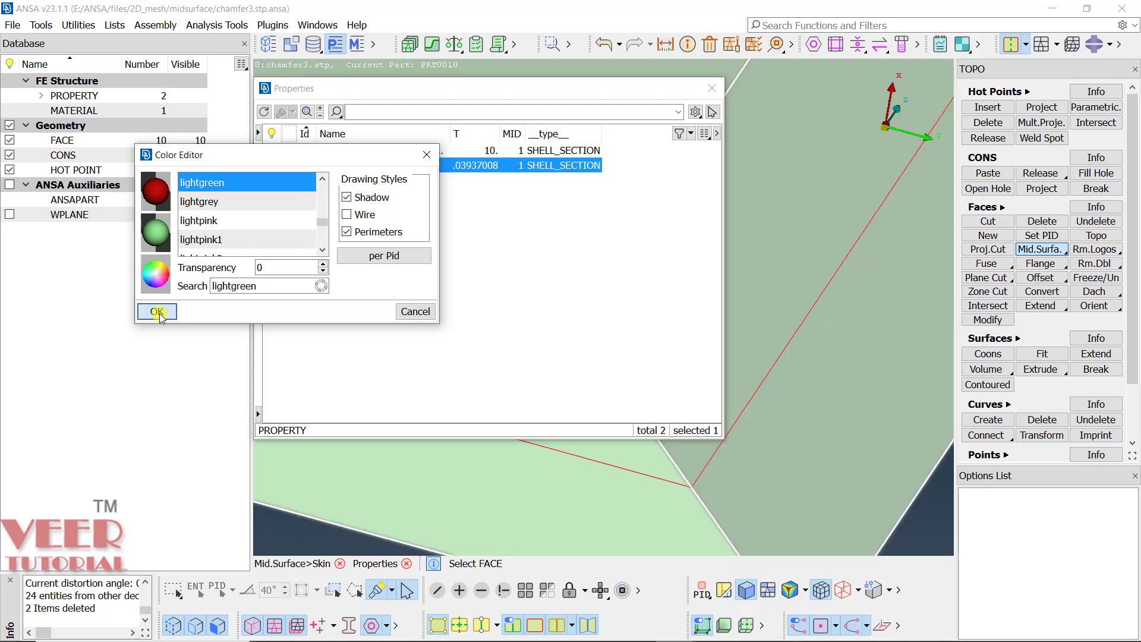
middle_click(256, 410)
Examine where the middle surface meets the plate's chamfered faces and corner, and leave the Skin function
left_click_drag(673, 467, 670, 430, "ctrl")
scroll(651, 450, "down", 4)
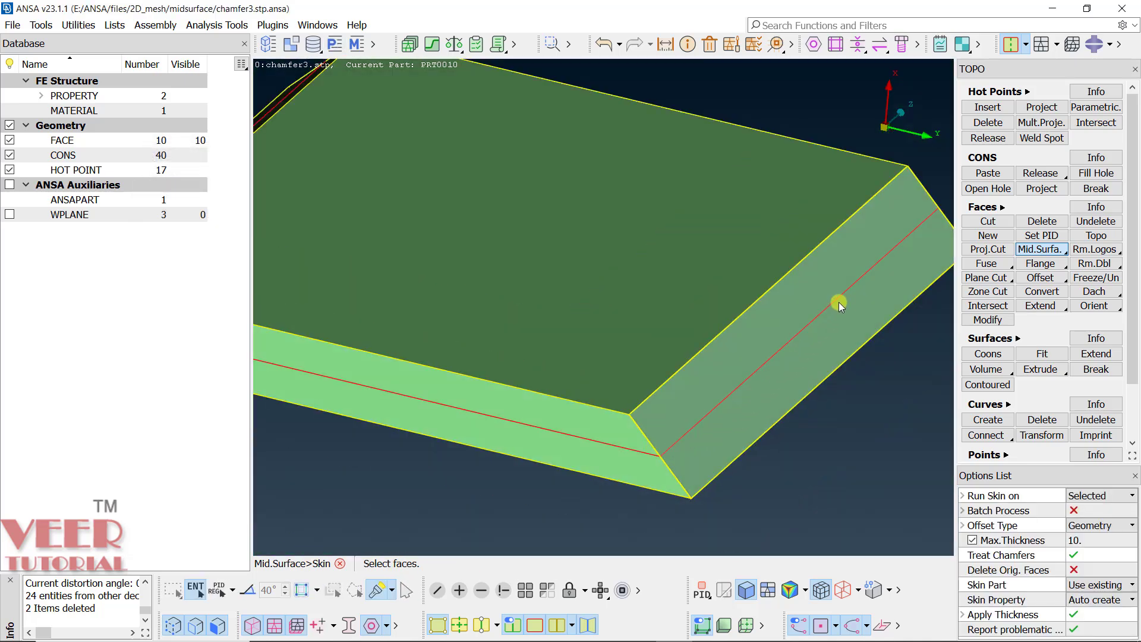
scroll(661, 451, "up", 5)
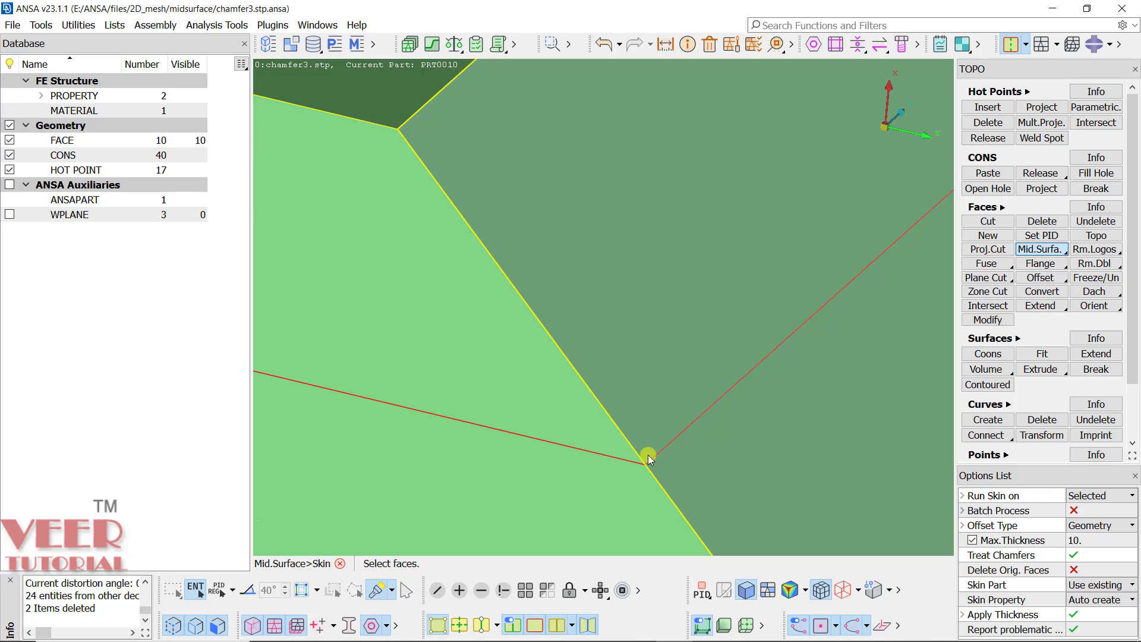
scroll(649, 458, "down", 10)
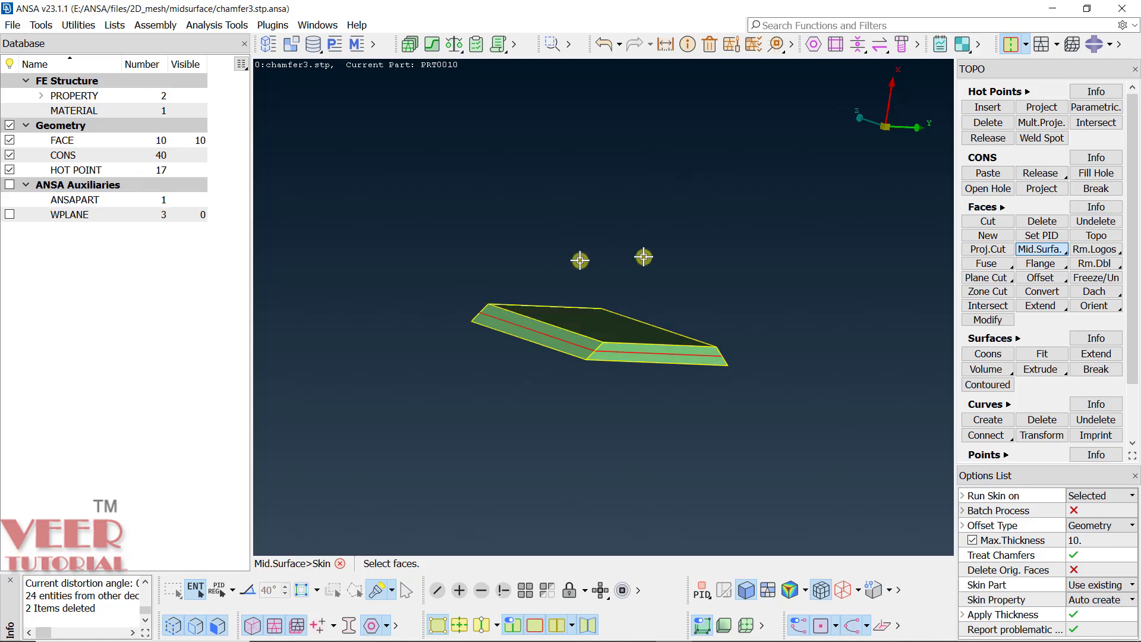
key("Escape")
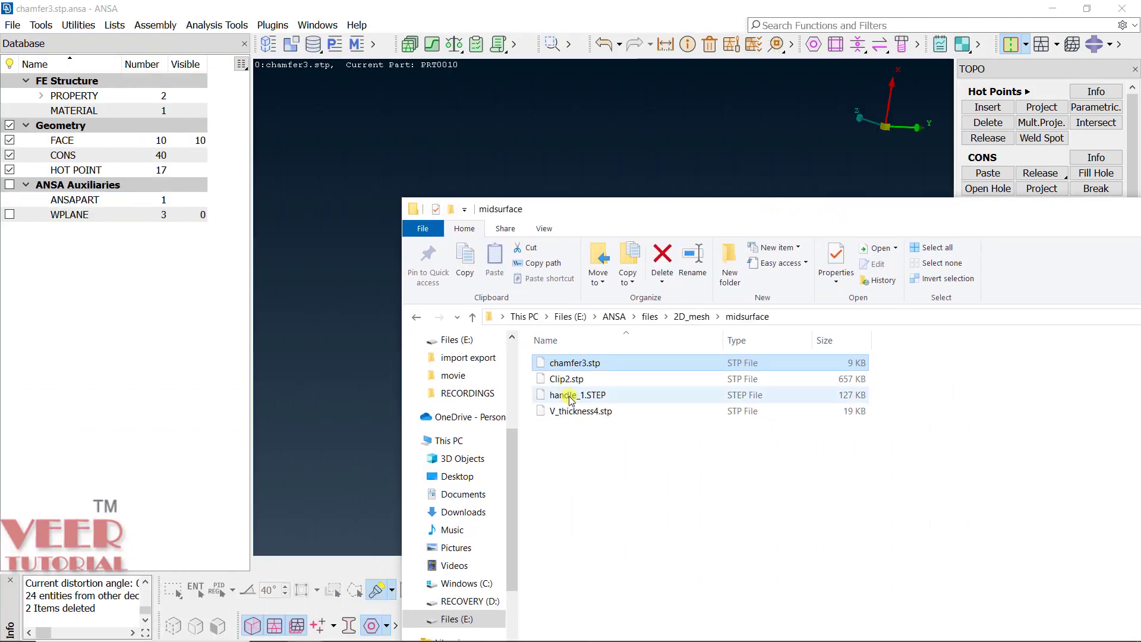
Open V_thickness4.stp from the midsurface folder as a new file in place of the current model
left_click(614, 416)
left_click_drag(605, 414, 394, 153)
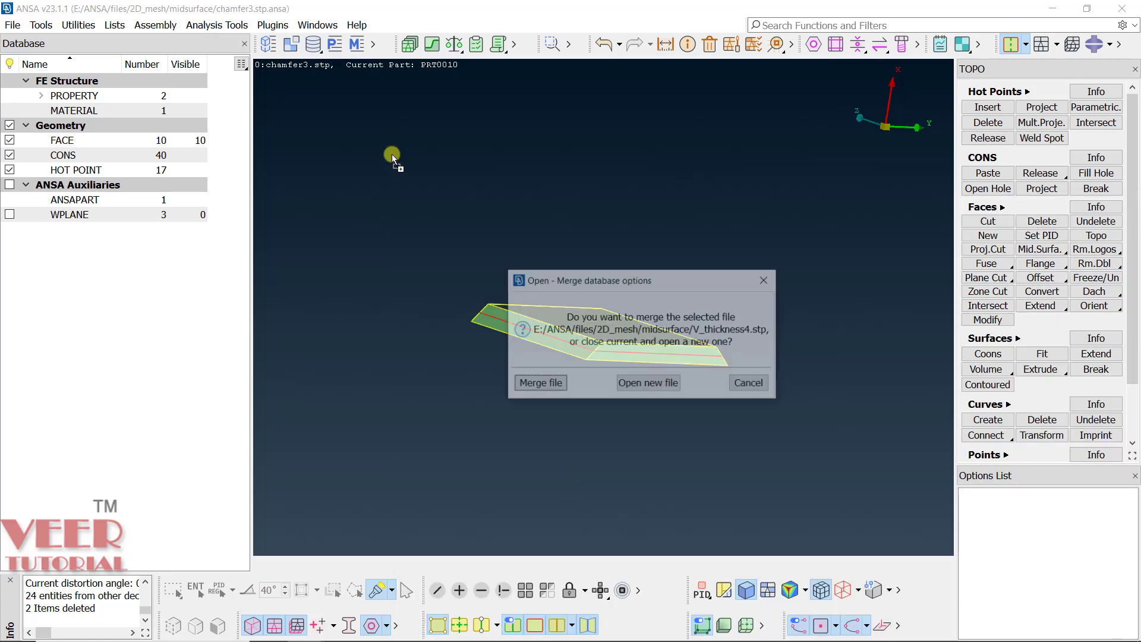
left_click(647, 387)
left_click(703, 441)
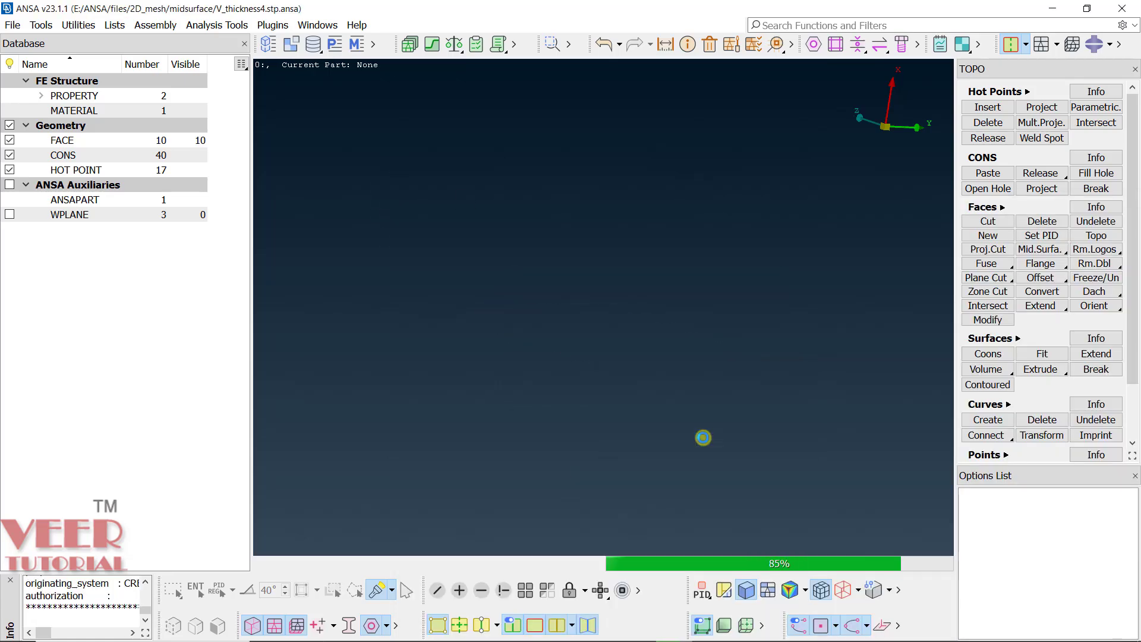
Run Mid.Surface Skin on the stepped block's visible faces with Treat Chamfers off, accepting the detected areas and the proposed offset side
left_click_drag(464, 316, 521, 366, "ctrl")
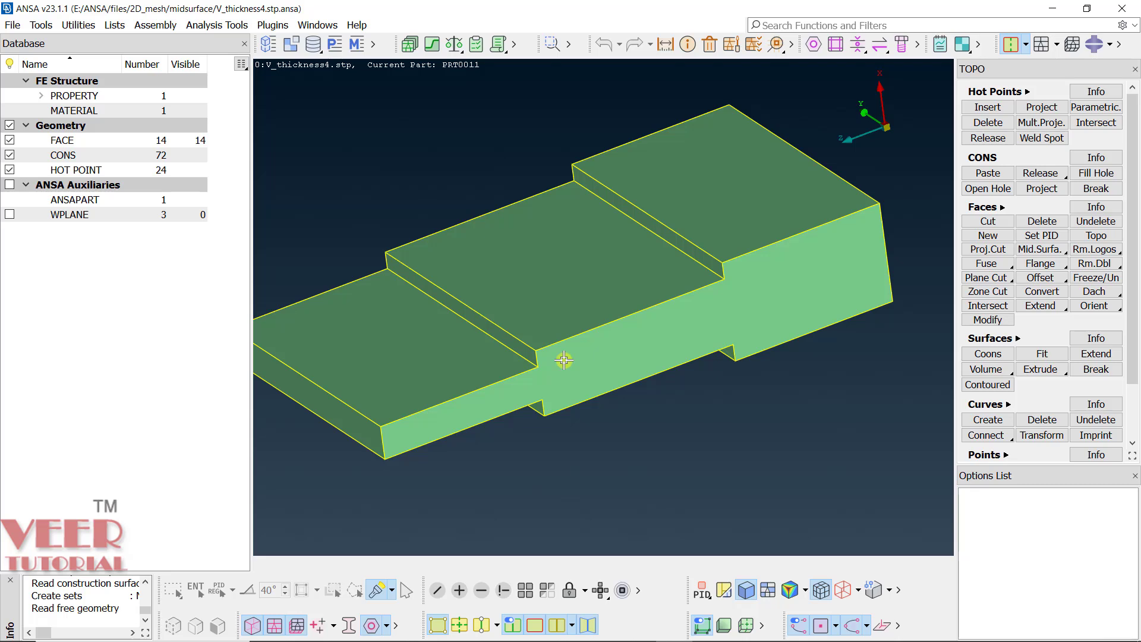
right_click(1034, 250)
left_click(1020, 264)
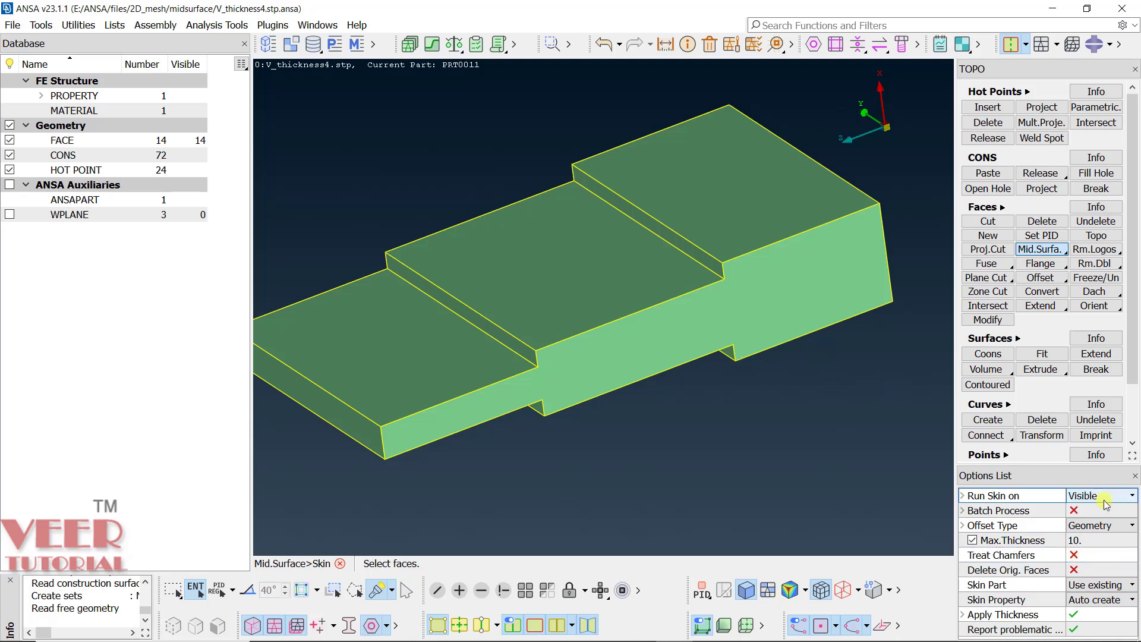
middle_click(737, 414)
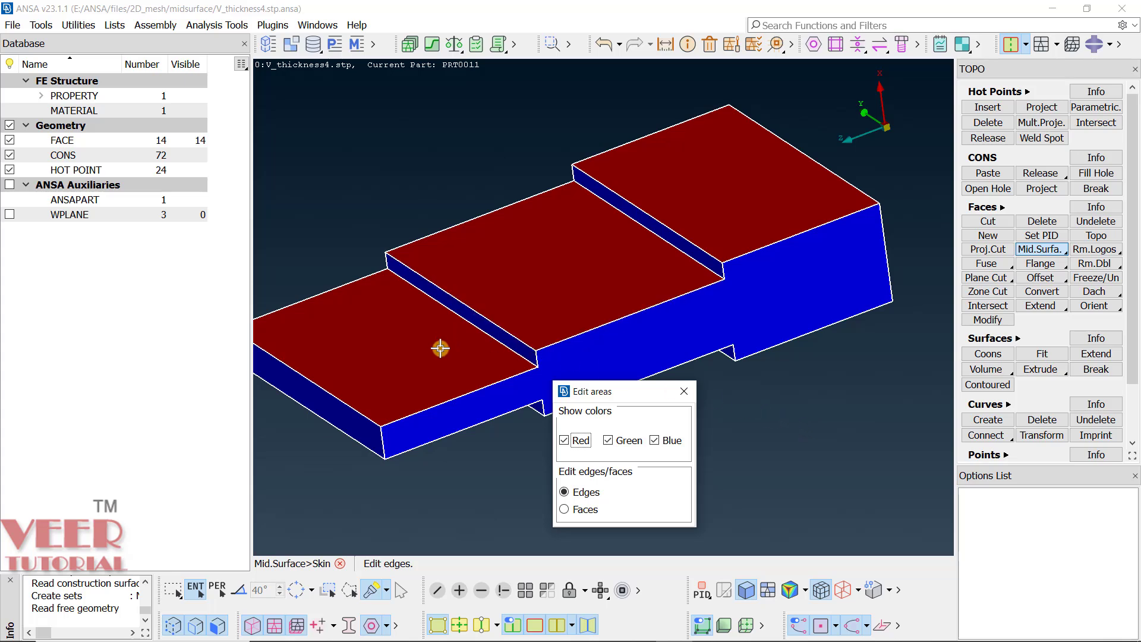
left_click_drag(851, 309, 734, 293, "ctrl")
scroll(520, 296, "up", 3)
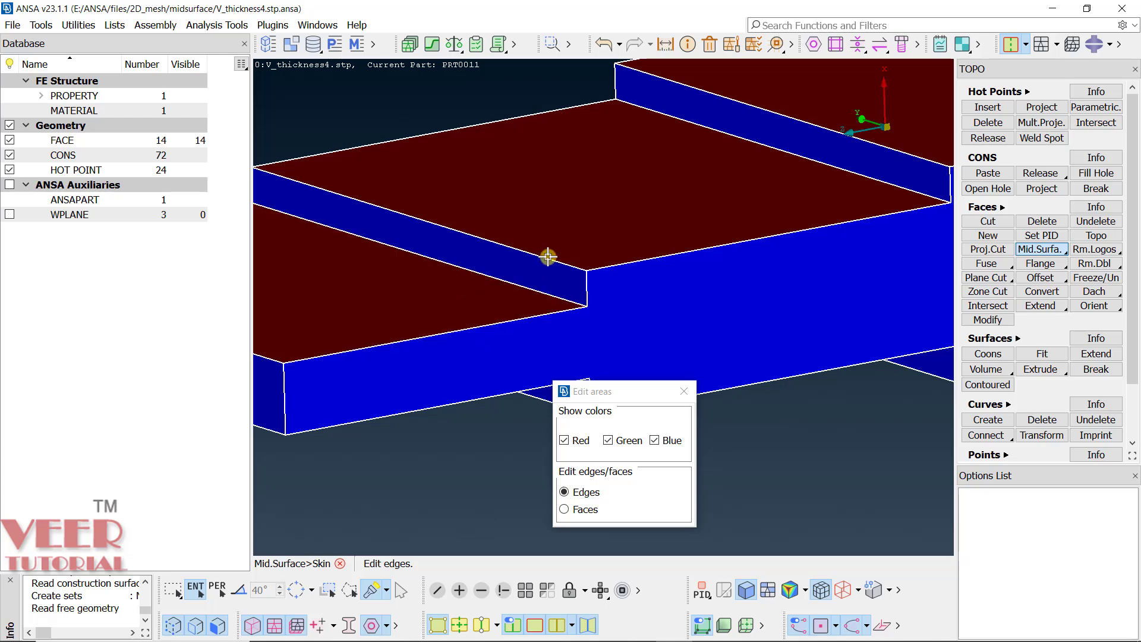
scroll(647, 310, "down", 3)
scroll(647, 310, "up", 2)
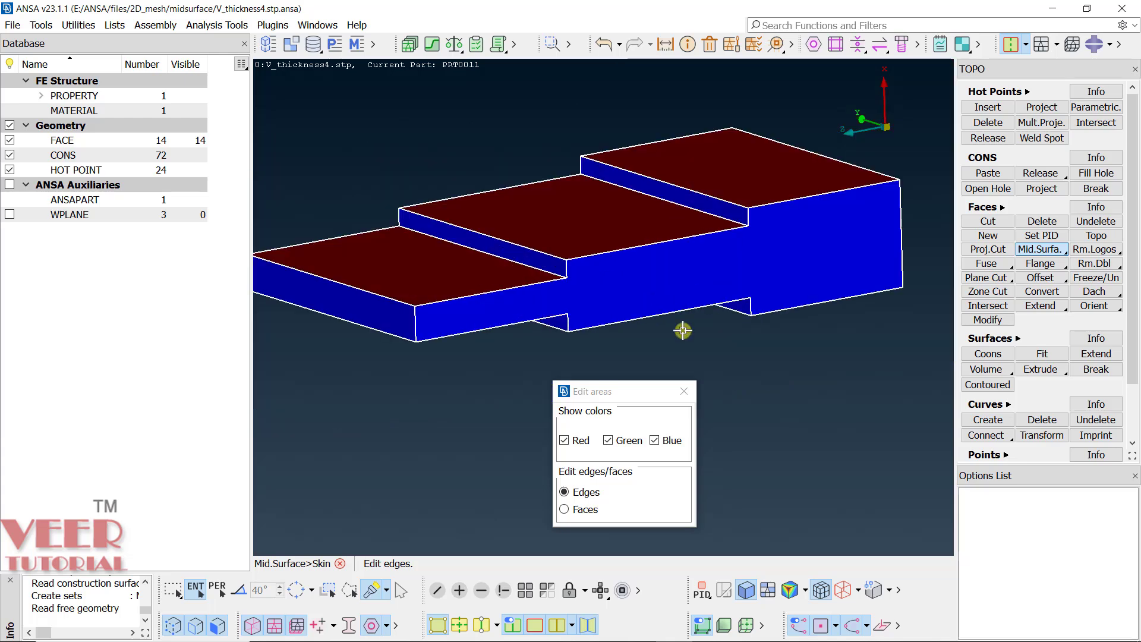
middle_click(758, 382)
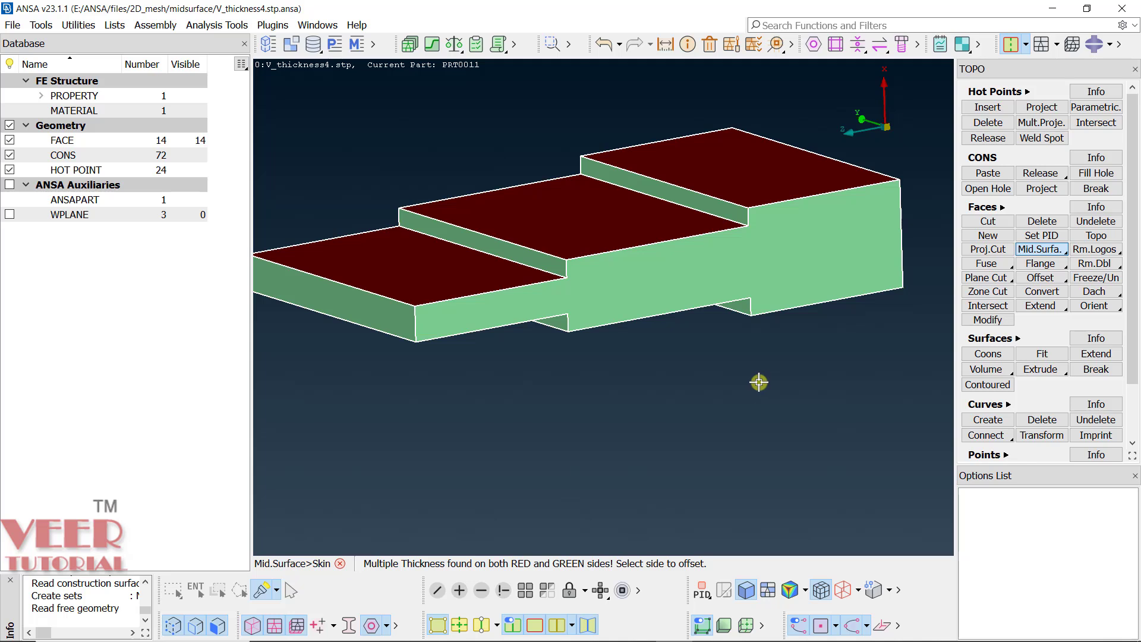
middle_click(758, 382)
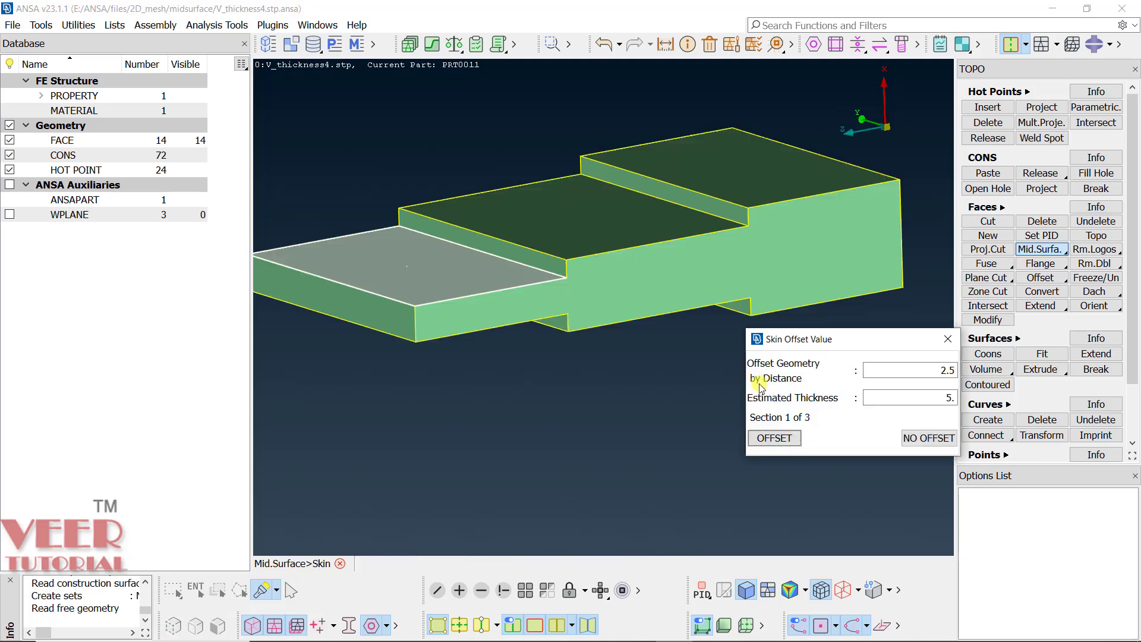
Offset the block's thinnest section by a distance of 2.5 with an estimated thickness of 5
left_click_drag(796, 345, 748, 331)
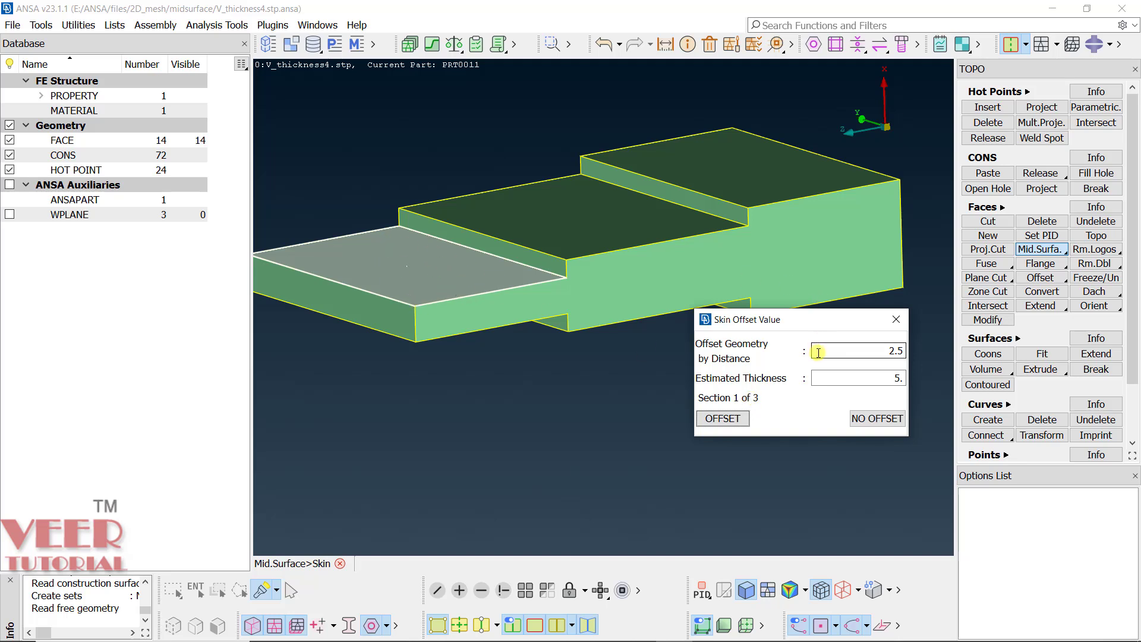
left_click_drag(854, 377, 918, 380)
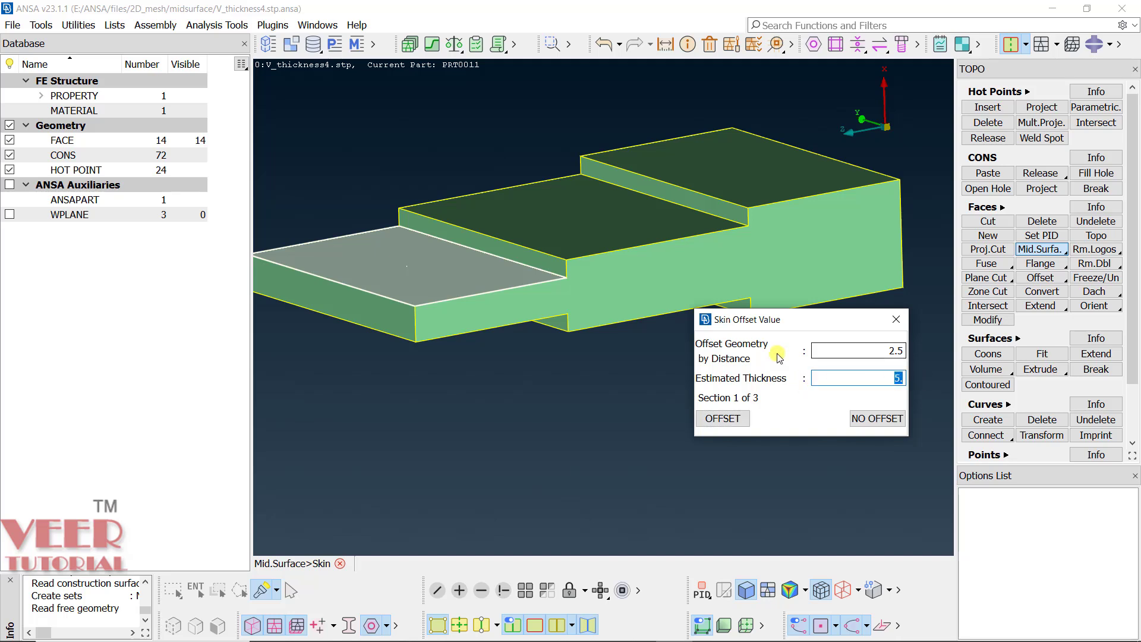
left_click(870, 351)
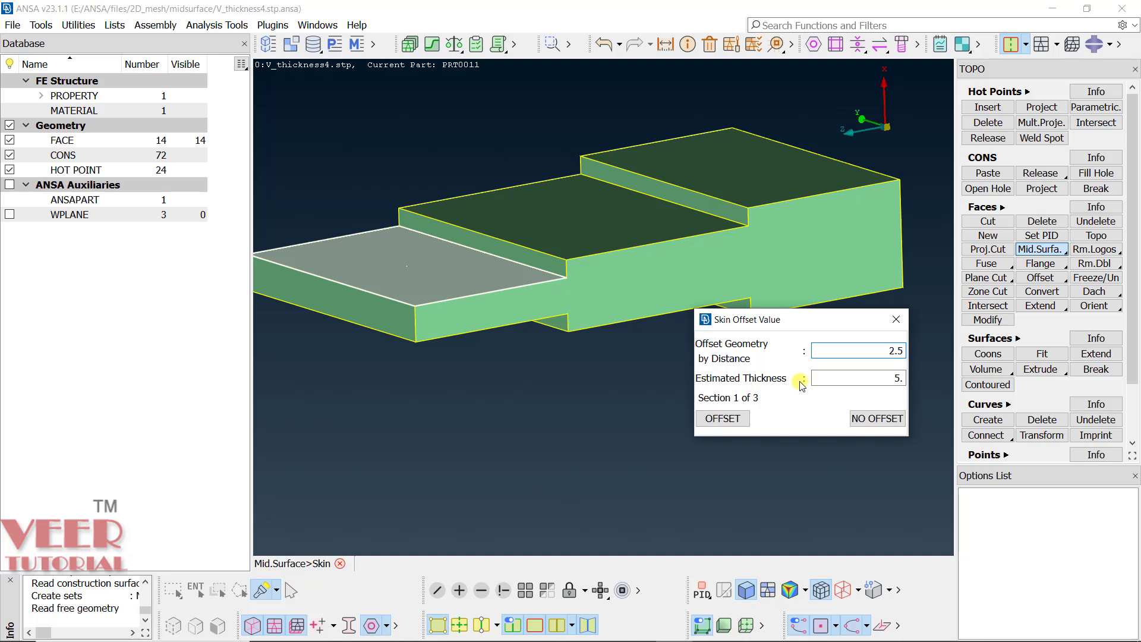
left_click(722, 418)
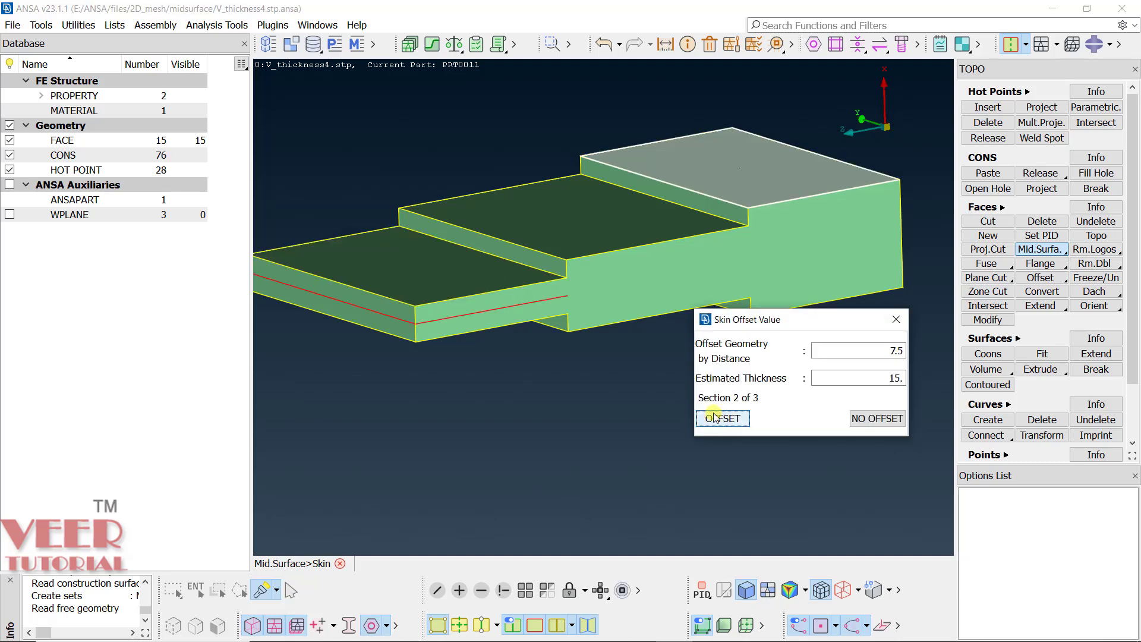
Offset the block's thickest section by a distance of 7.5 with an estimated thickness of 15
scroll(526, 377, "down", 5)
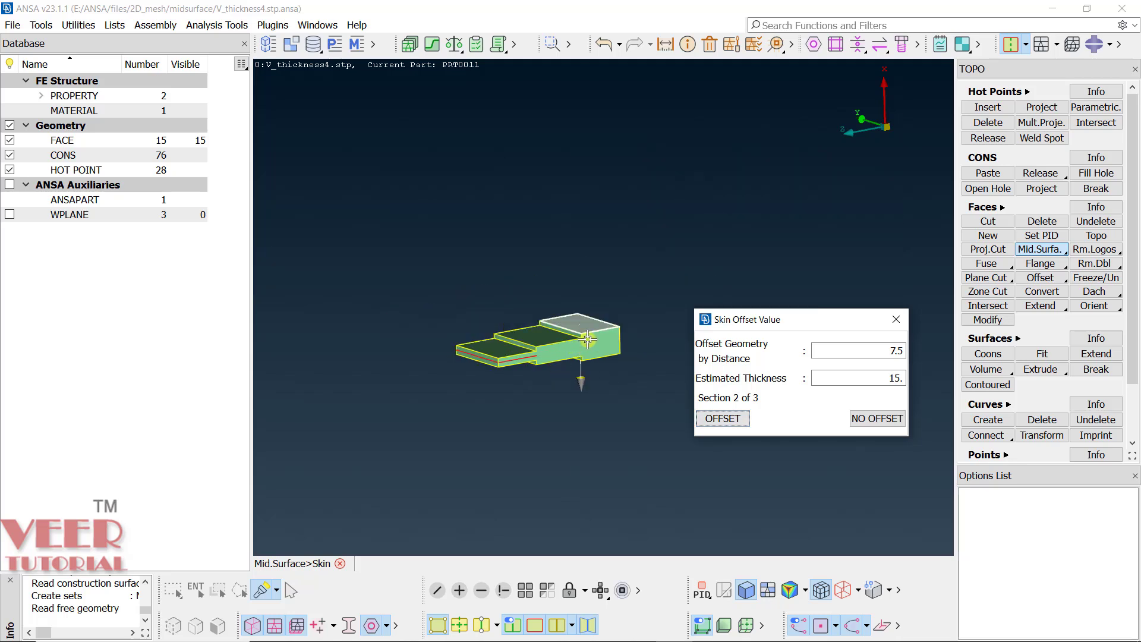
scroll(588, 339, "up", 5)
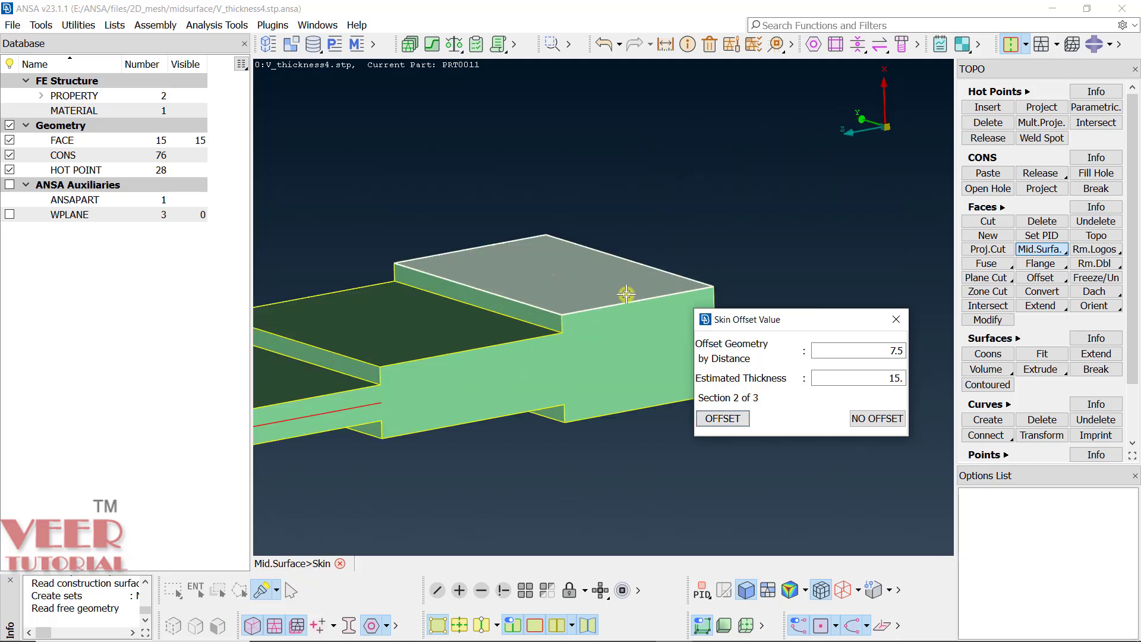
mouse_move(646, 343)
left_mouse_down("ctrl")
mouse_move(627, 277)
mouse_move(636, 337)
left_mouse_up("ctrl")
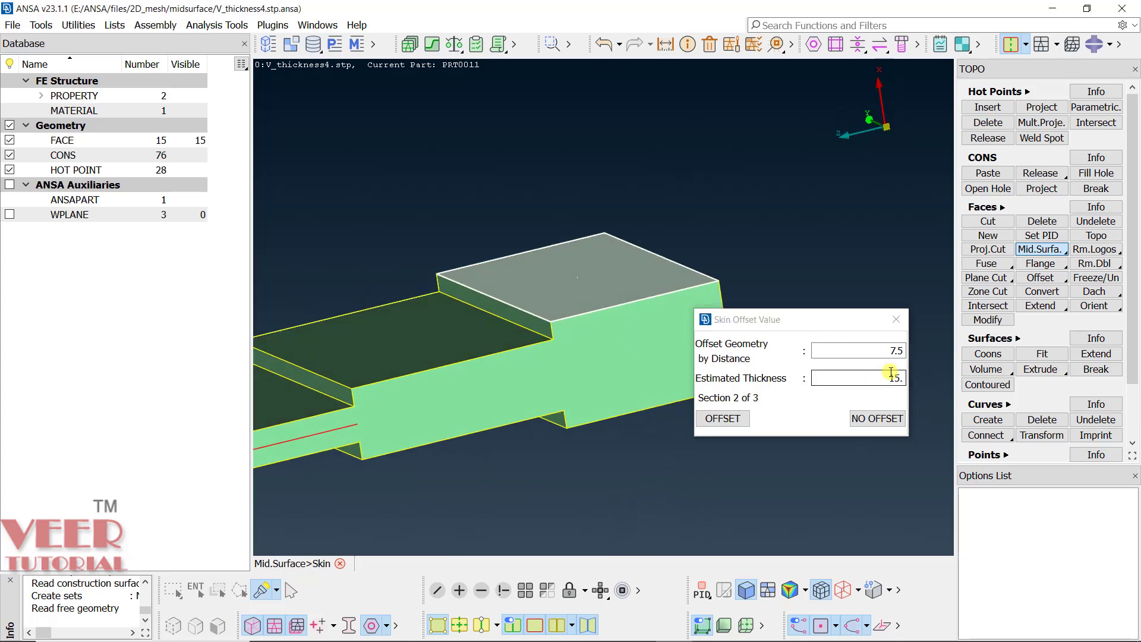
left_click(725, 416)
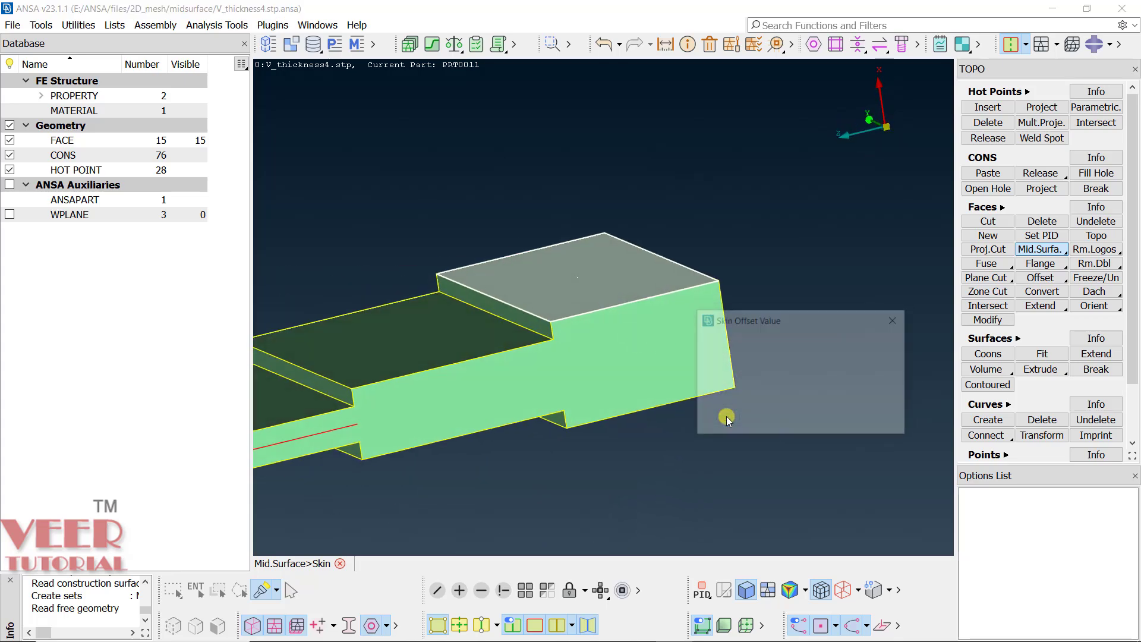
Offset the block's middle section by 5 with an estimated thickness of 10, and view the whole stepped block
scroll(334, 369, "up", 2)
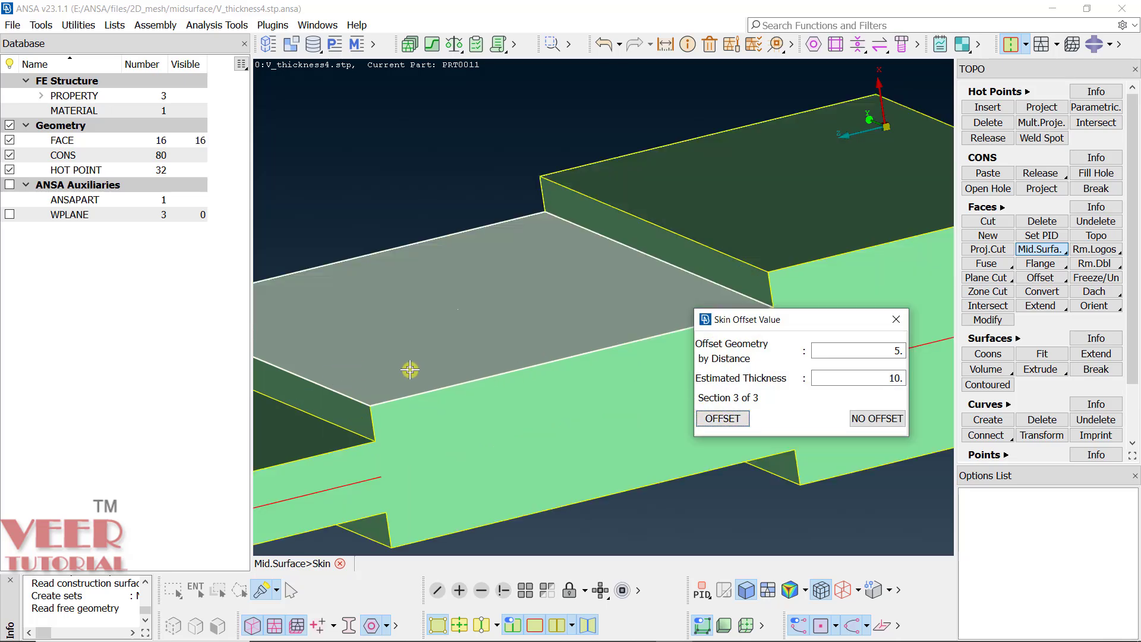
left_click(894, 376)
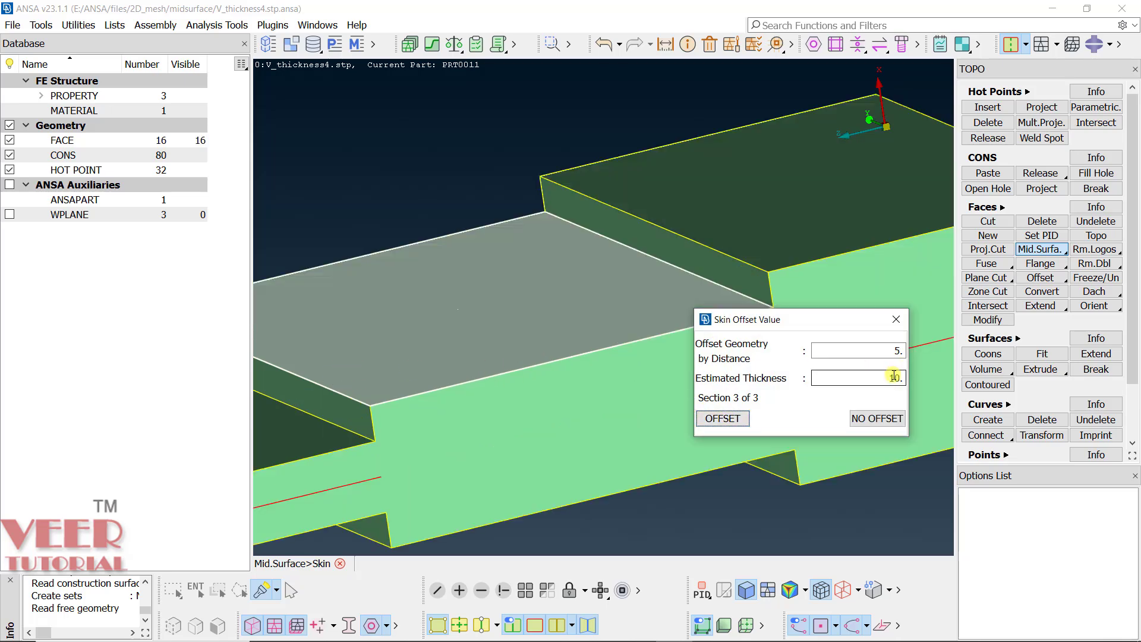
left_click(724, 418)
scroll(715, 302, "down", 3)
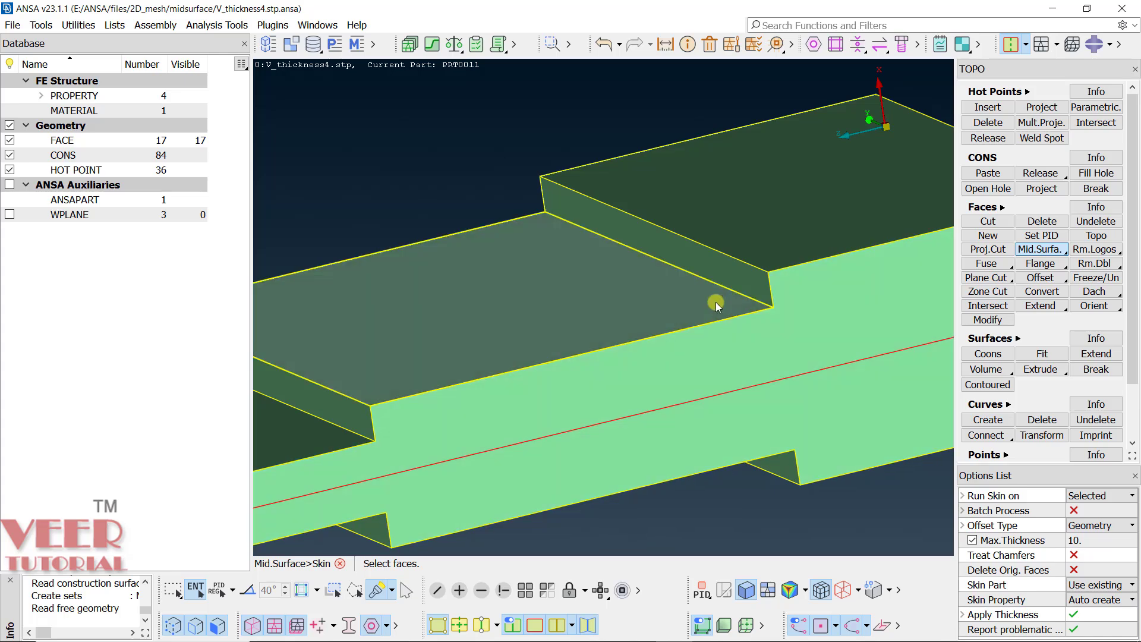
scroll(711, 301, "down", 3)
left_click_drag(711, 302, 717, 332, "ctrl")
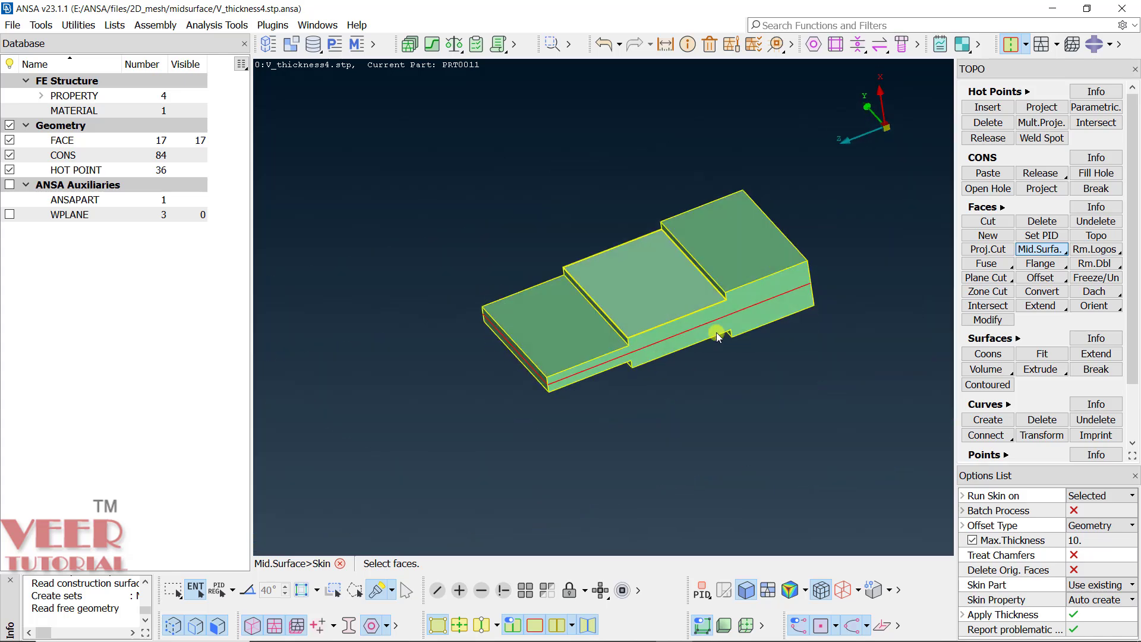
List the model's properties and hide the original block's Default PSHELL Property, leaving the three mid-surfaces
scroll(718, 286, "up", 3)
left_click(335, 43)
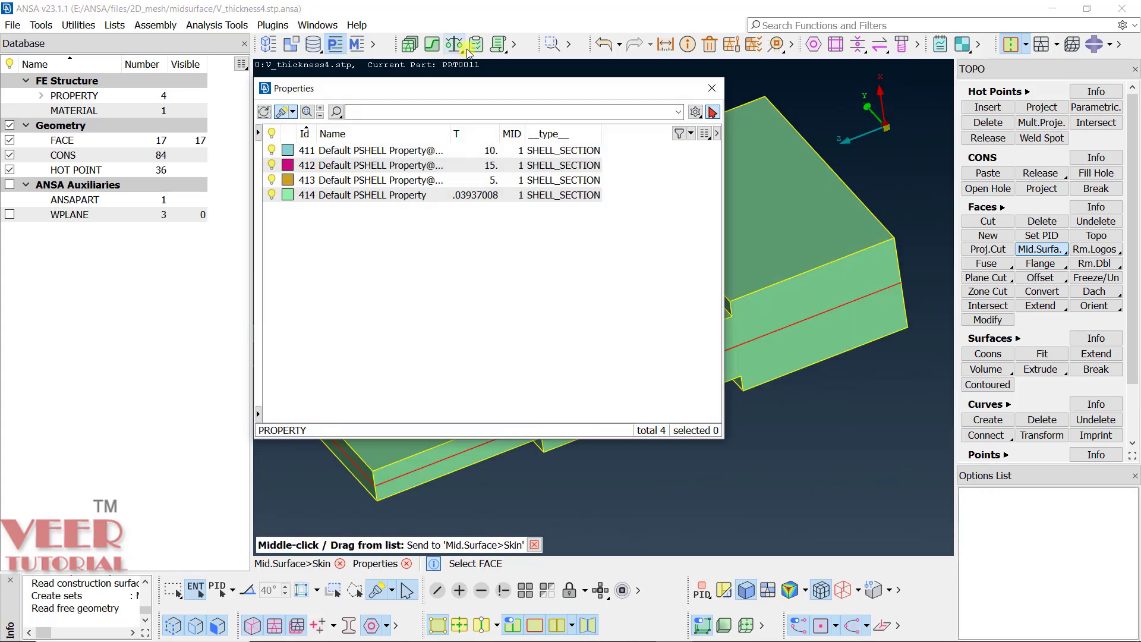
left_click_drag(455, 105, 245, 141)
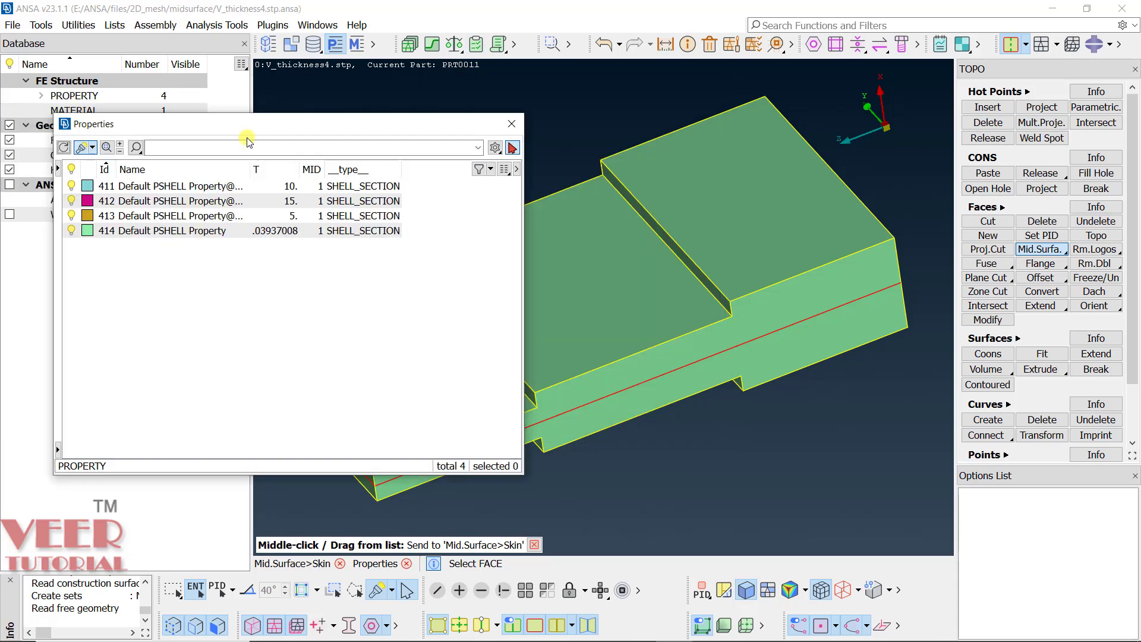
left_click(174, 232)
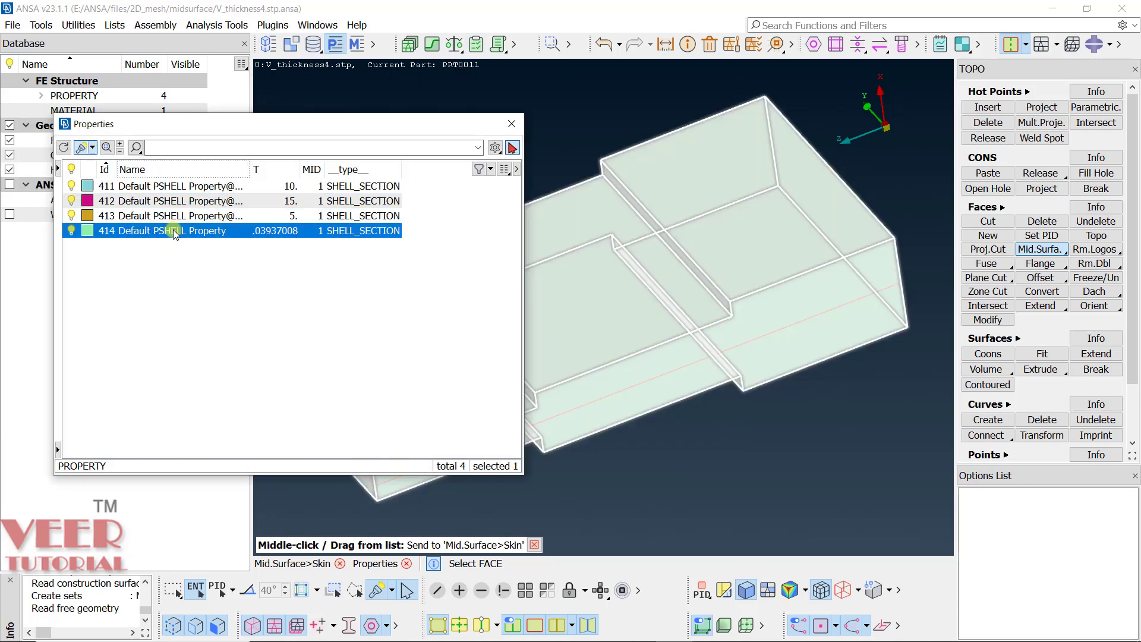
left_click(71, 232)
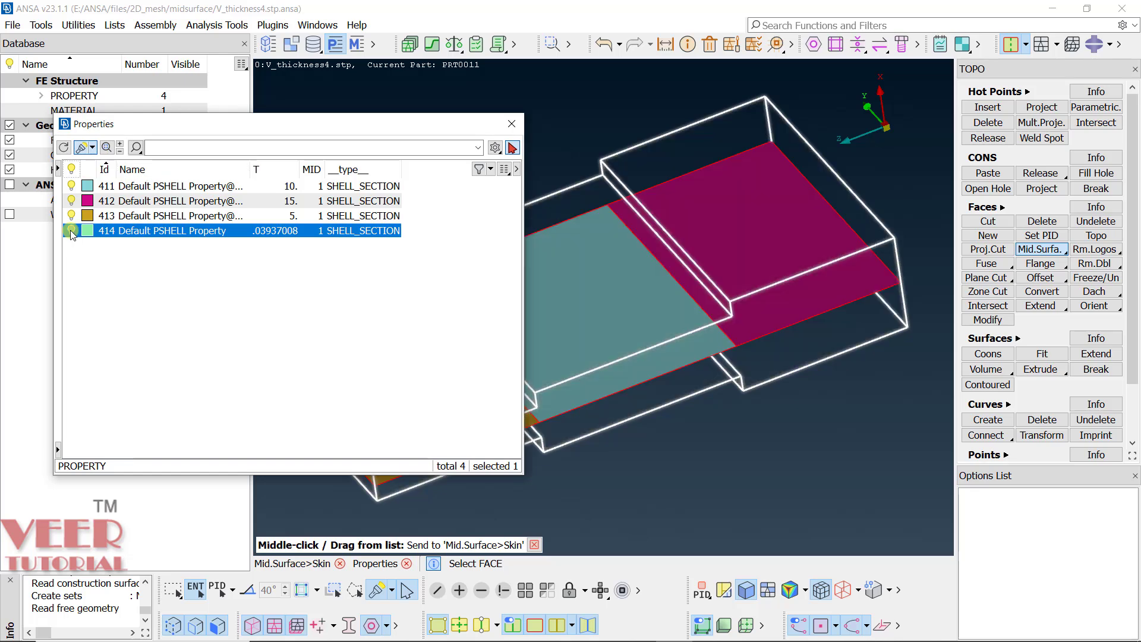
Review the thickness assigned to each of the three mid-surface properties by highlighting them one at a time, and inspect the faces
left_click(208, 188)
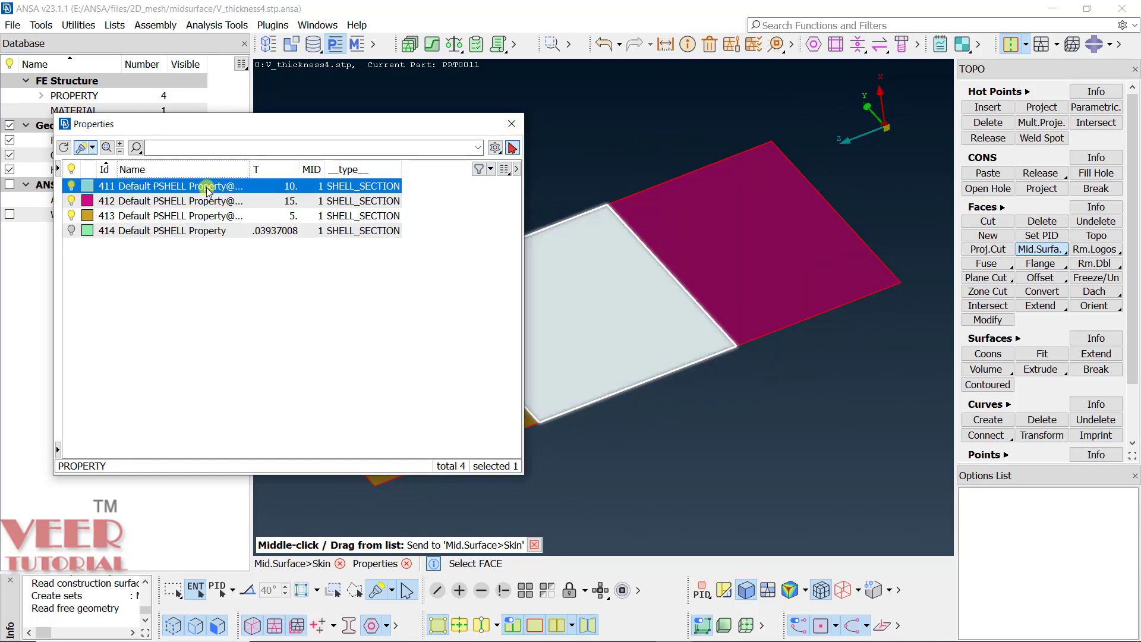
left_click(186, 218)
left_click(290, 215)
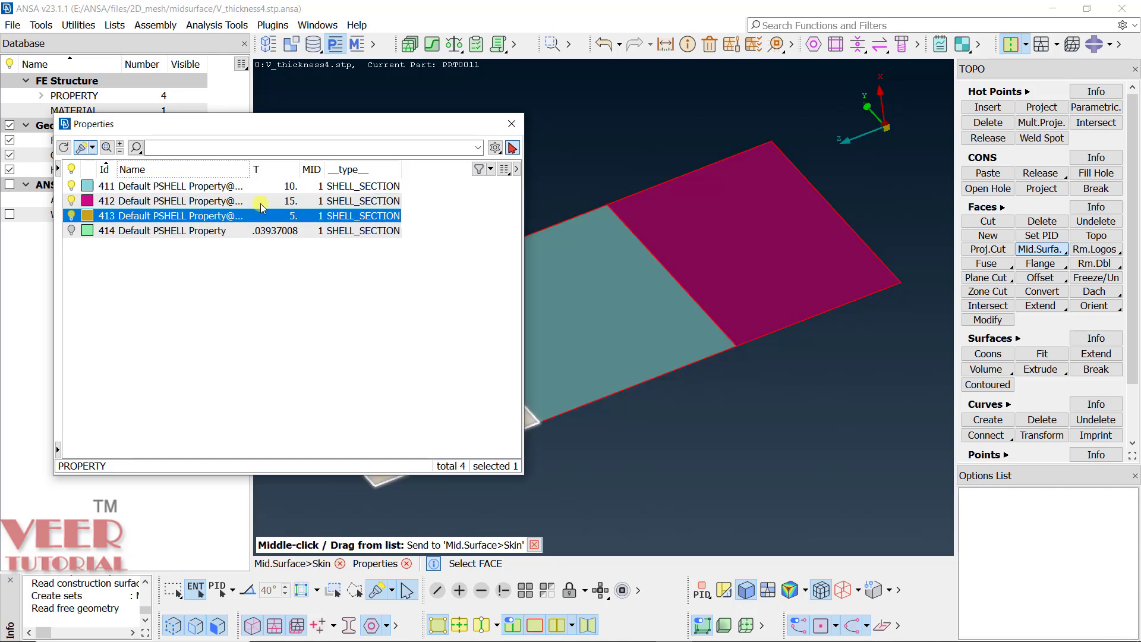
left_click(262, 186)
left_click(261, 200)
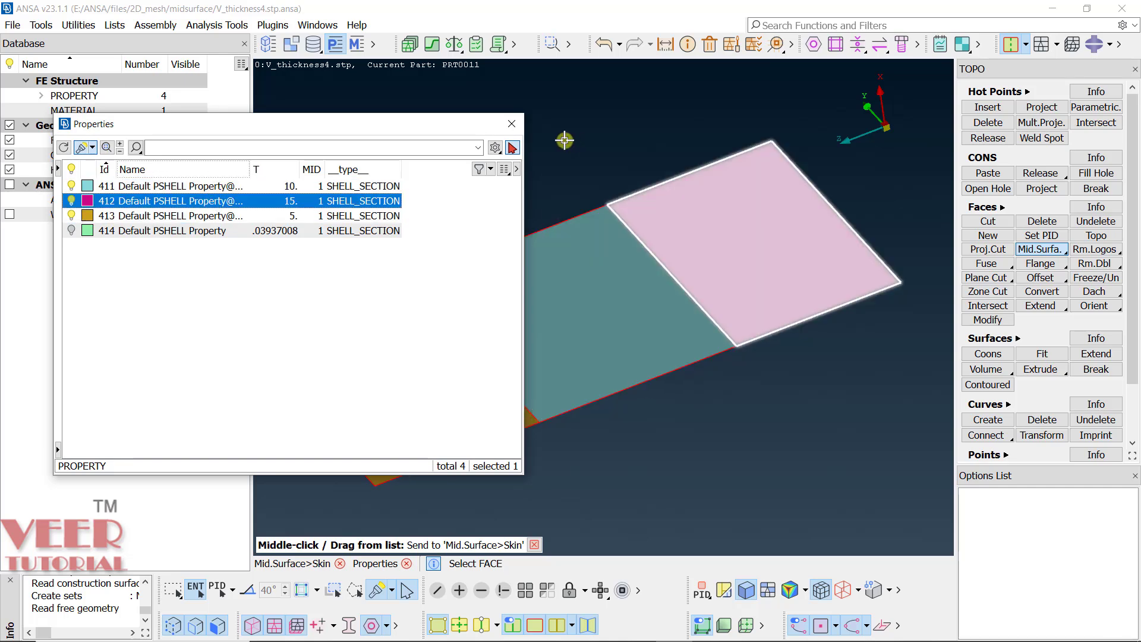
left_click(514, 124)
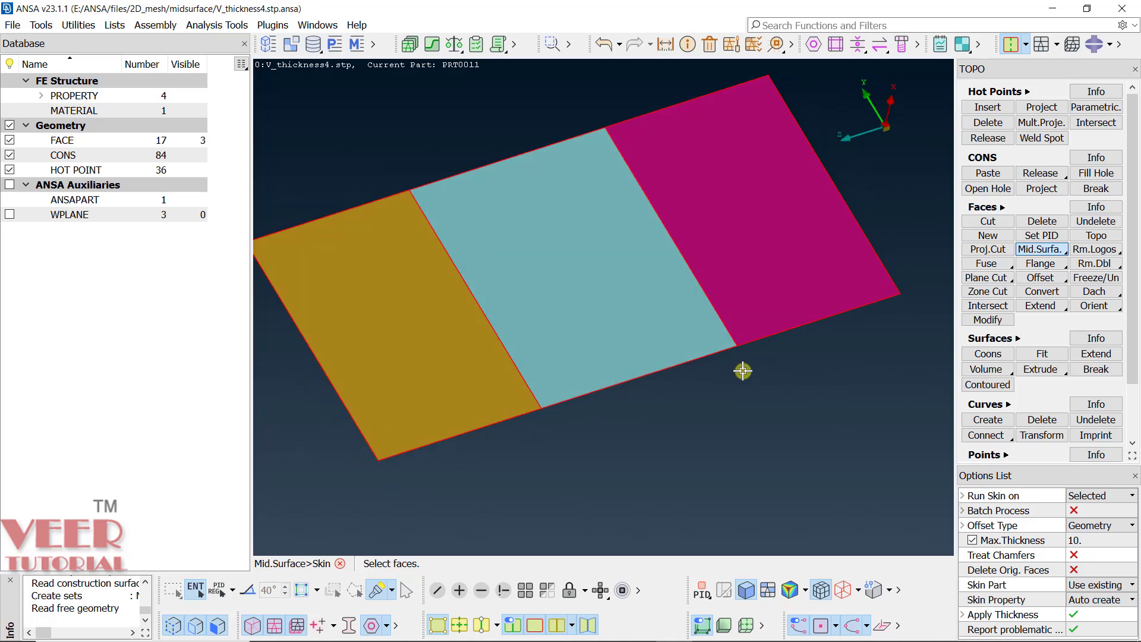
left_click(727, 300)
mouse_move(874, 344)
left_mouse_down("ctrl")
mouse_move(858, 306)
mouse_move(865, 334)
left_mouse_up("ctrl")
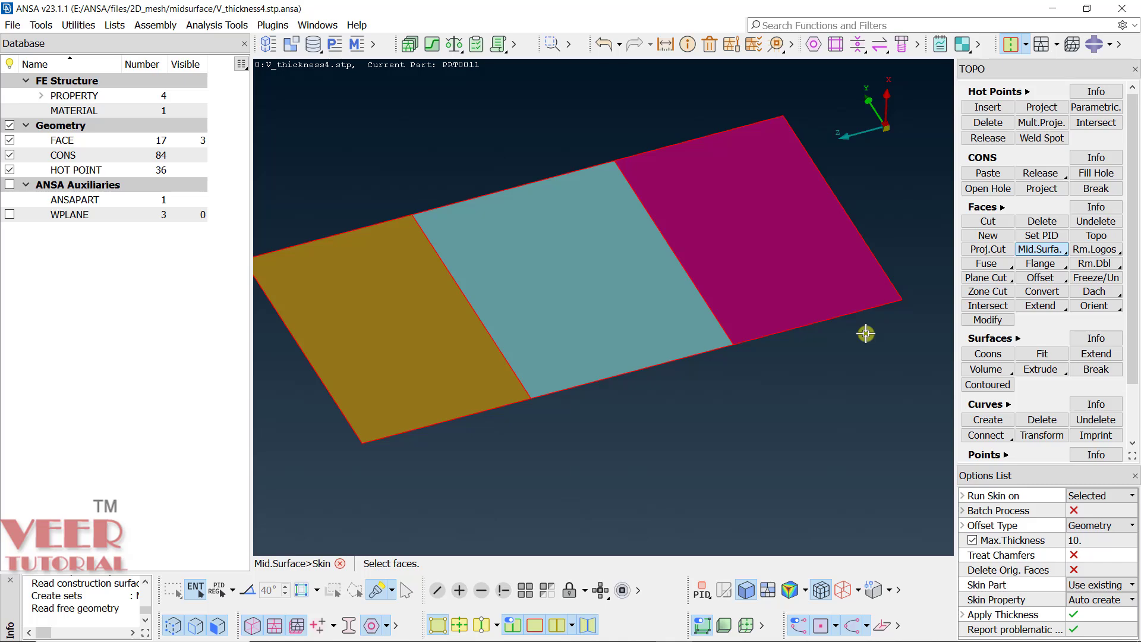
Show the original block around the mid-surfaces for comparison and hide it again
left_click(334, 44)
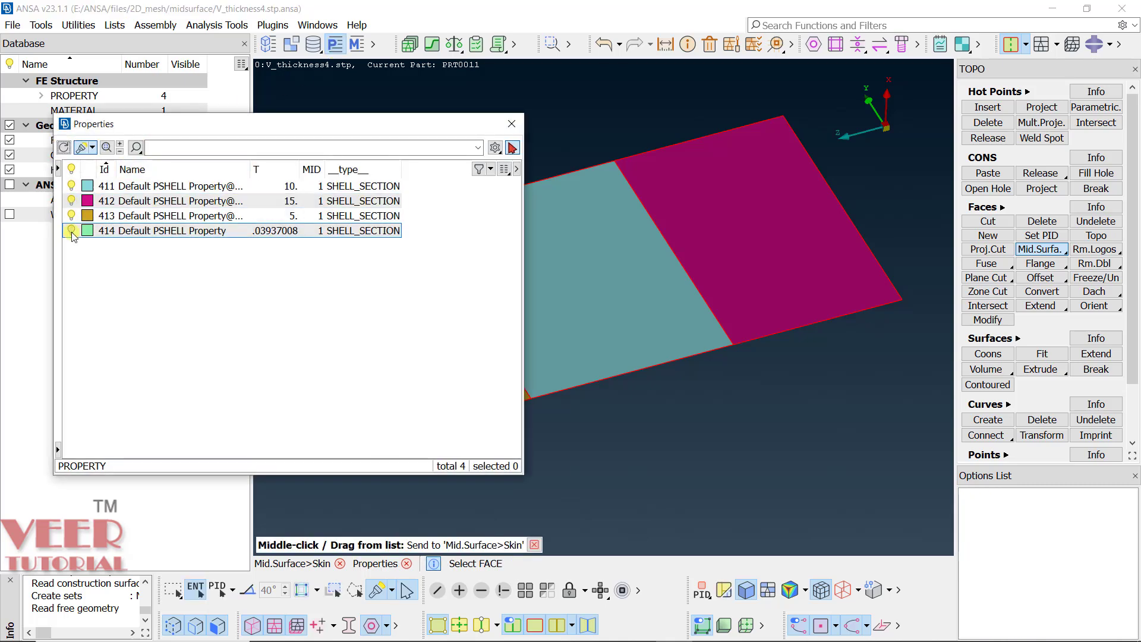
left_click(72, 232)
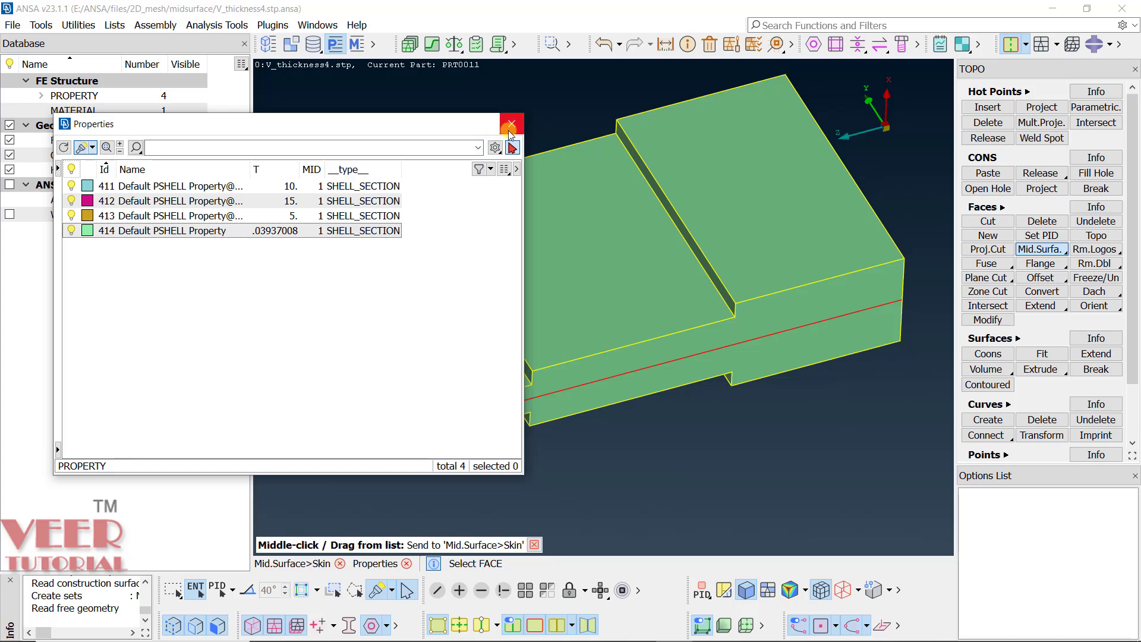
left_click(72, 231)
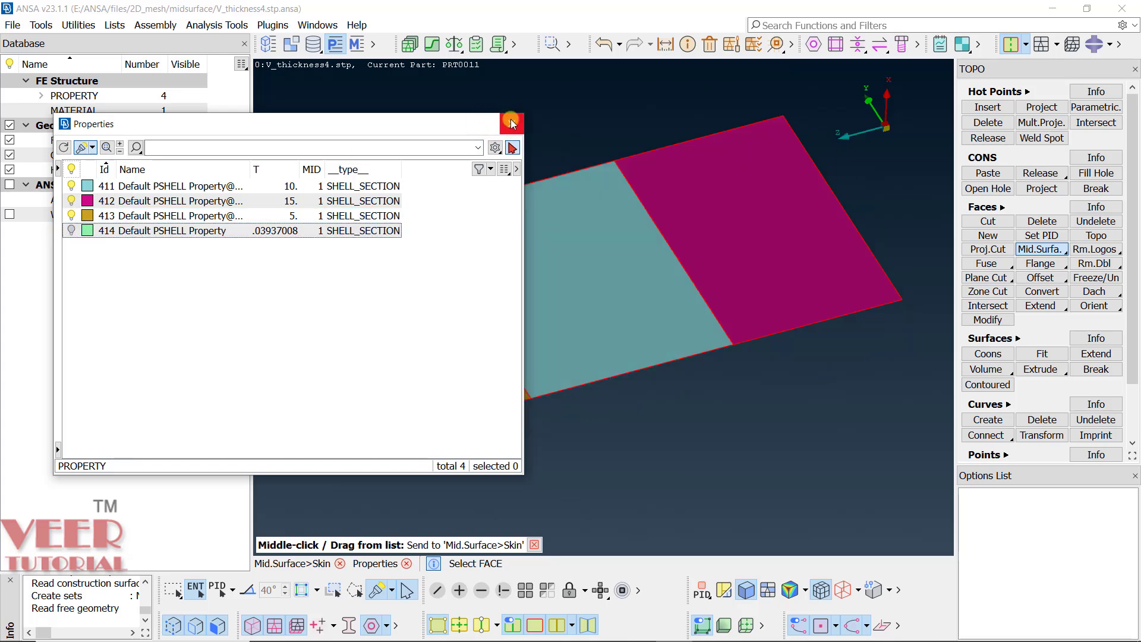
left_click(511, 123)
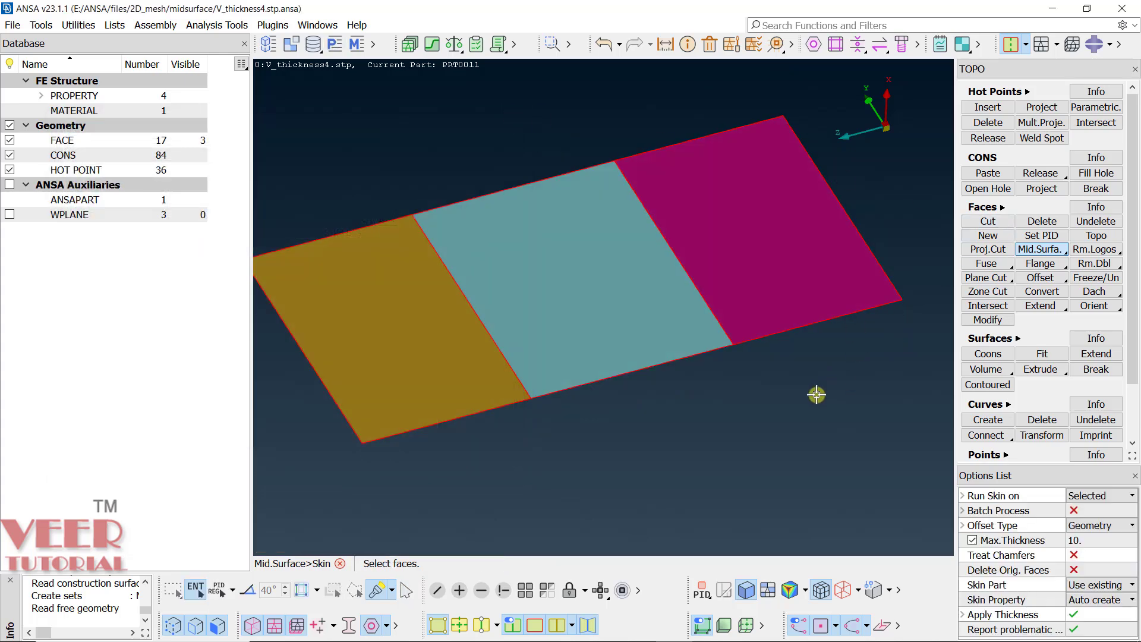
Switch the display to ENT mode and leave the Mid.Surface Skin function
left_click(702, 588)
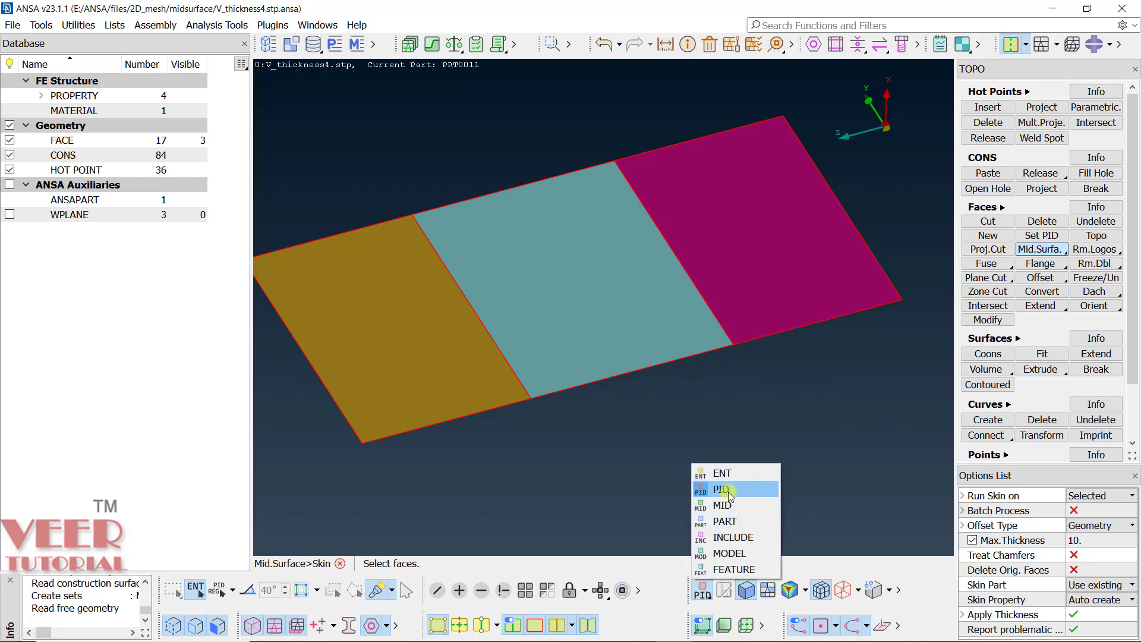
left_click(722, 472)
left_click(482, 301)
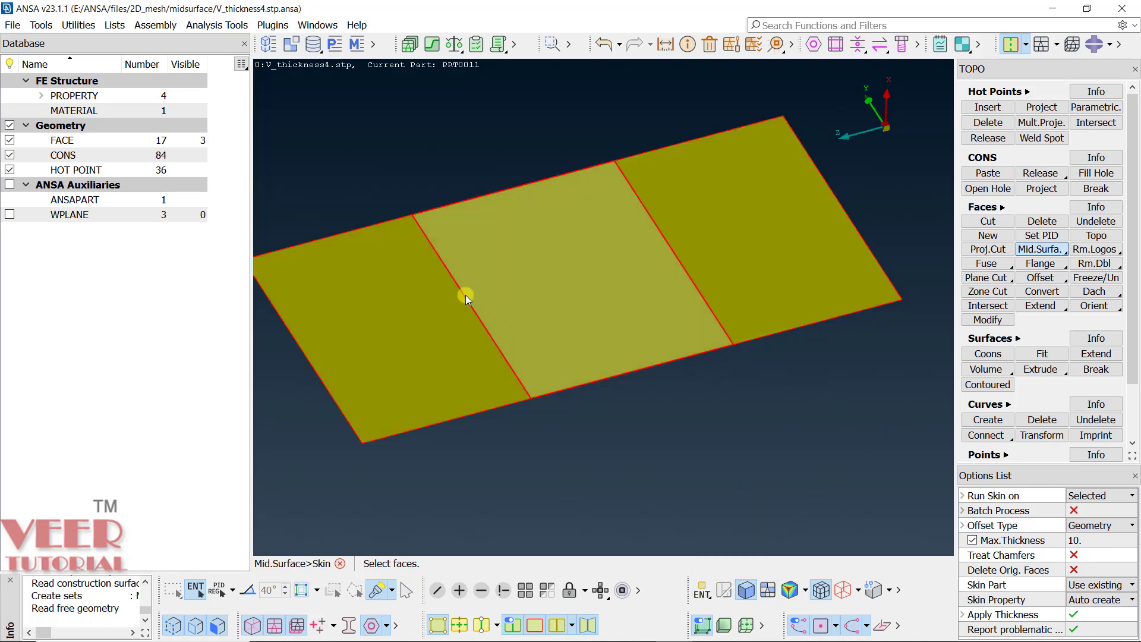
key("Escape")
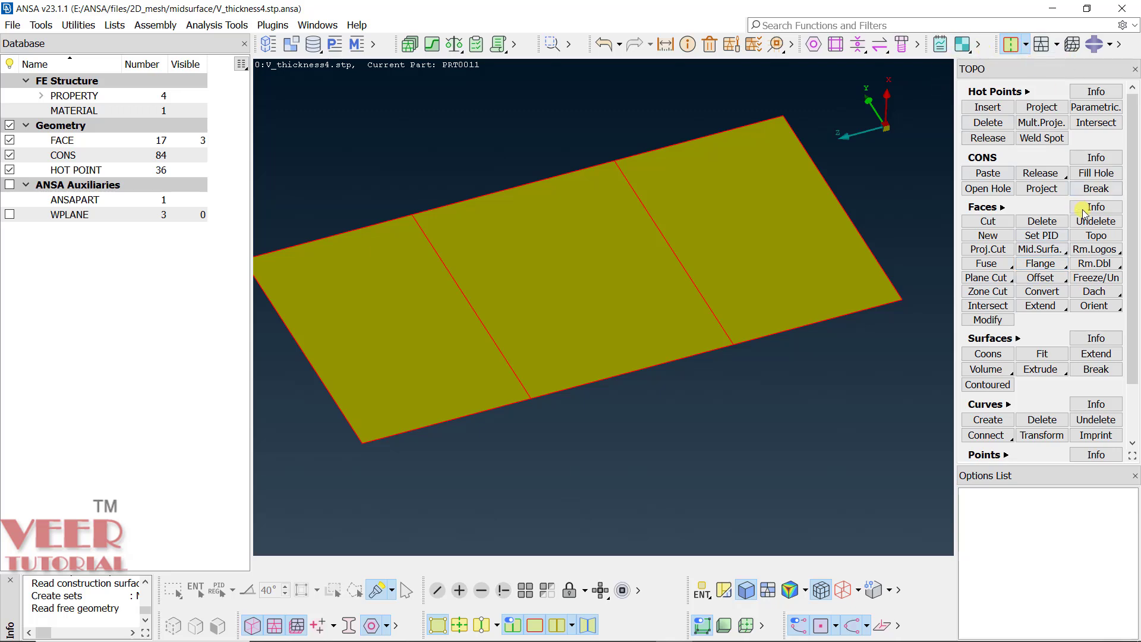
Run Topo on all edges of the three mid-surfaces with middle tolerances to paste their shared boundaries, and check the joined edges
left_click(1096, 235)
scroll(659, 271, "down", 5)
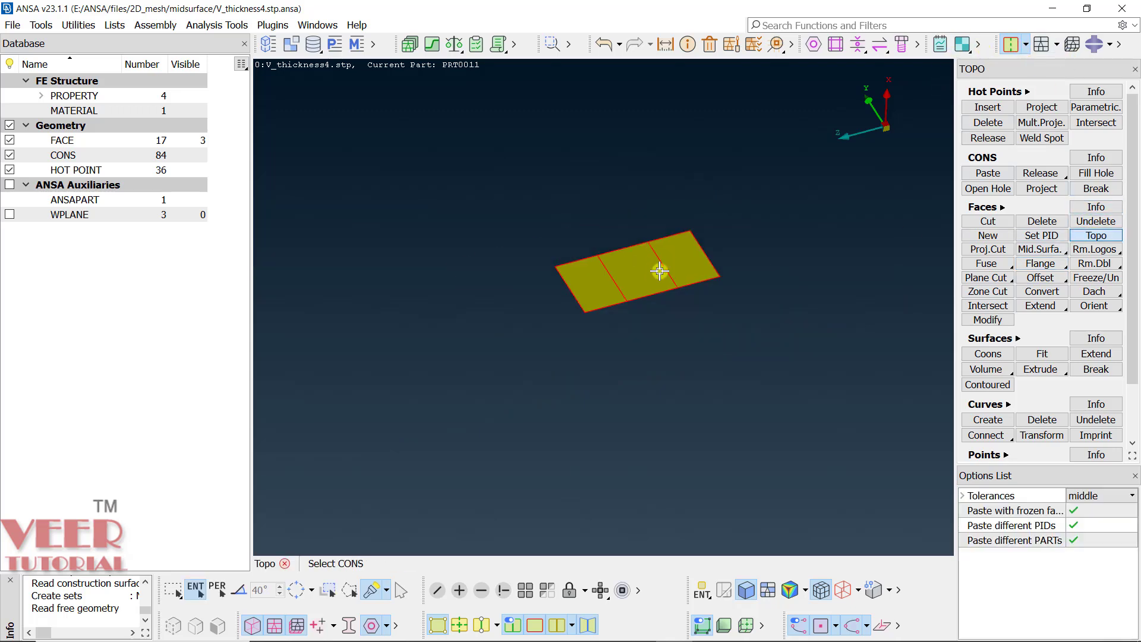
left_click_drag(471, 163, 854, 408)
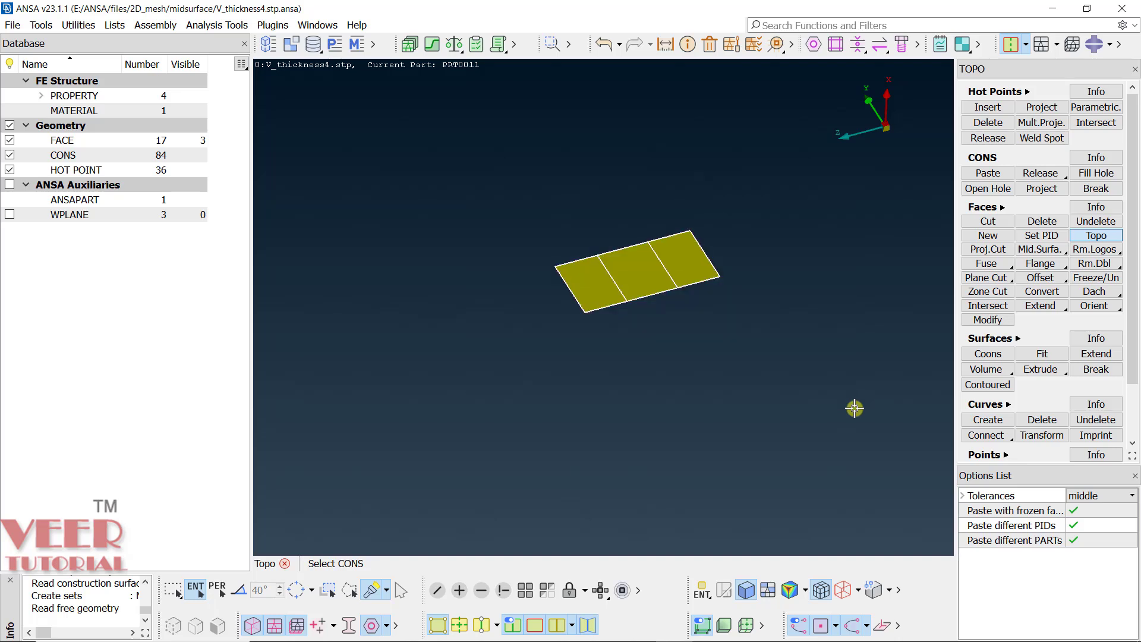
middle_click(700, 385)
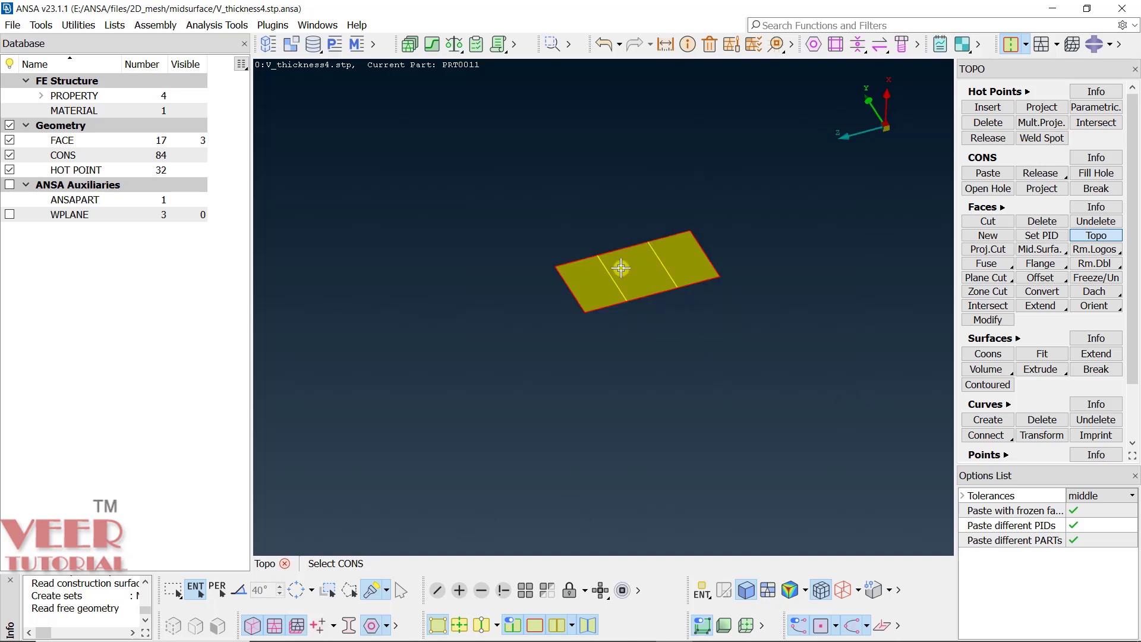
scroll(618, 270, "up", 5)
scroll(551, 328, "down", 5)
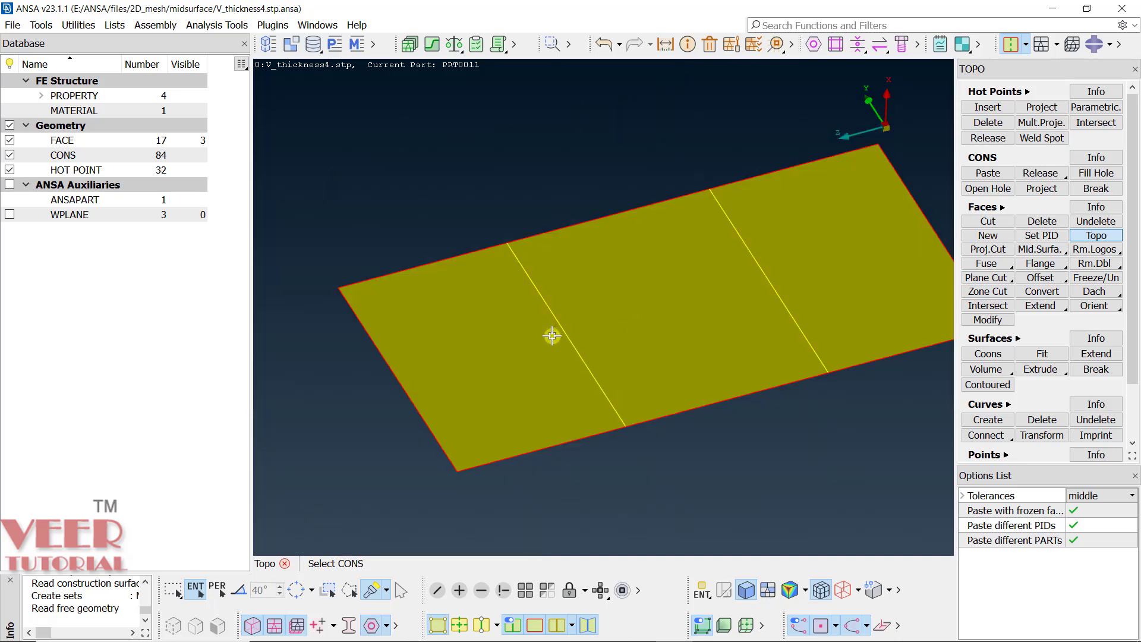
scroll(556, 321, "up", 5)
scroll(612, 337, "down", 5)
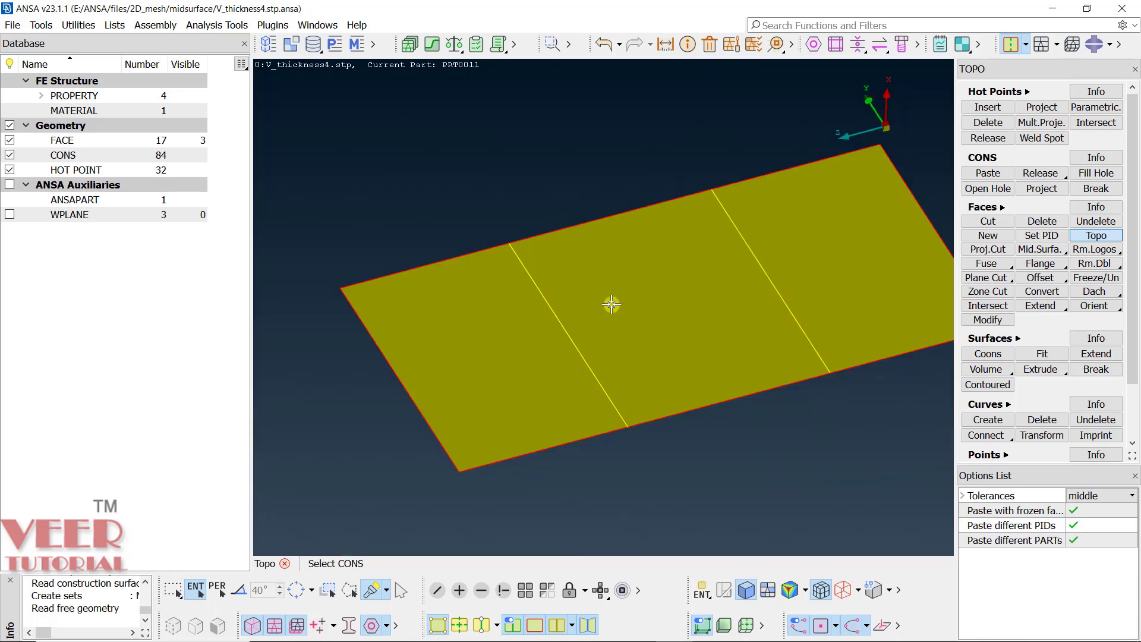
scroll(613, 304, "down", 2)
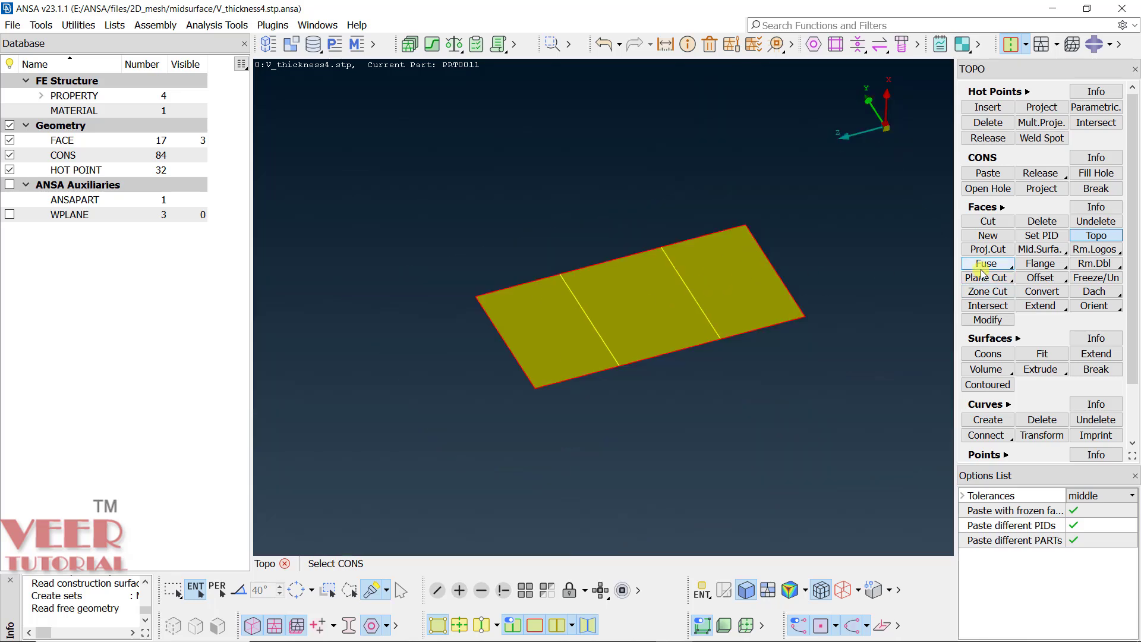
Switch to the mesh module and assign an element length of 5 to all perimeters of the mid-surfaces
left_click(1042, 45)
left_click(1024, 177)
left_click_drag(329, 158, 951, 493)
middle_click(524, 205)
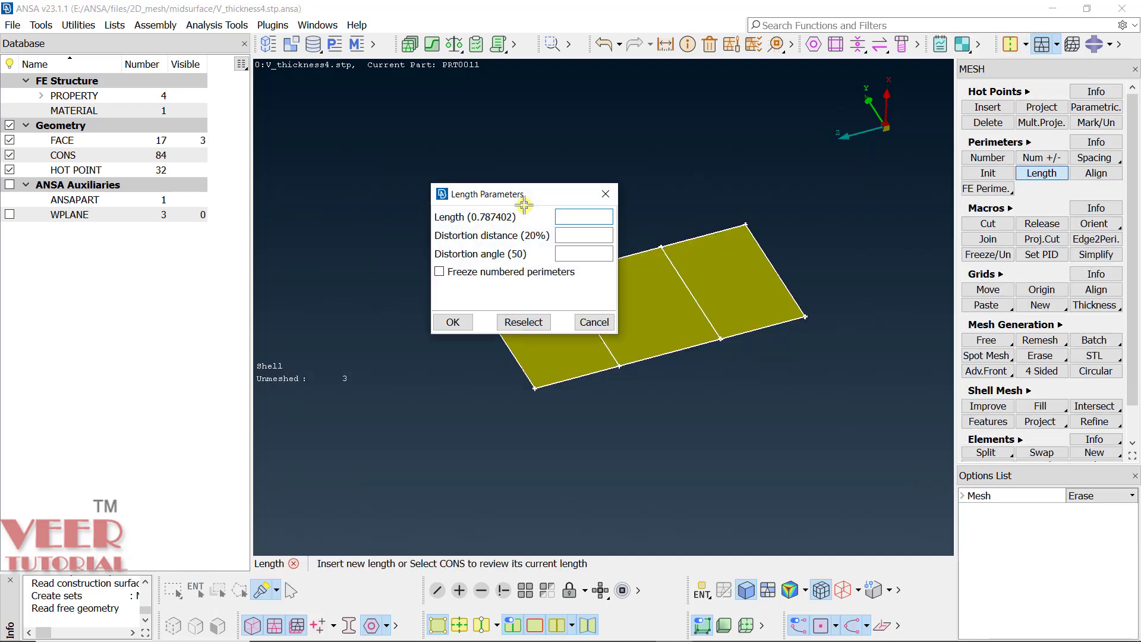
type("5")
left_click(454, 321)
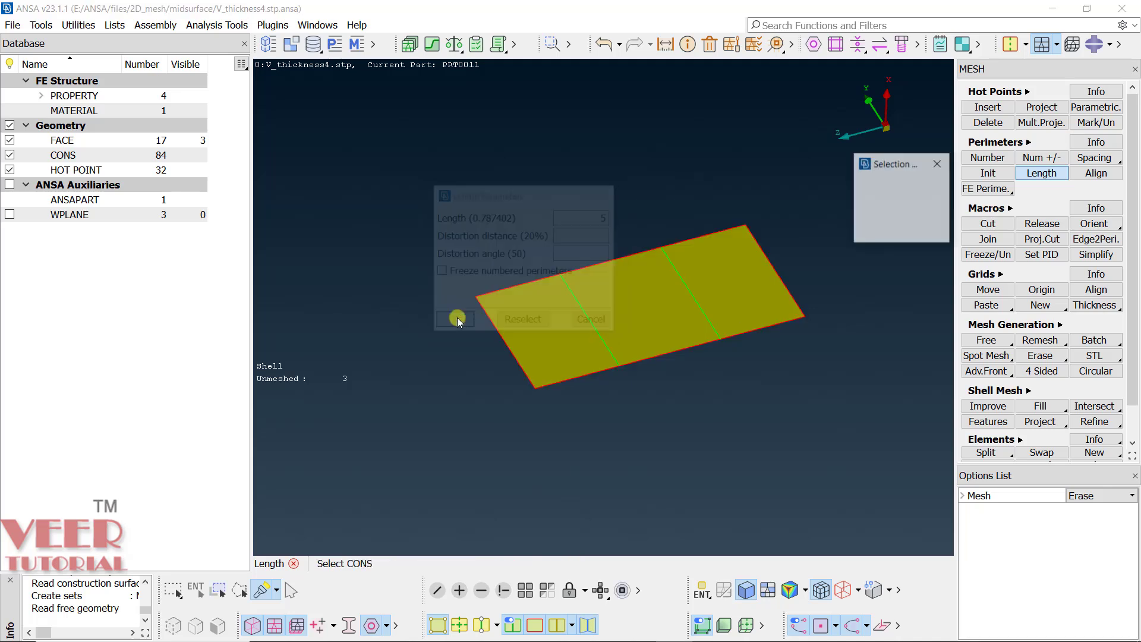
key("Escape")
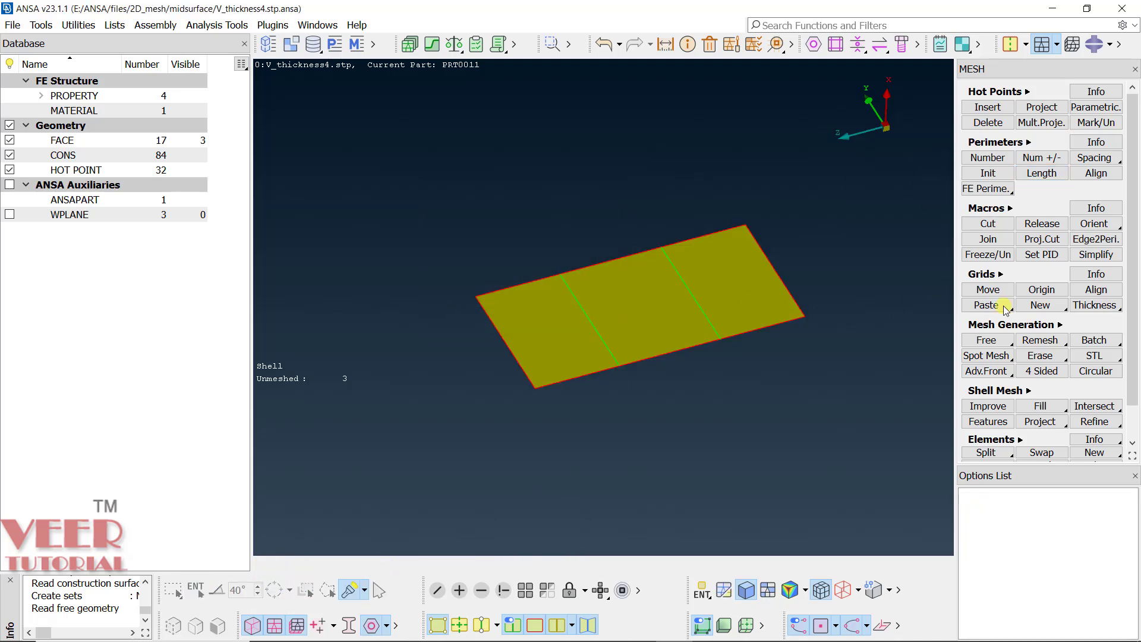
Mesh the visible mid-surfaces with the Best algorithm
left_click(1060, 325)
right_click(1054, 367)
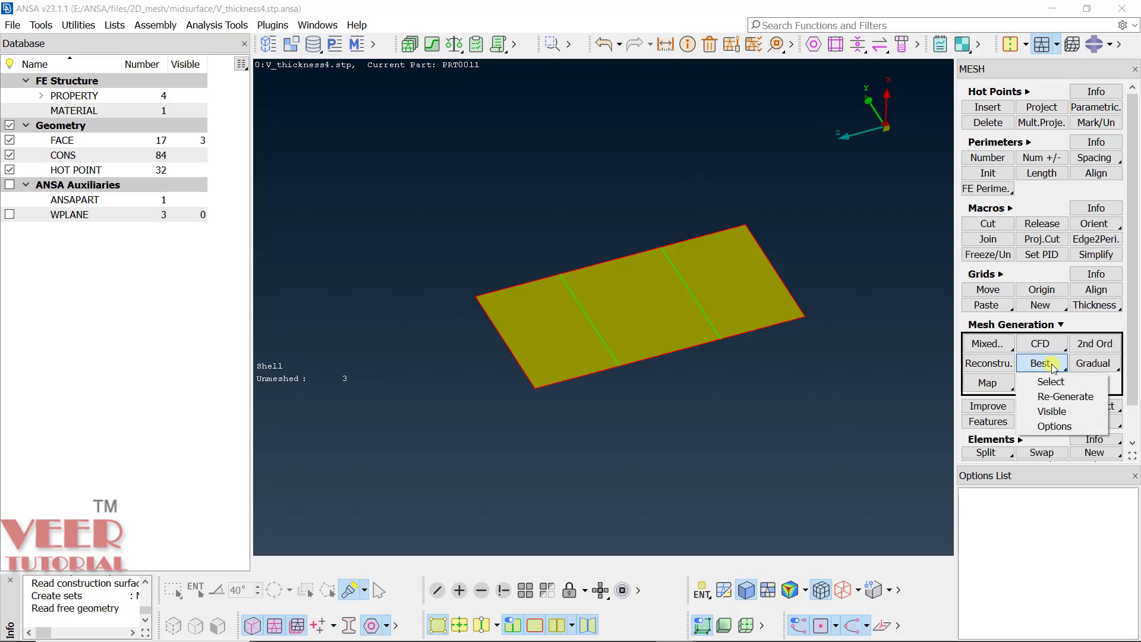
left_click(1058, 411)
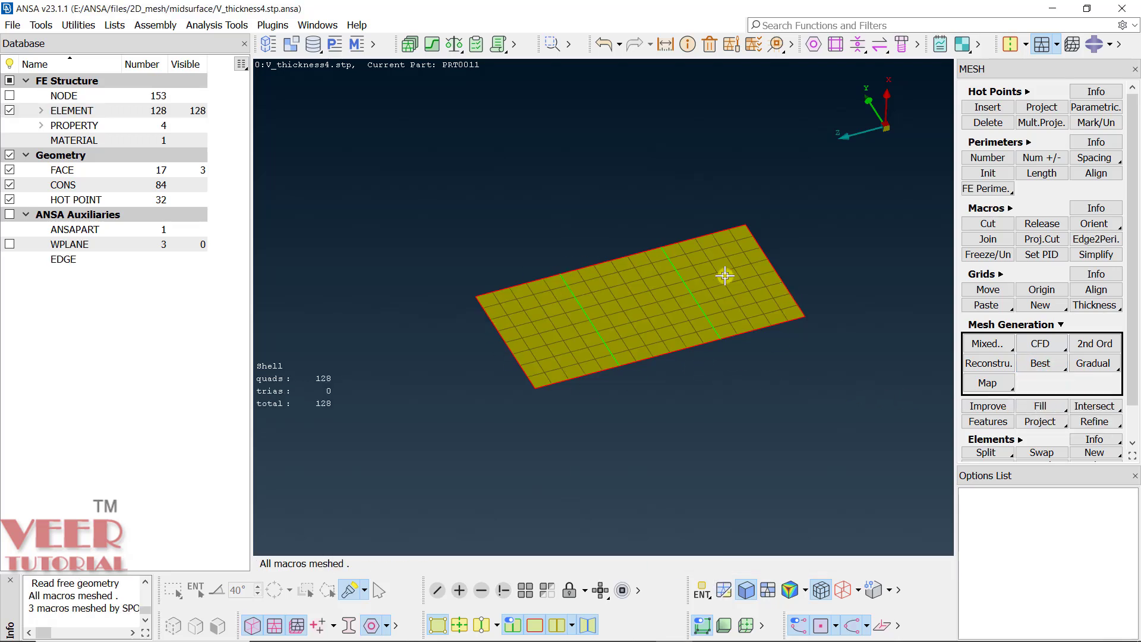
Check the property list for the meshed faces and colour the mesh by property using PID display mode
left_click(336, 46)
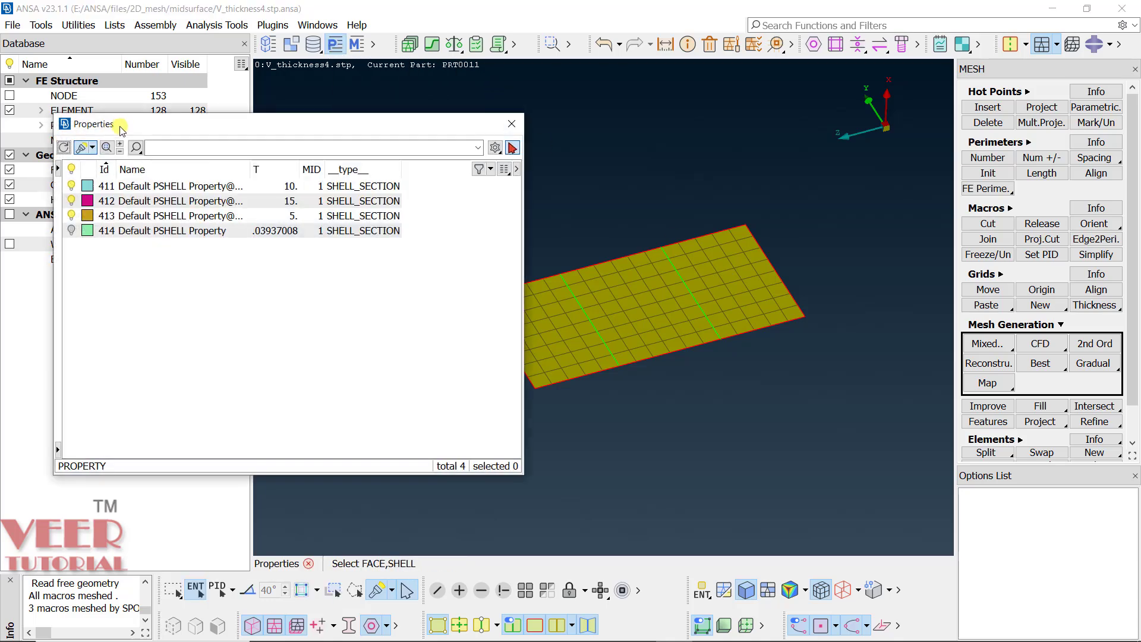
left_click(513, 126)
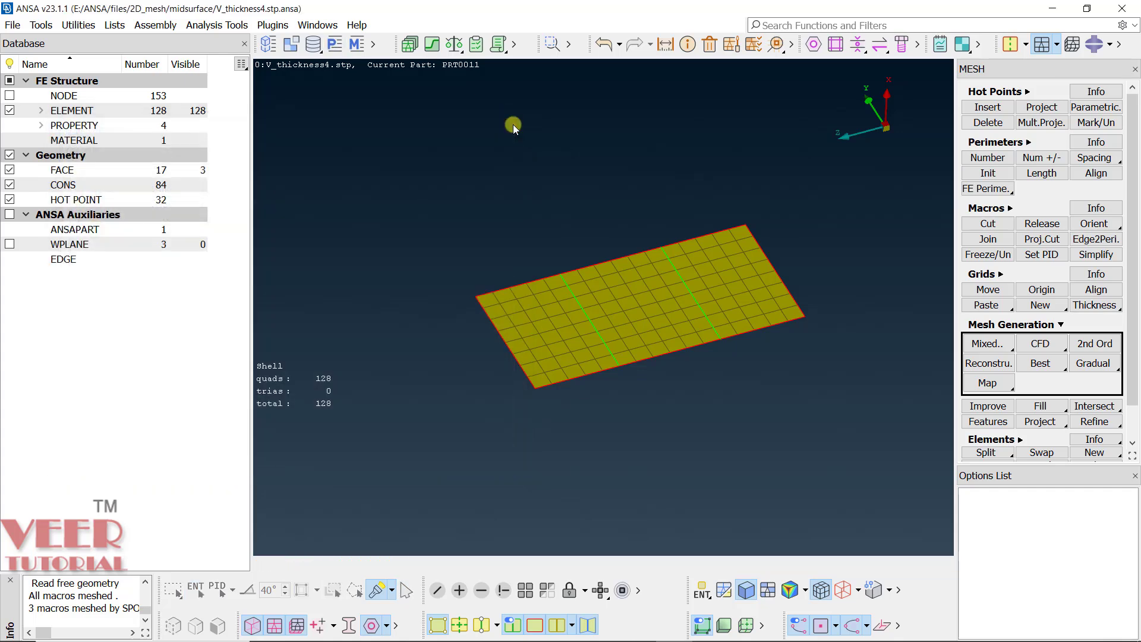
left_click(711, 600)
left_click(726, 485)
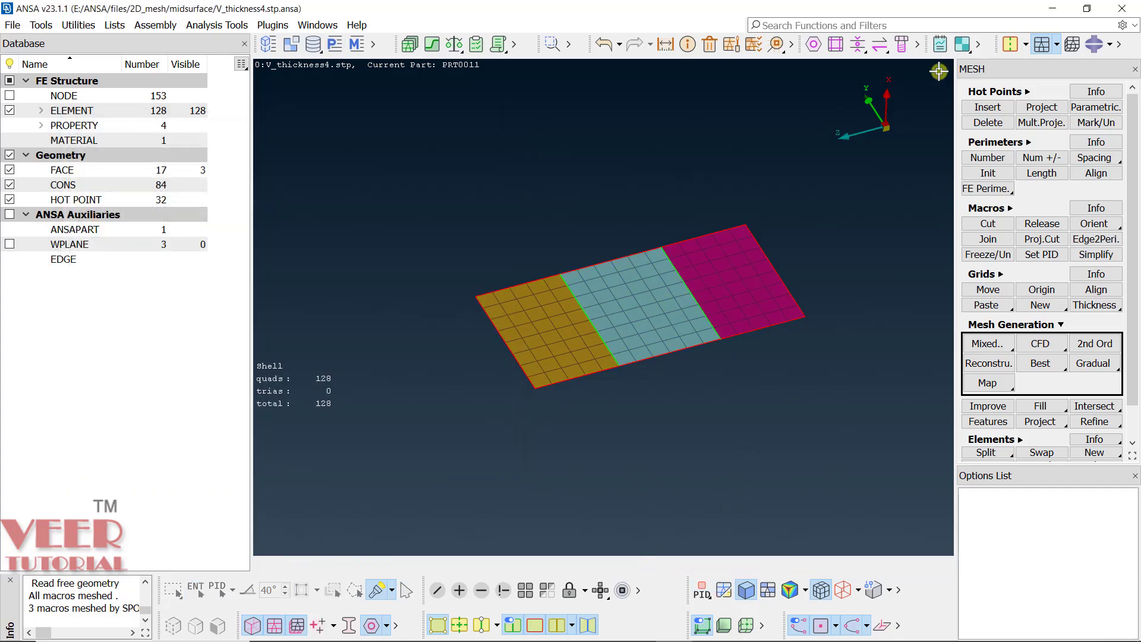
Enable Draw shell as solid in the presentation parameters and inspect the shell thicknesses of the three sections
left_click(758, 43)
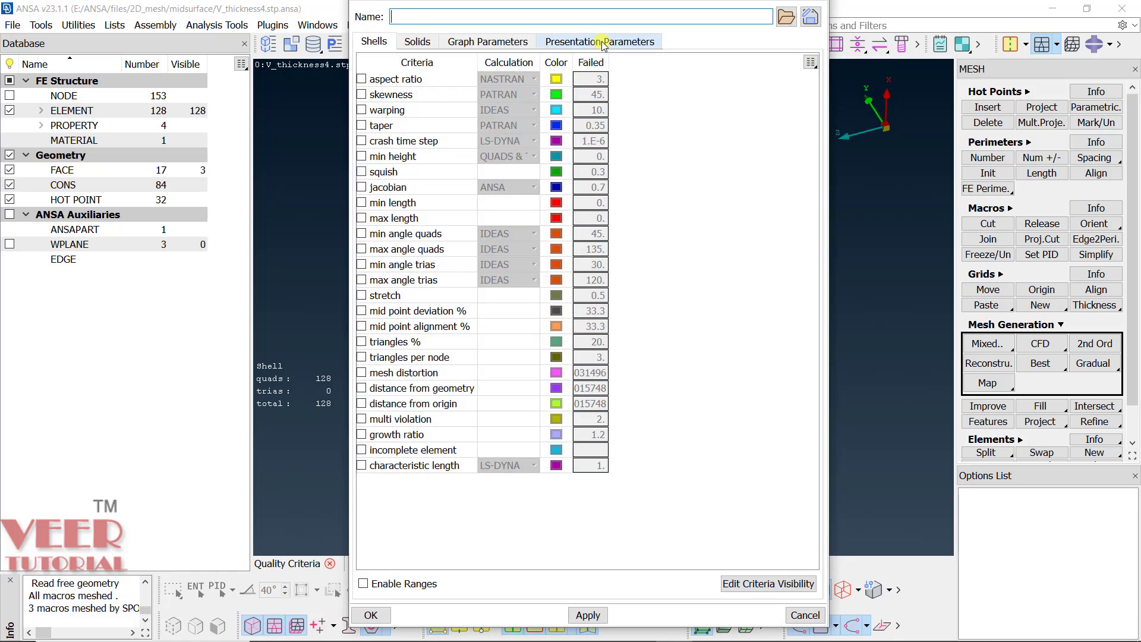
left_click(572, 41)
left_click(374, 139)
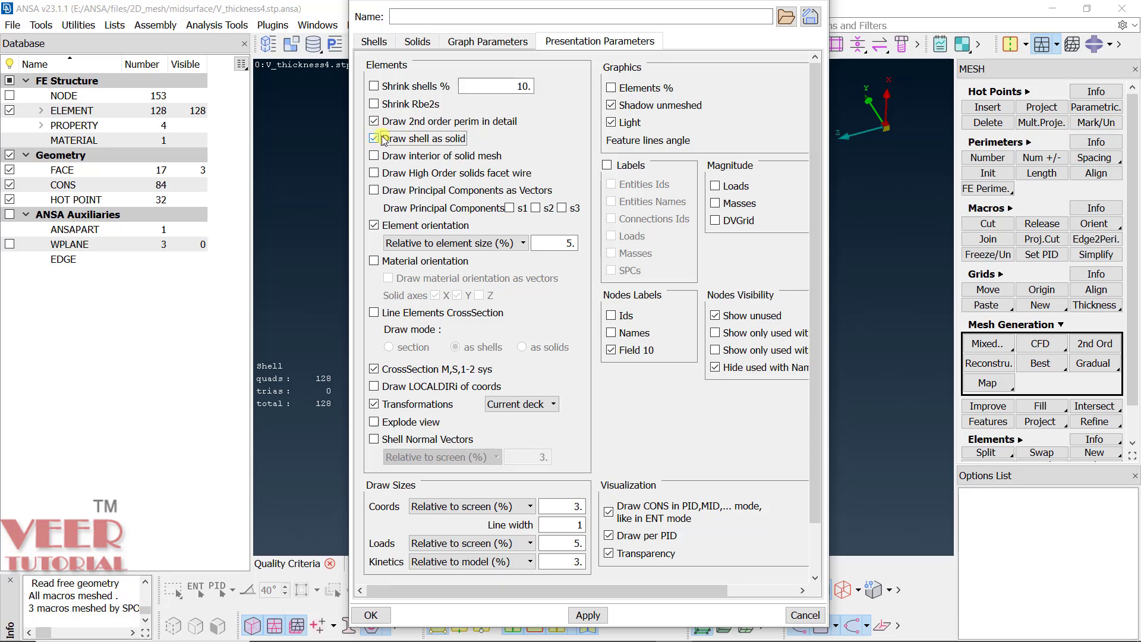
left_click(370, 615)
left_click_drag(754, 305, 738, 280, "ctrl")
scroll(625, 348, "up", 5)
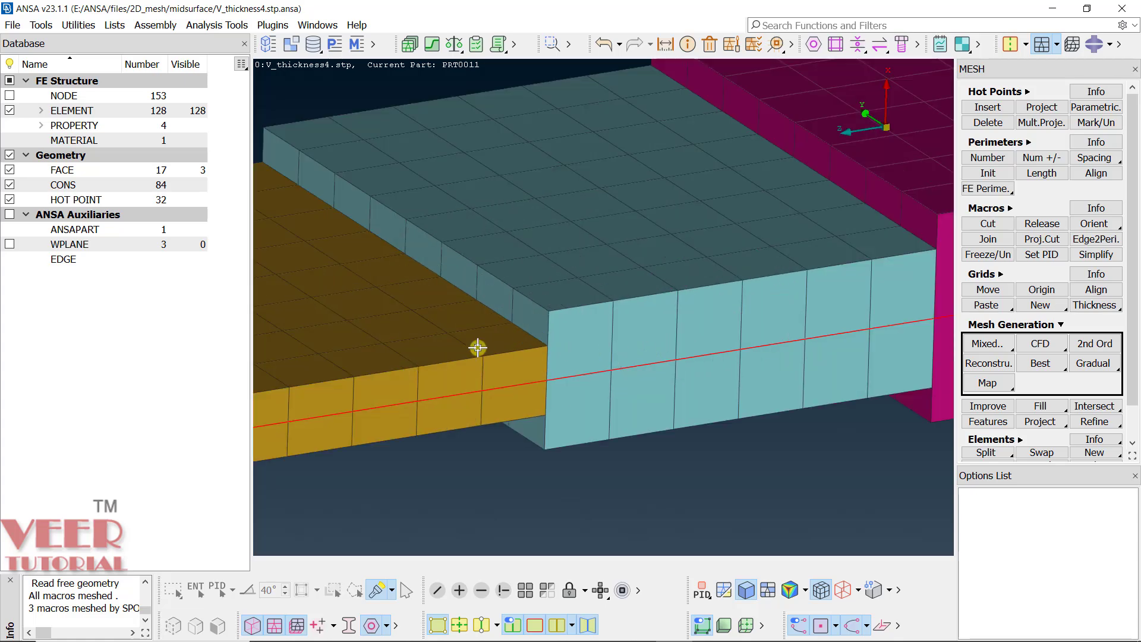
scroll(474, 346, "down", 5)
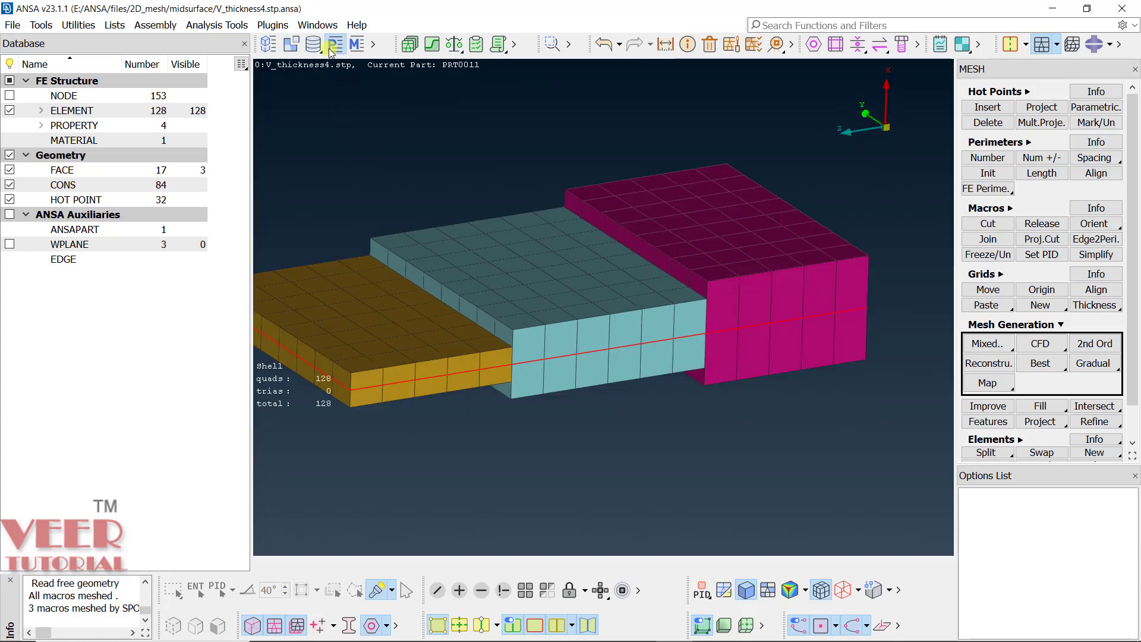
Show the original block's Default PSHELL Property and compare its geometry with the thickness-drawn shell mesh
left_click(334, 45)
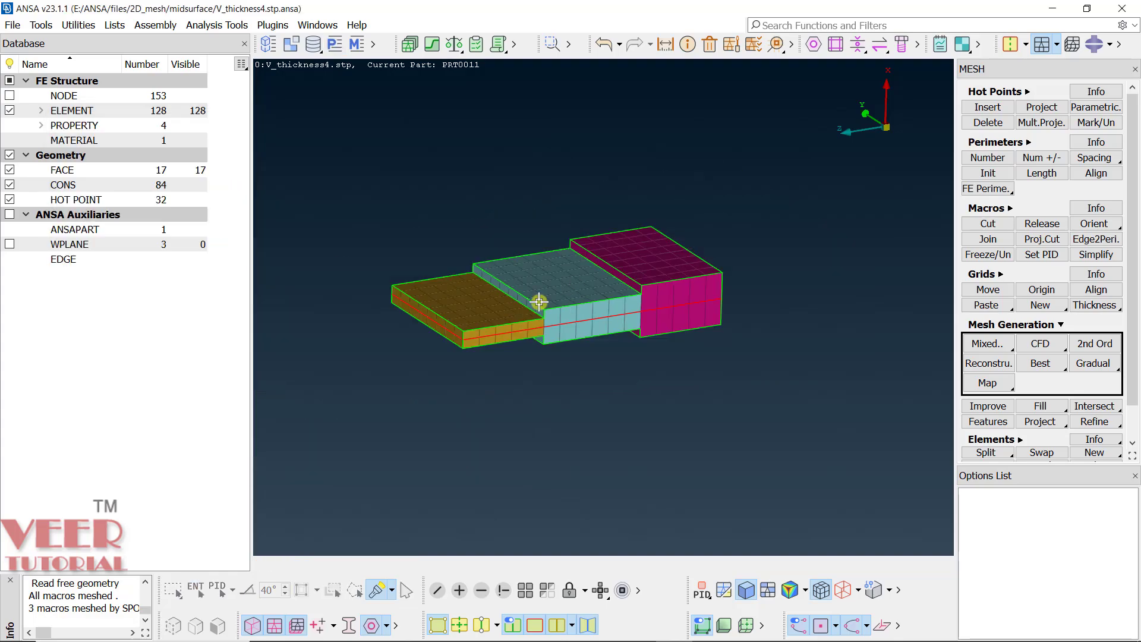
scroll(586, 349, "up", 5)
left_click_drag(611, 270, 593, 368, "ctrl")
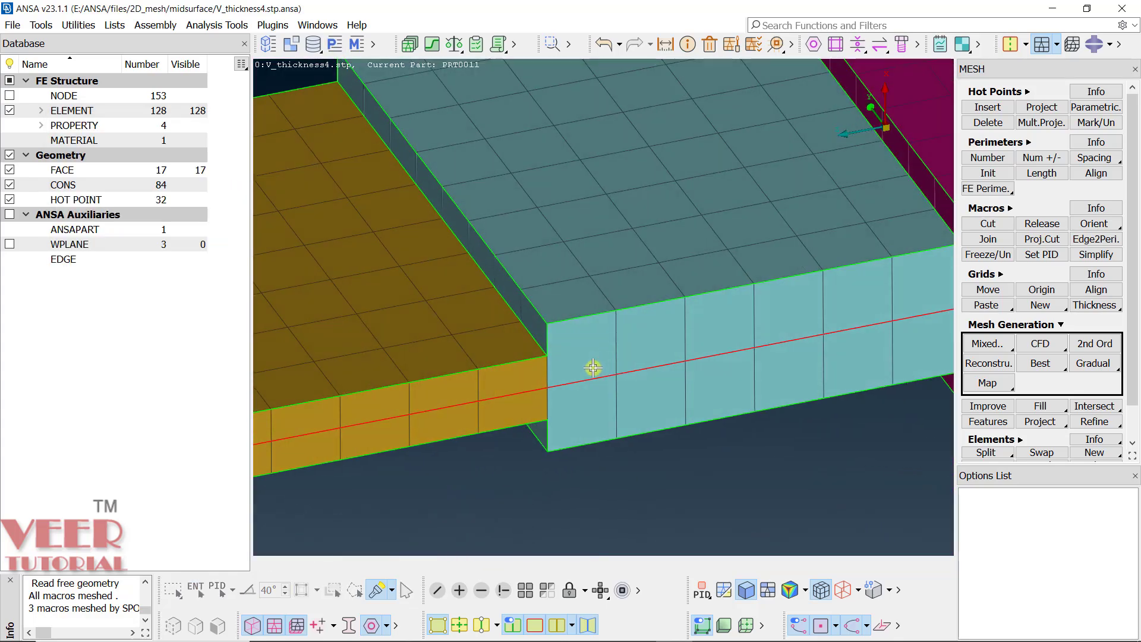
scroll(593, 368, "down", 2)
scroll(641, 349, "up", 1)
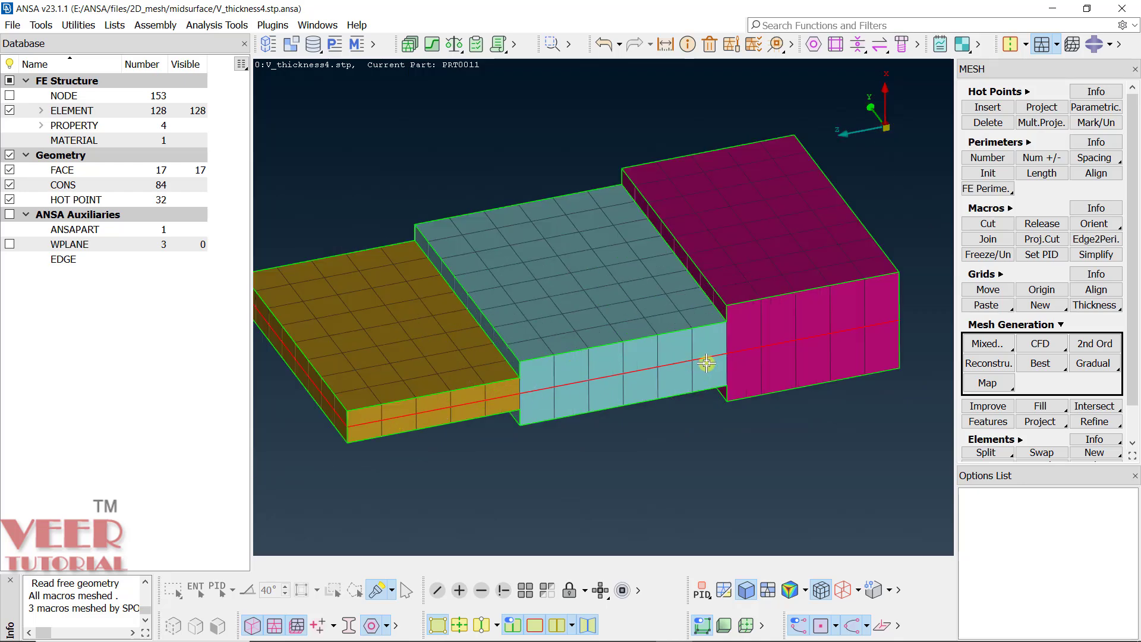
scroll(897, 320, "up", 2)
scroll(897, 320, "down", 2)
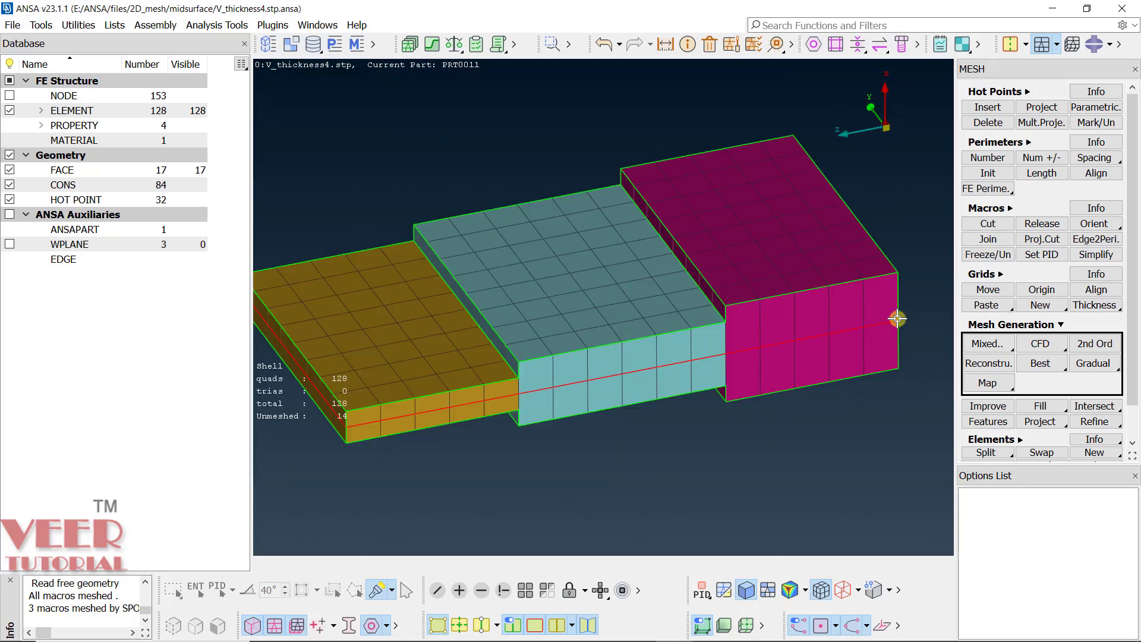